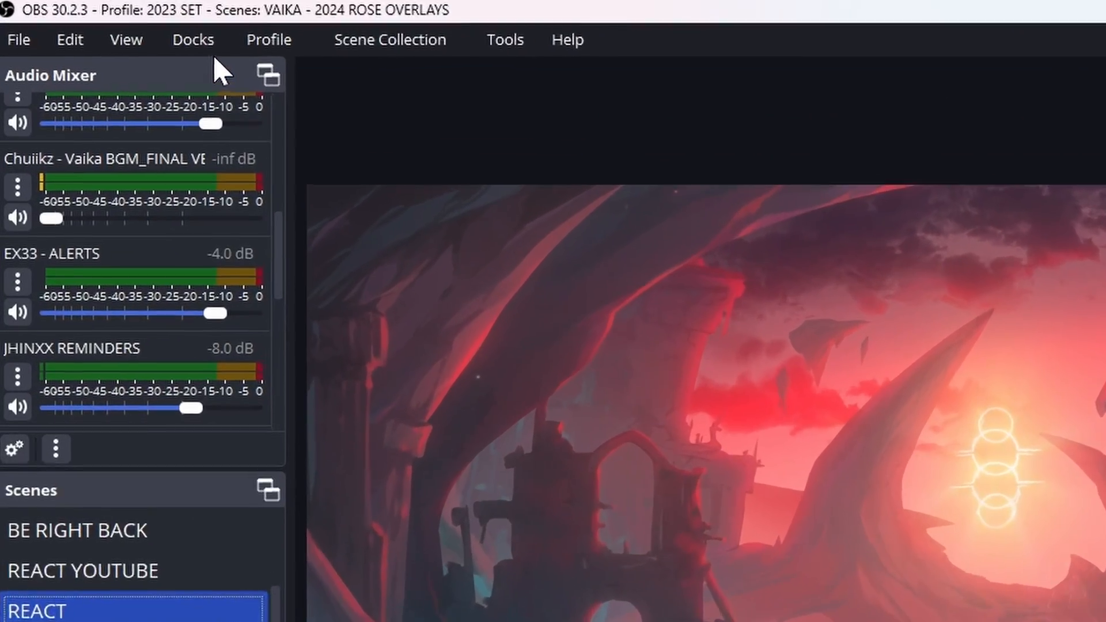
Show the Vertical dock as a floating window, move it over the upper area of the main preview and enlarge it
left_click(102, 22)
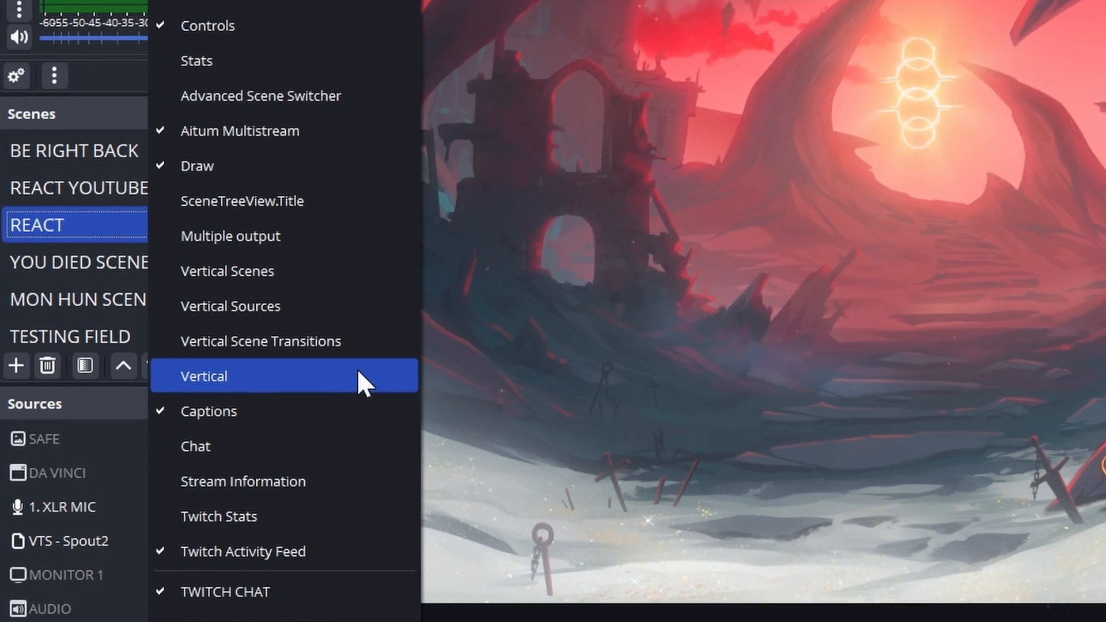
left_click(382, 370)
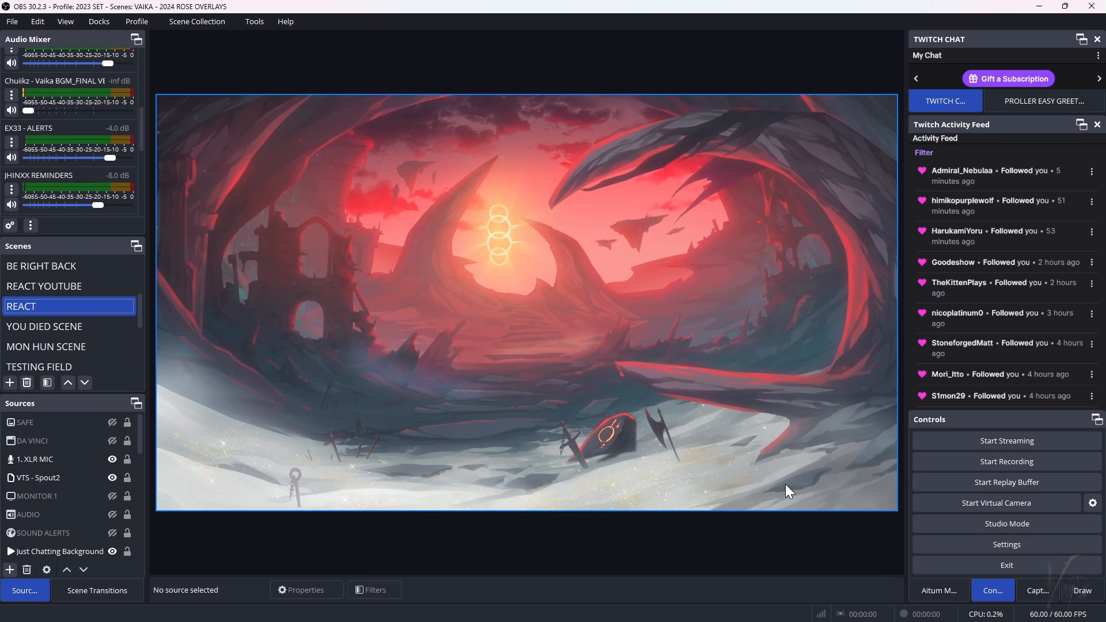
left_click_drag(330, 339, 362, 200)
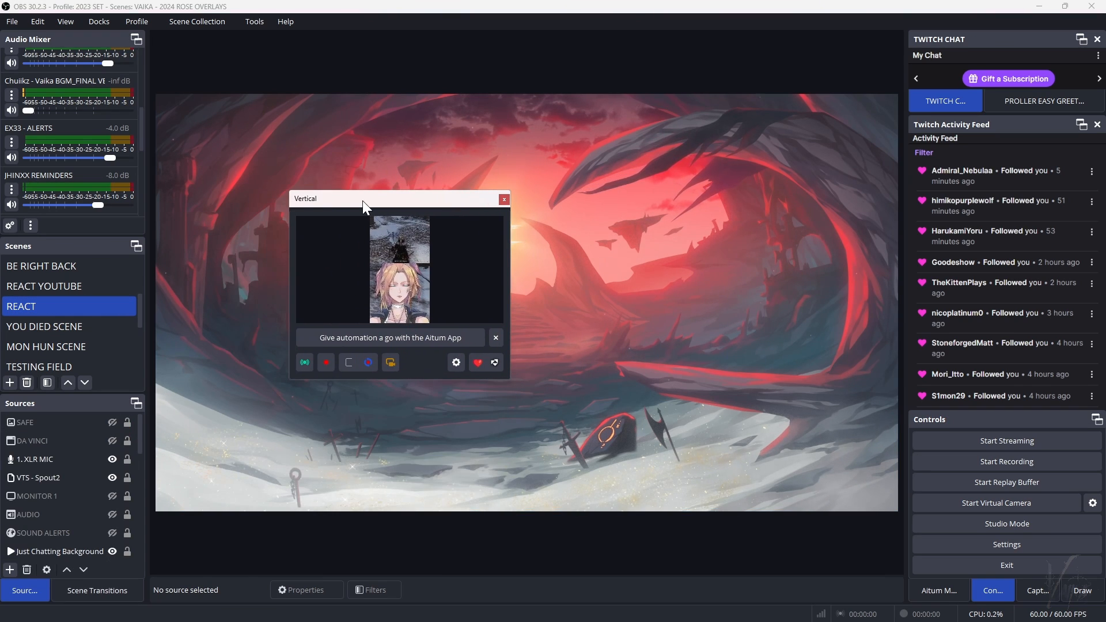
left_click_drag(287, 188, 239, 128)
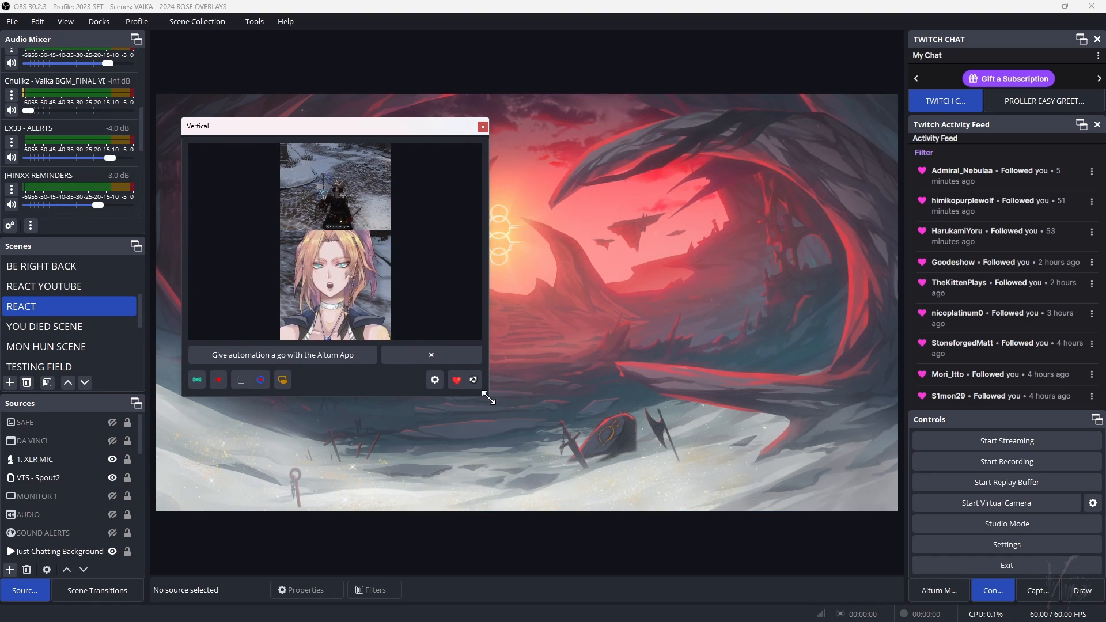
left_click_drag(488, 397, 505, 432)
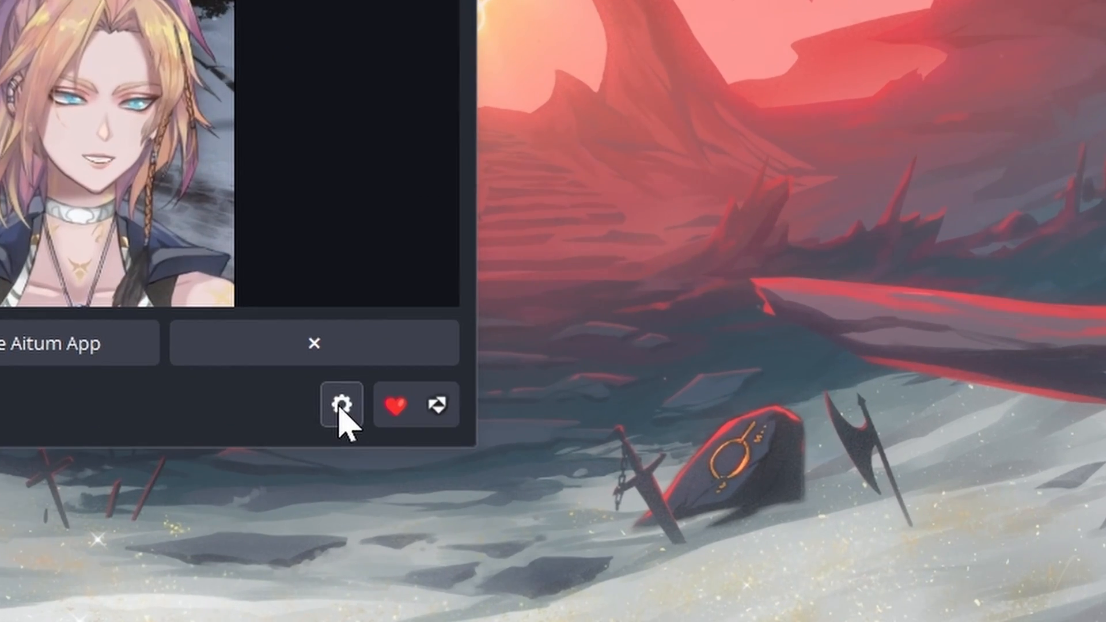
Open the settings of the Vertical canvas and look through the available resolutions
left_click(341, 406)
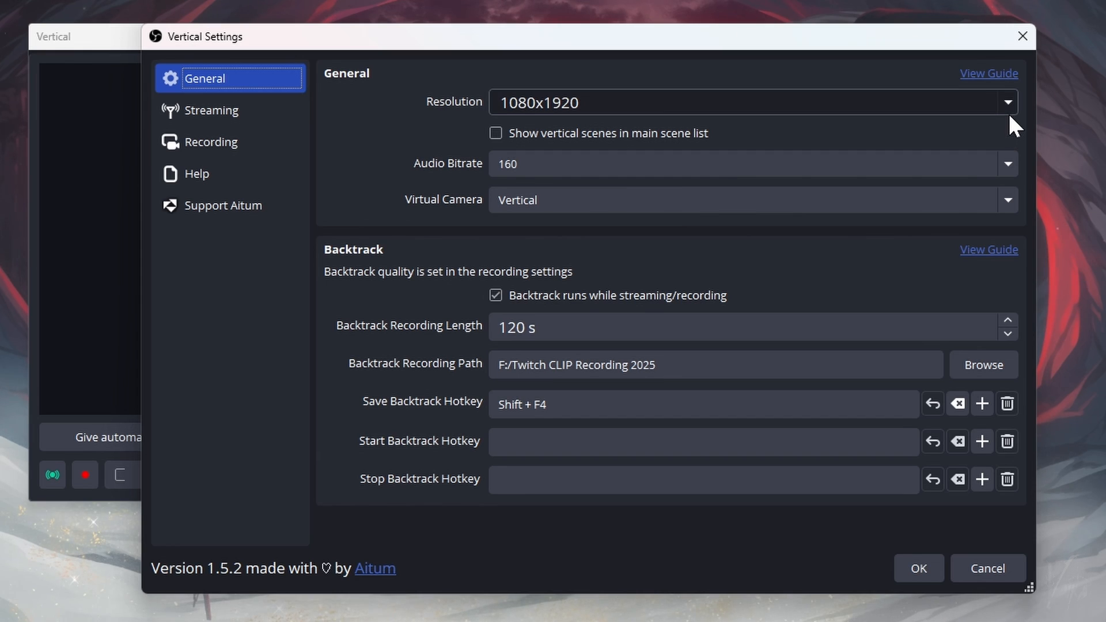
left_click(1008, 104)
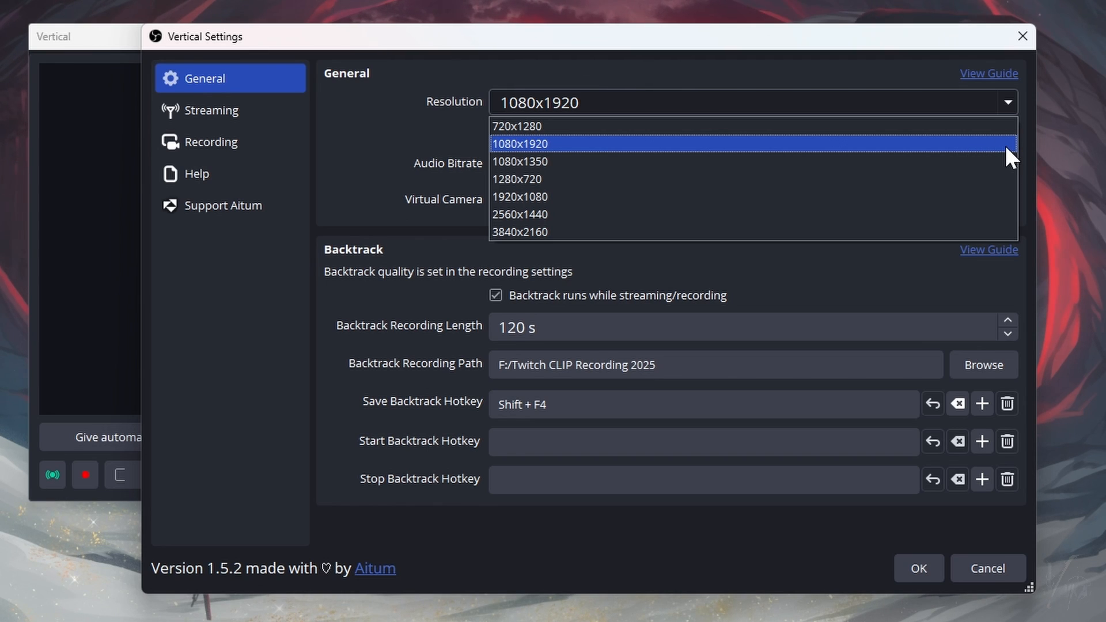
left_click(1008, 102)
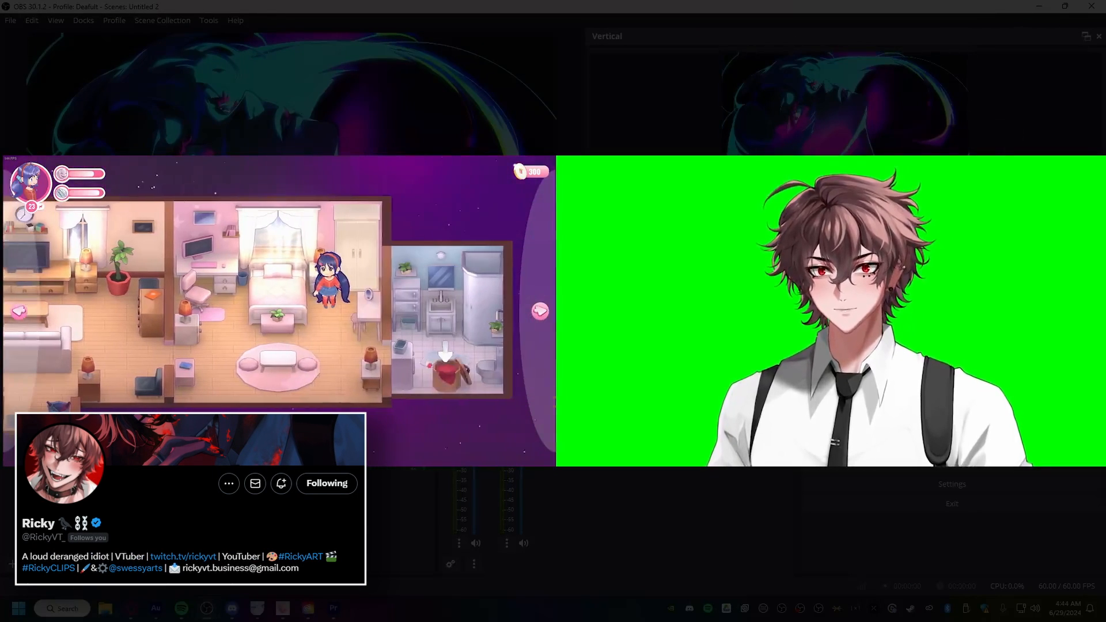
Open the Vertical canvas settings in the second OBS setup and set the resolution's width to 3840
right_click(778, 278)
left_click(1060, 205)
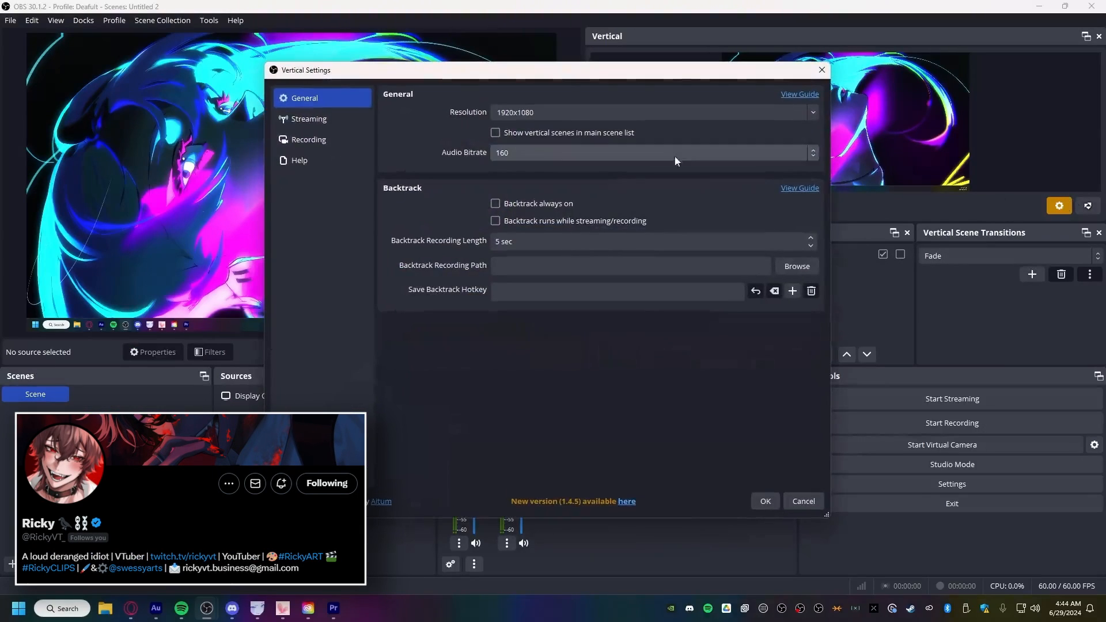
type("3840")
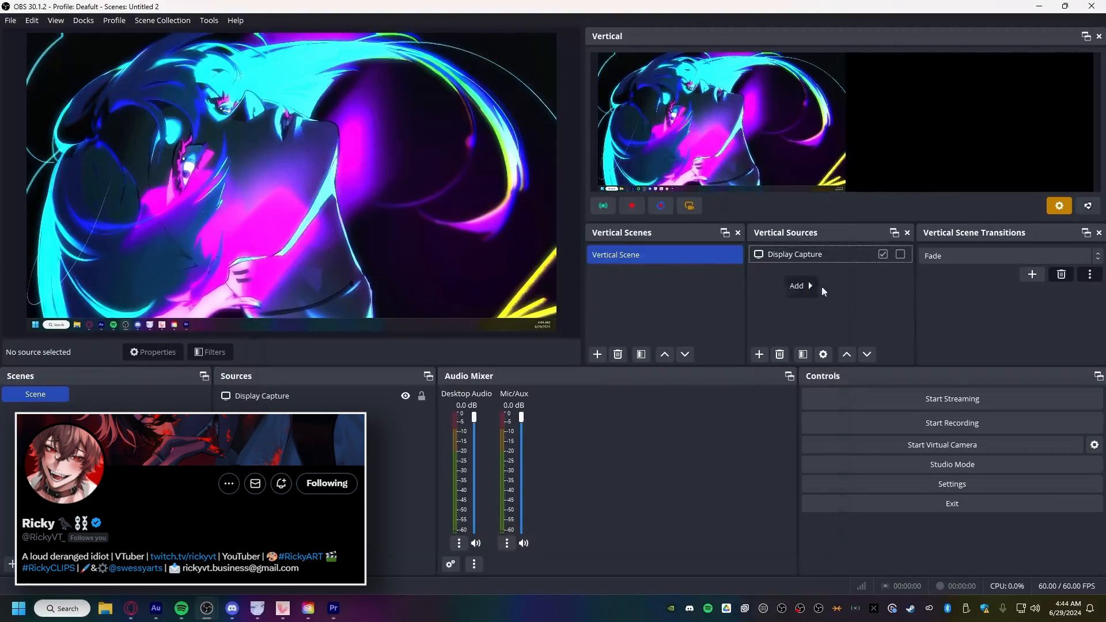
Add a Spout2 Capture and a Color Source to the vertical scene, filling the half beside the Display Capture
mouse_move(803, 287)
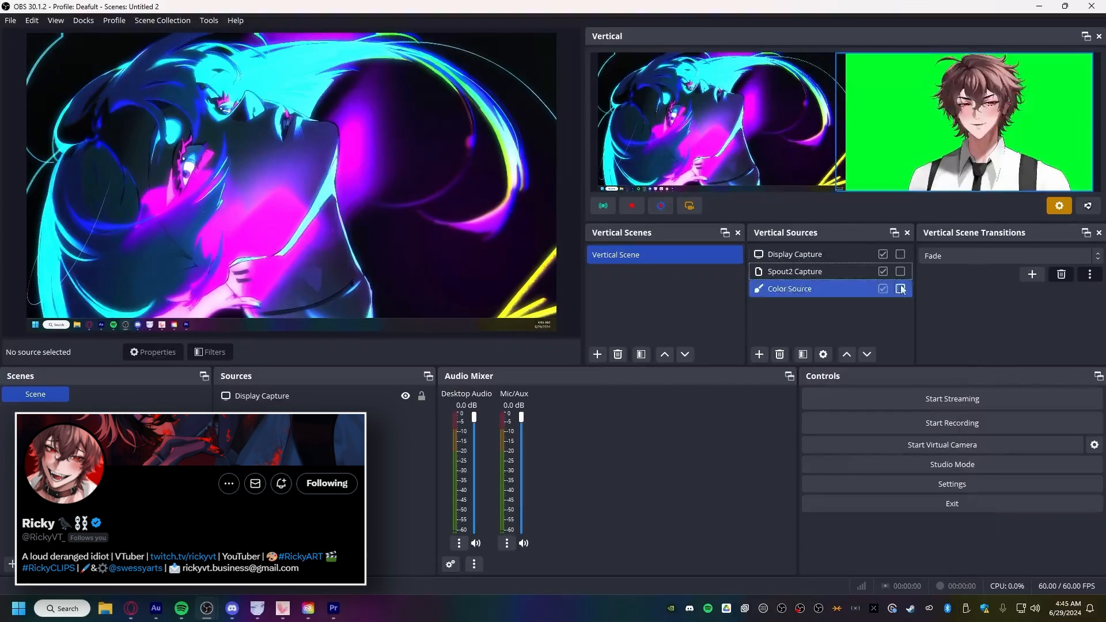
left_click(896, 311)
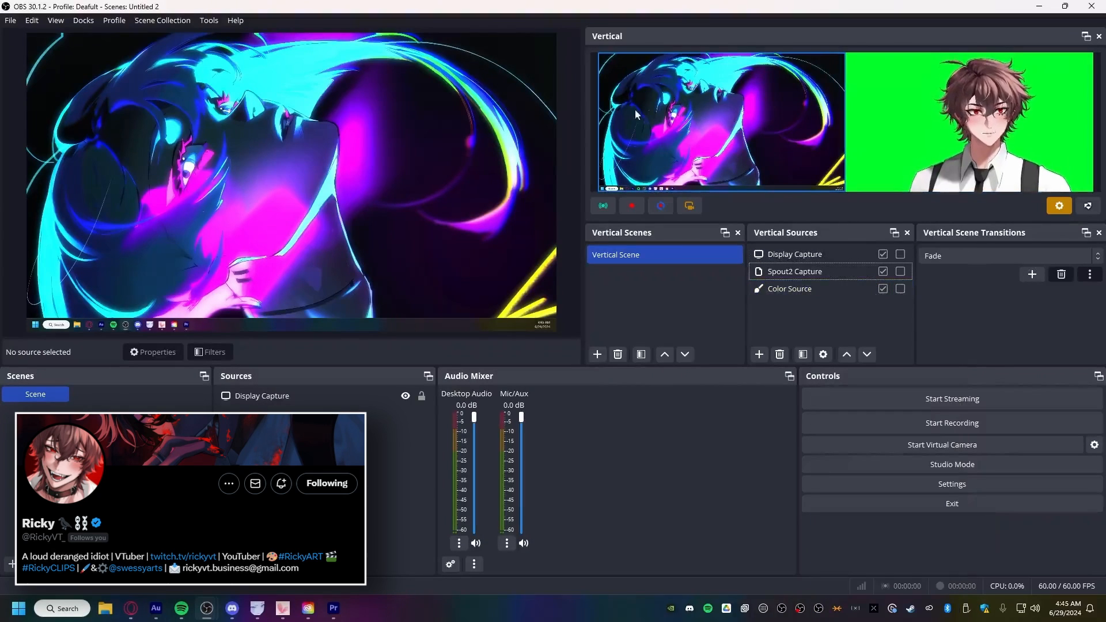
left_click(870, 149)
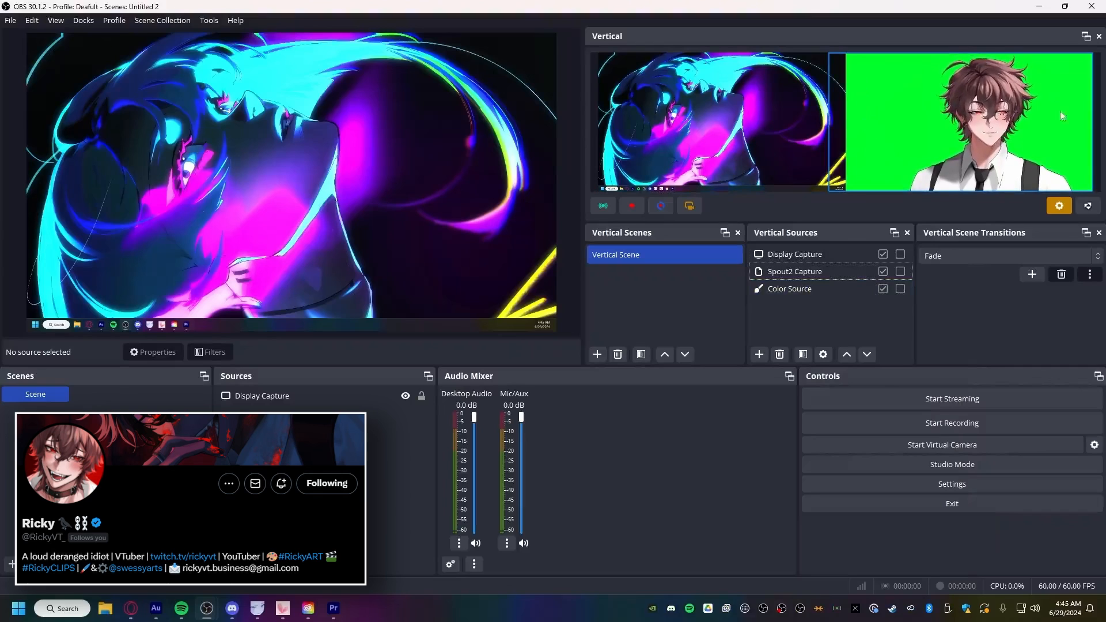
left_click_drag(278, 137, 379, 166)
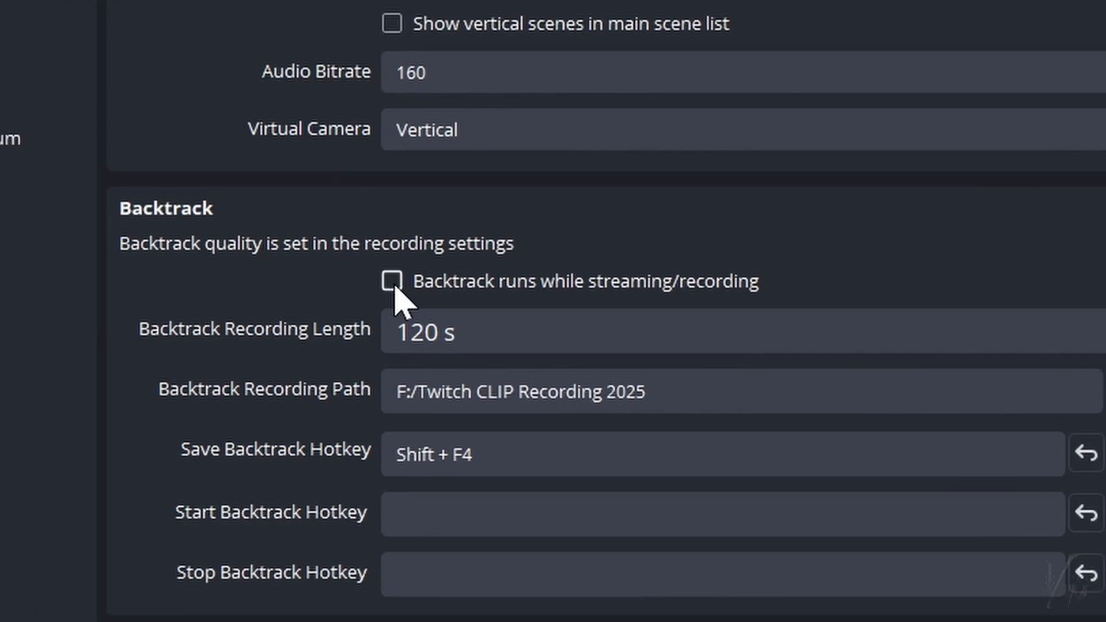
Enable Backtrack to run while streaming/recording and look at the folder choices for the Backtrack recording path
left_click(495, 297)
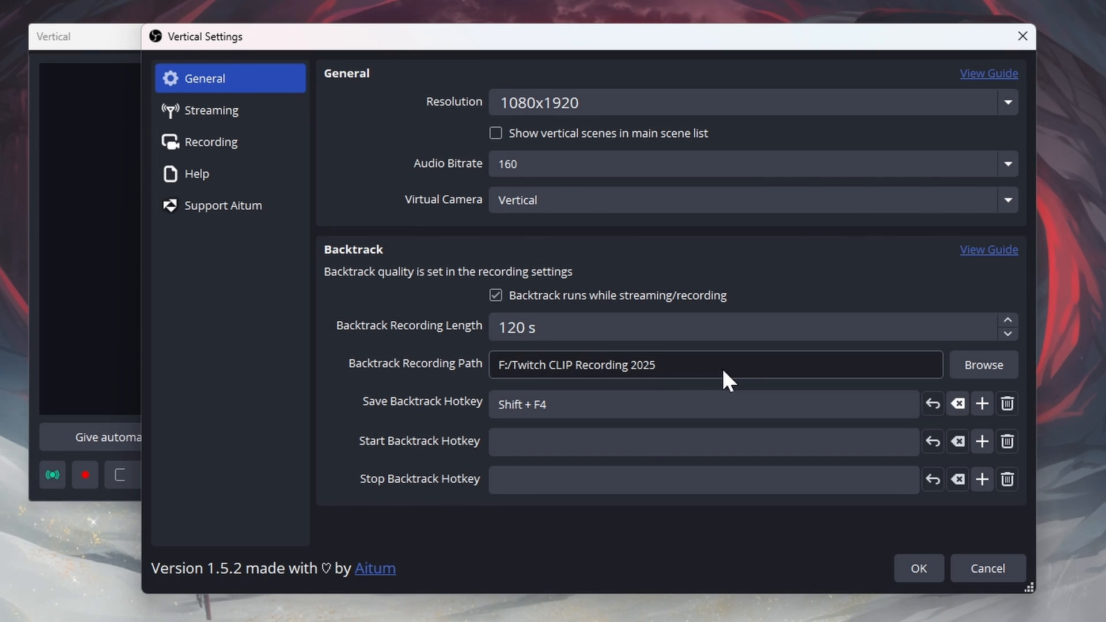
left_click(977, 364)
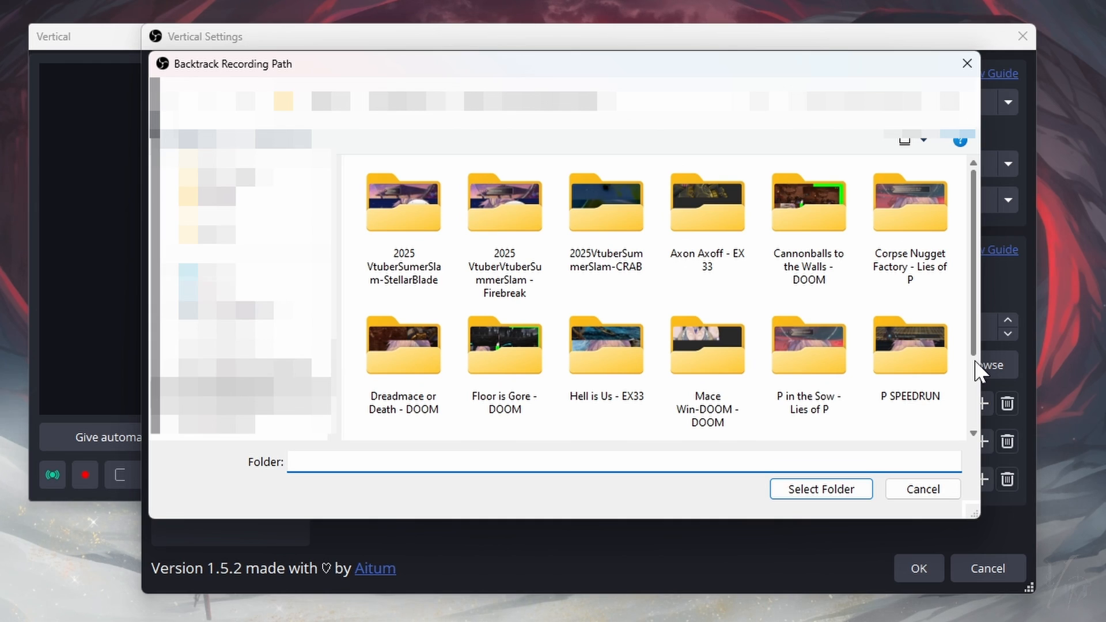
left_click(936, 488)
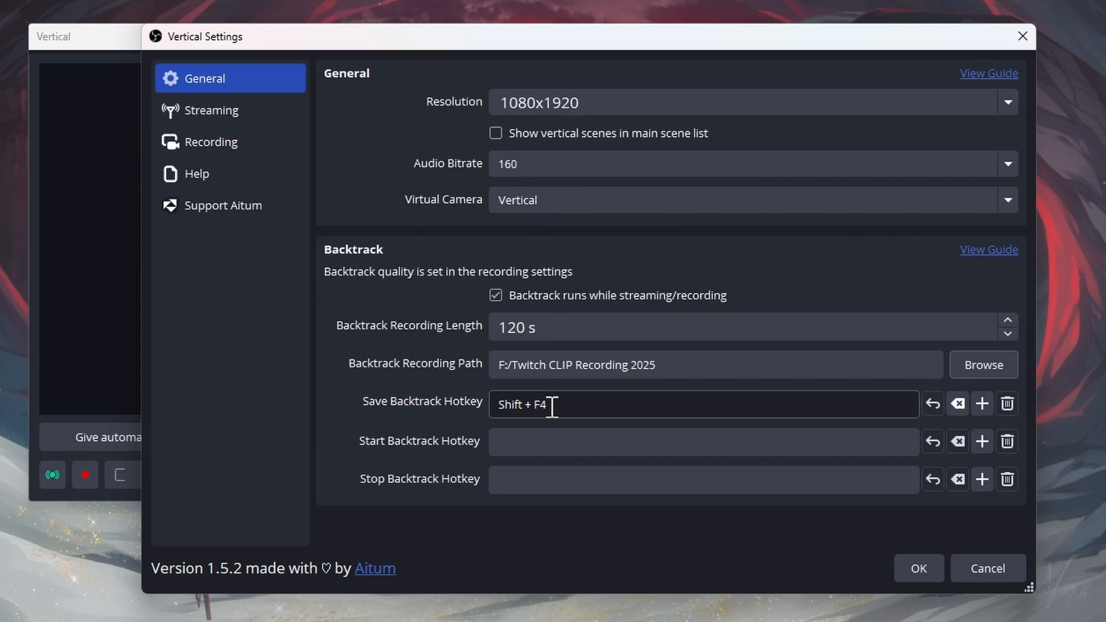
Review the Streaming settings of the Vertical canvas and accept the settings dialog
left_click(251, 111)
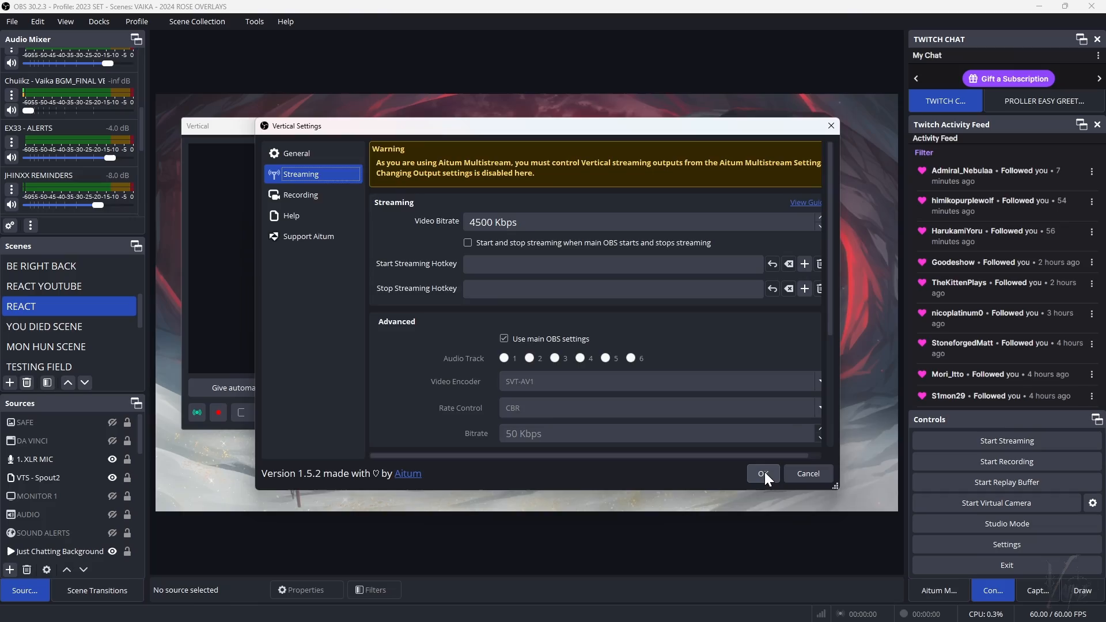
left_click(763, 474)
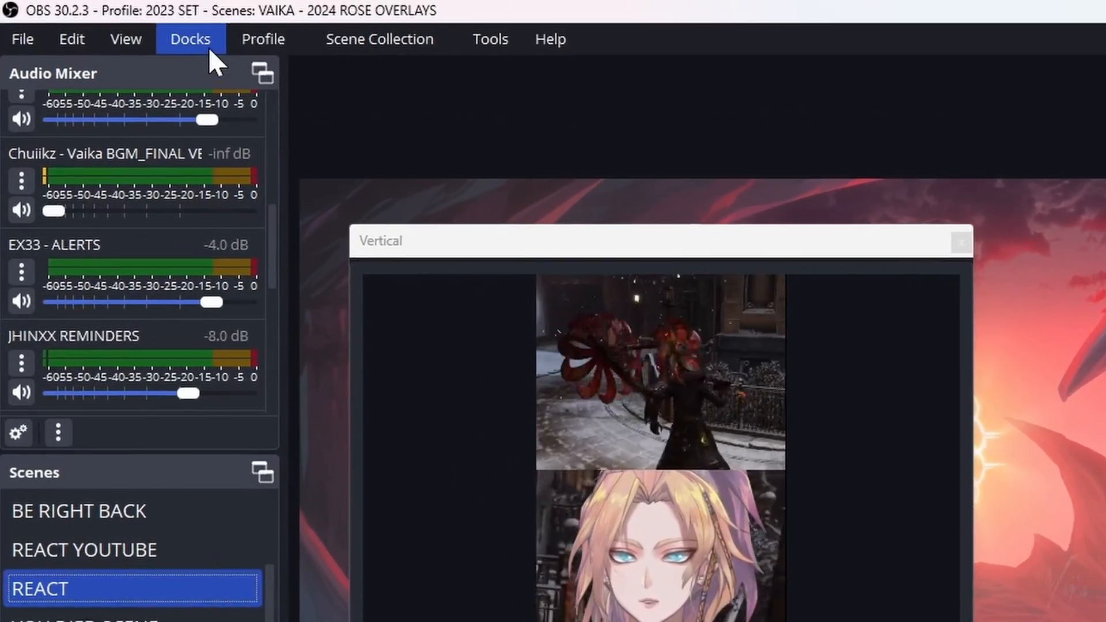
Show the Vertical Scenes dock and place it beside the floating Vertical window
left_click(161, 35)
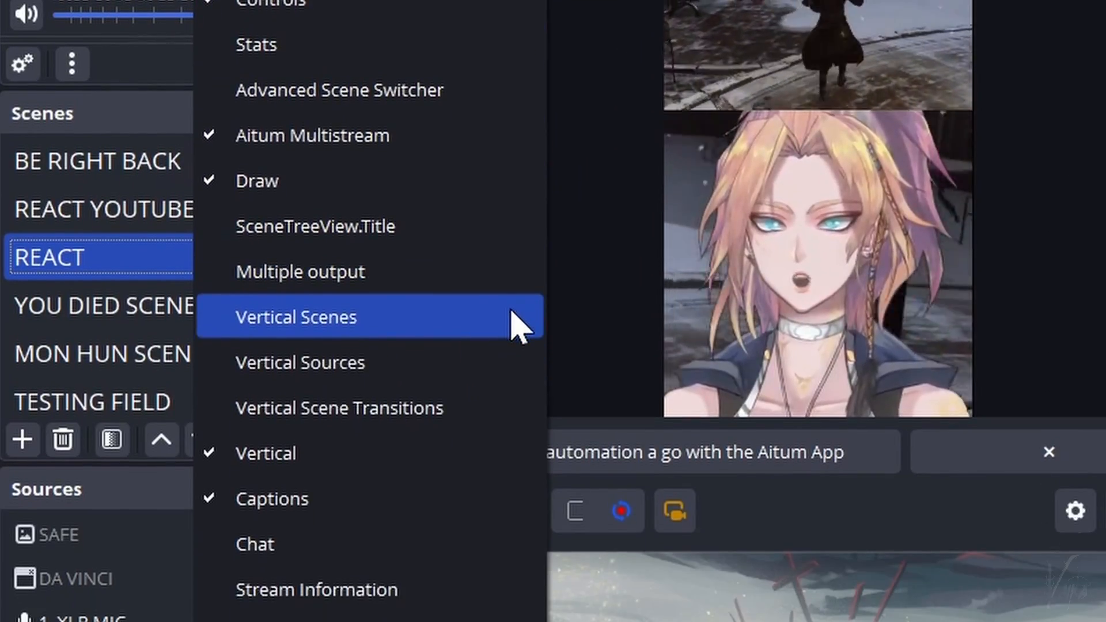
left_click(518, 466)
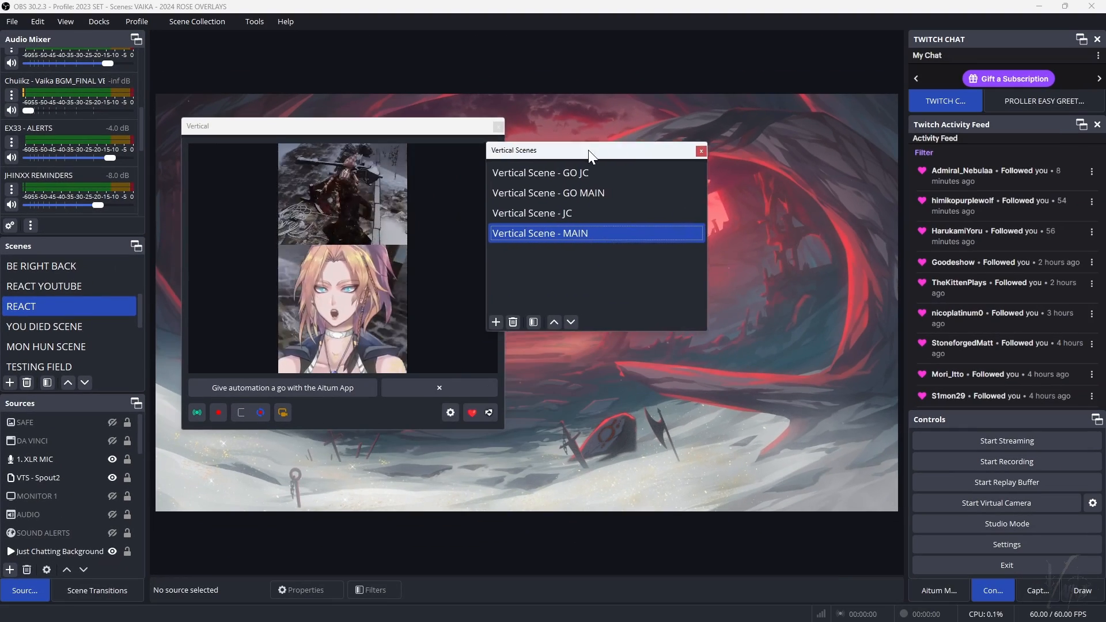
left_click_drag(589, 150, 613, 125)
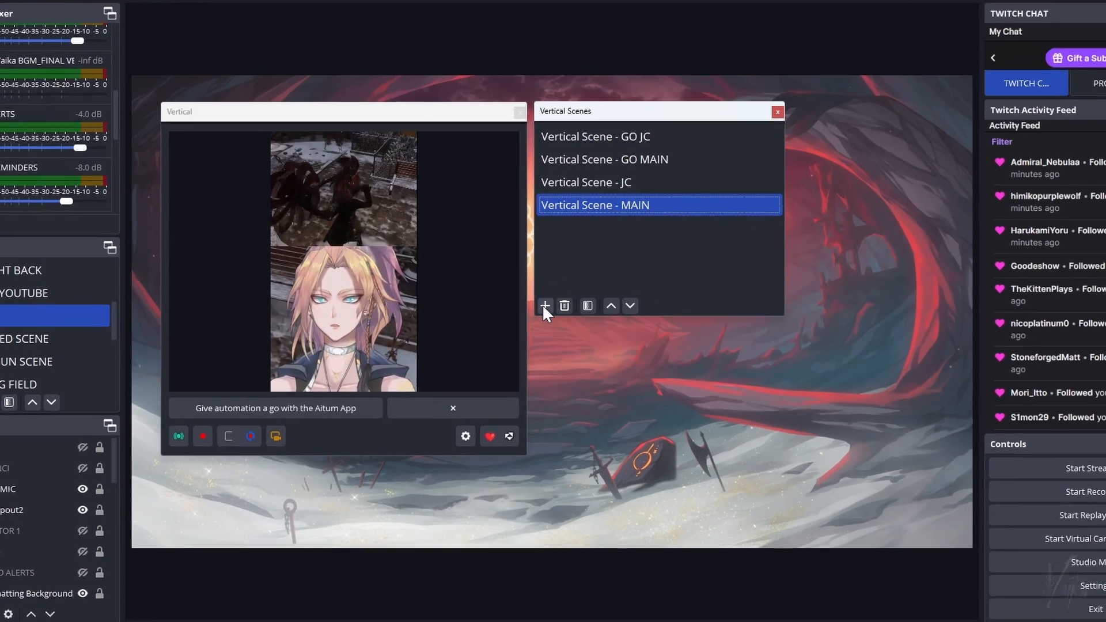
Add a new vertical scene named "TUTORIAL - GAMING"
left_click(521, 297)
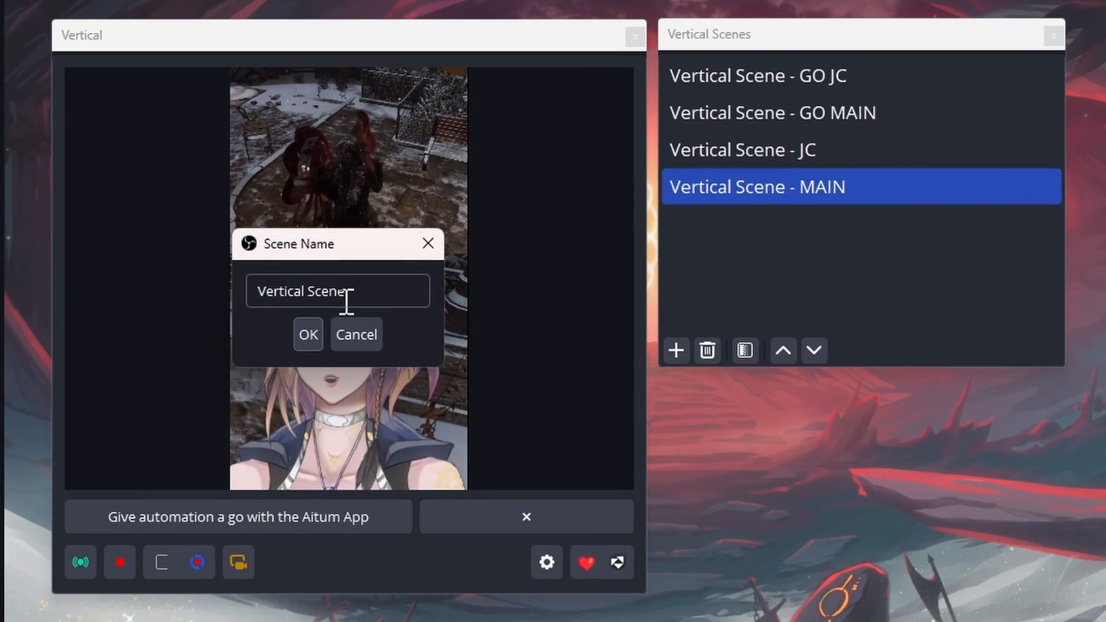
left_click_drag(346, 301, 227, 290)
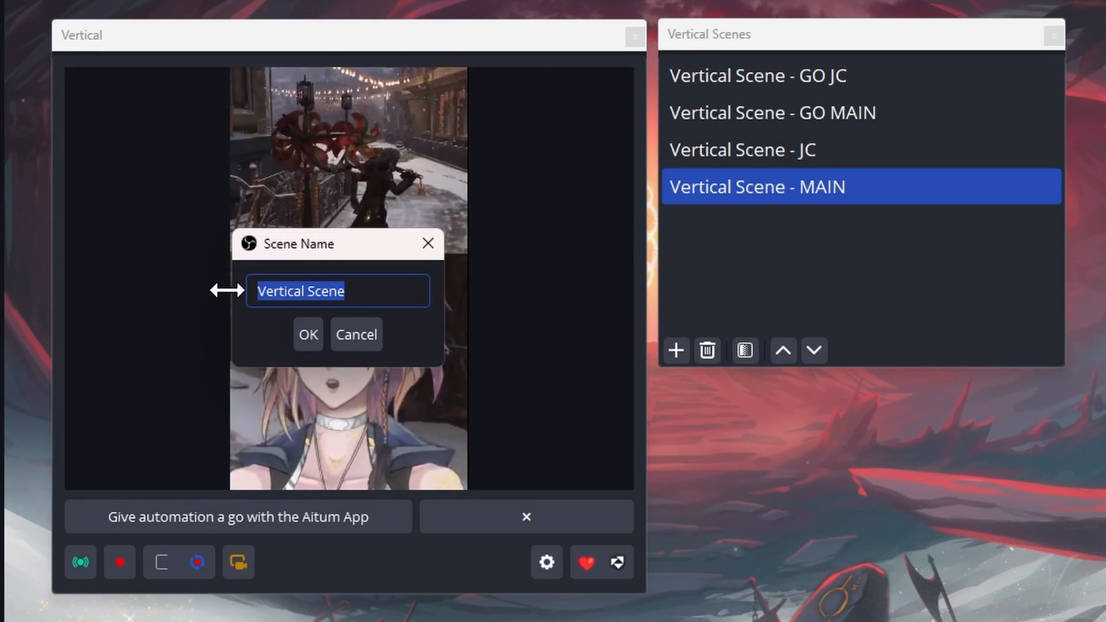
type("TUTOR")
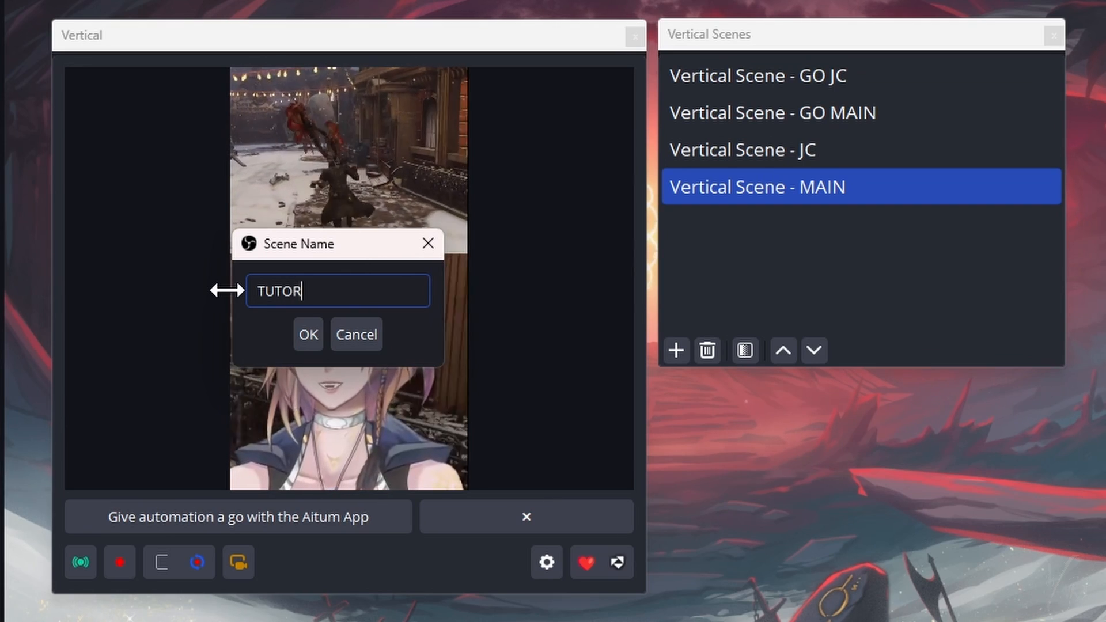
type("IAL - GAMING")
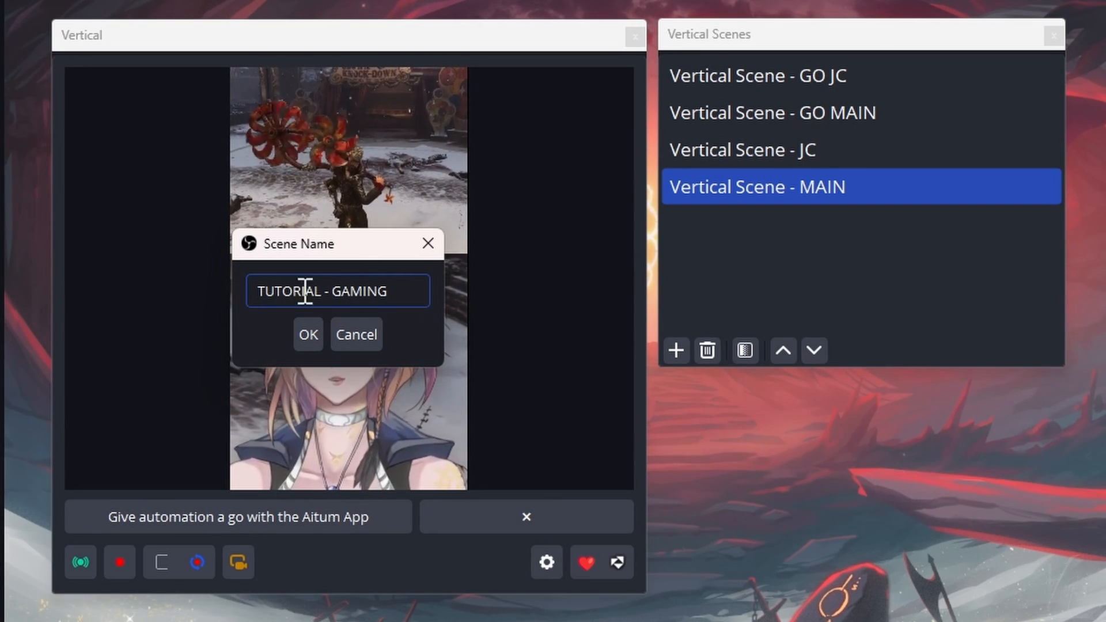
left_click(307, 334)
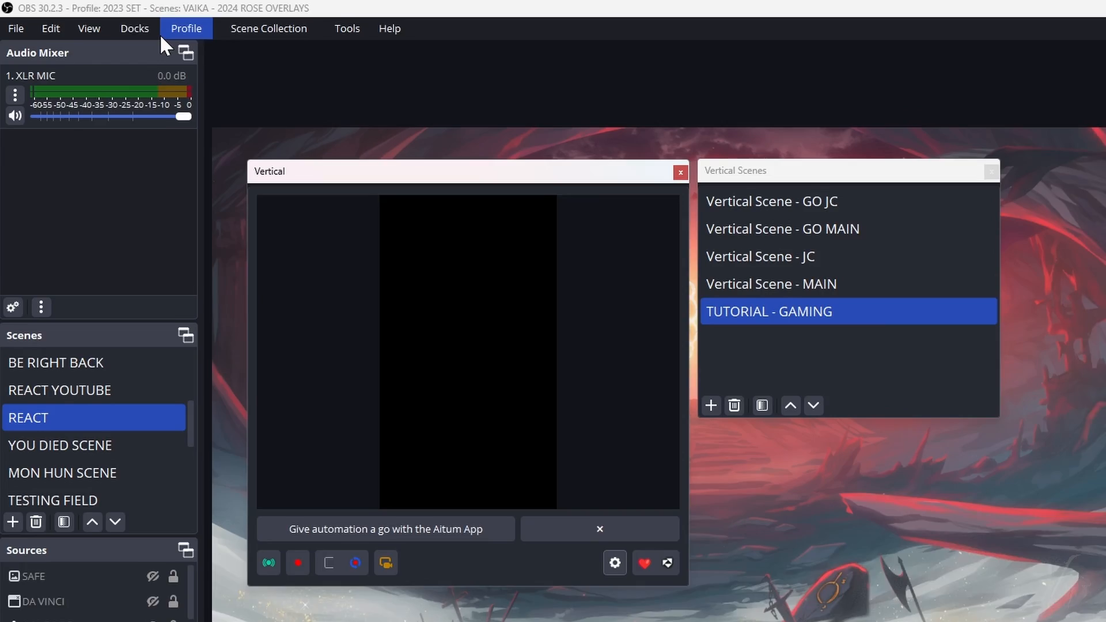
Show the Vertical Sources dock and place it directly below the Vertical Scenes window
left_click(94, 21)
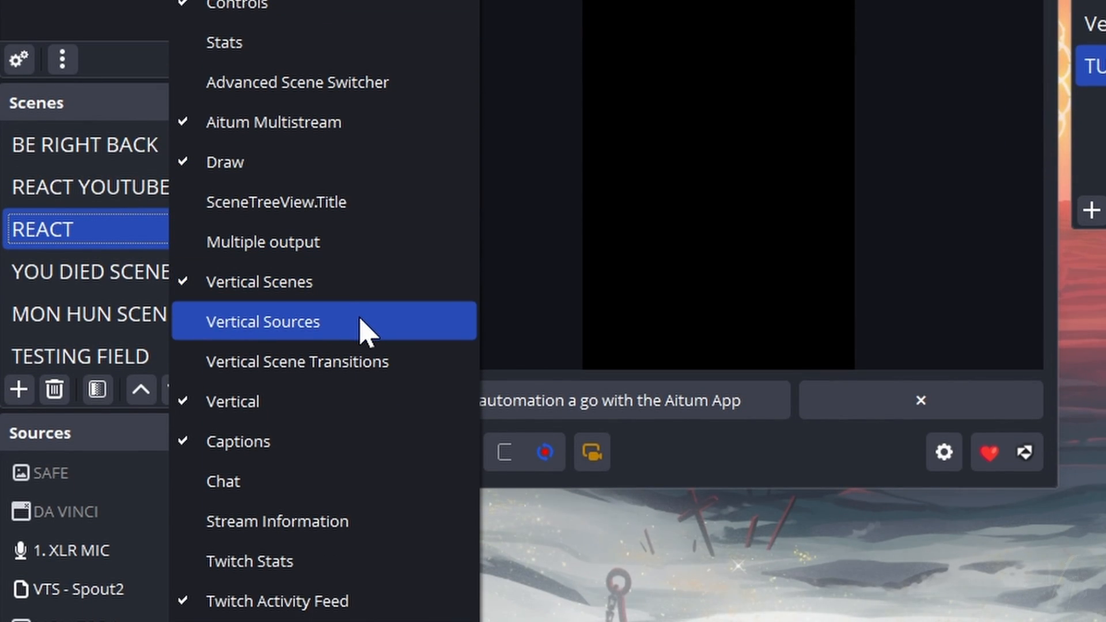
left_click(360, 320)
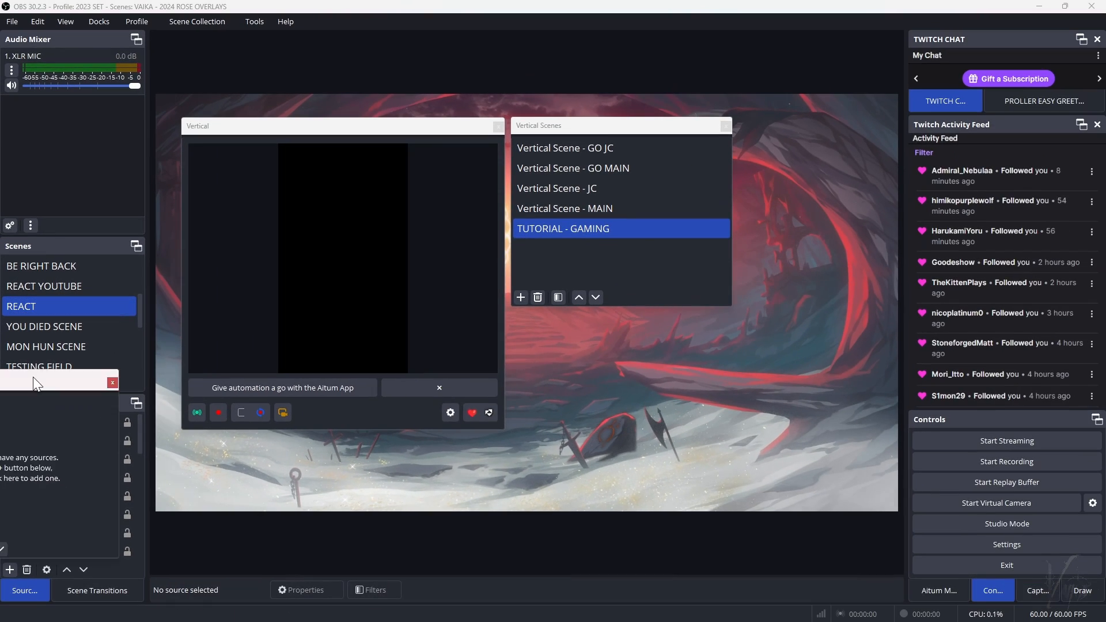
left_click_drag(623, 342, 614, 321)
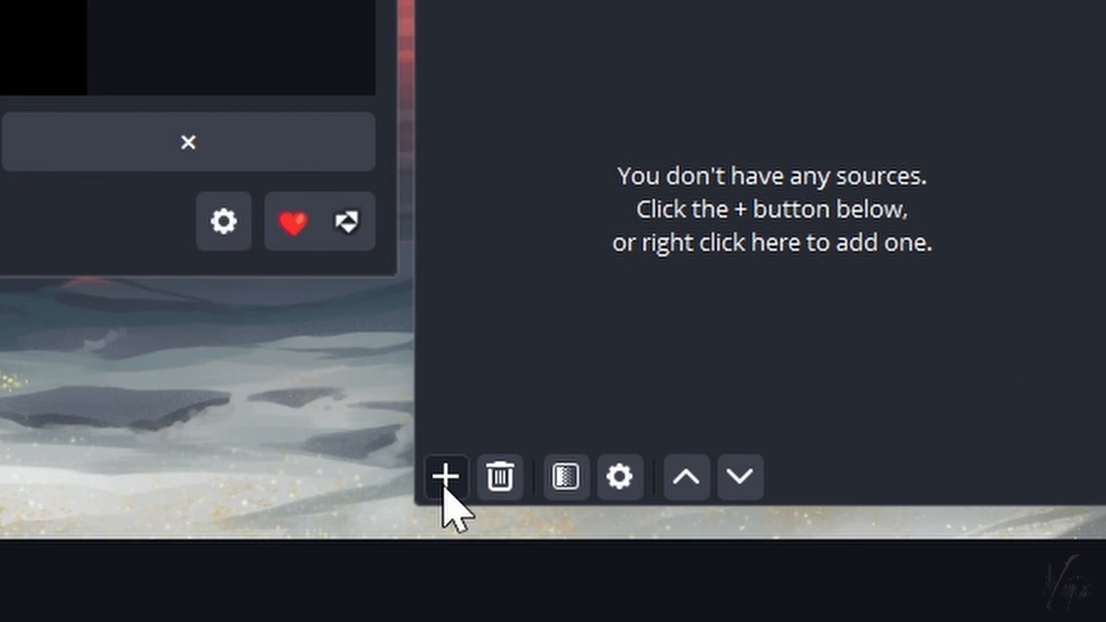
Add the existing MAIN scene as a source in the TUTORIAL - GAMING vertical scene
left_click(445, 484)
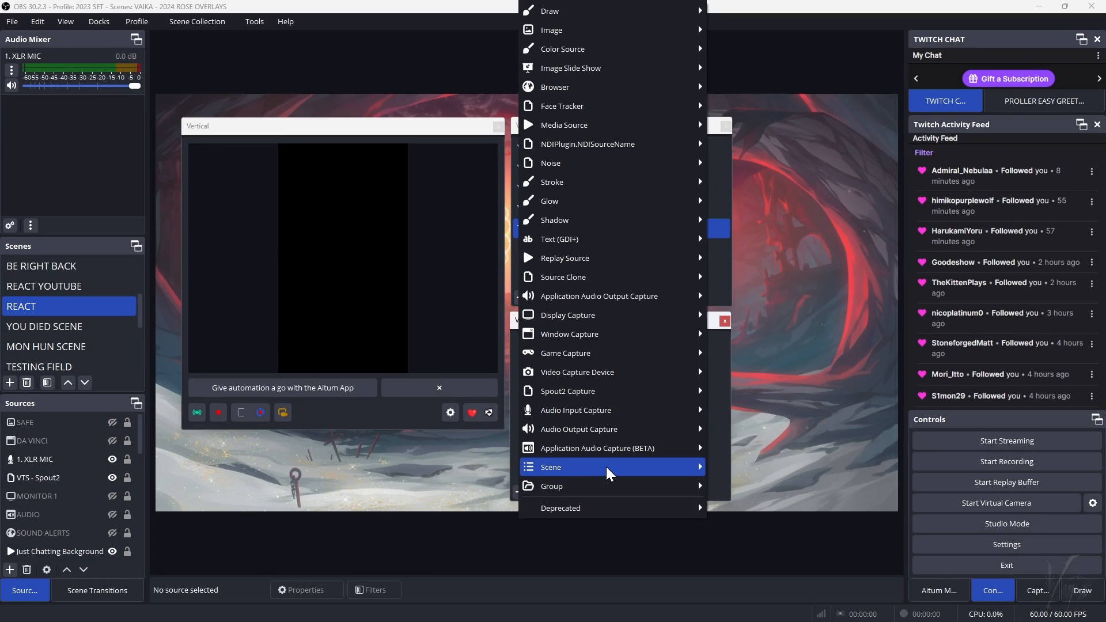
mouse_move(606, 467)
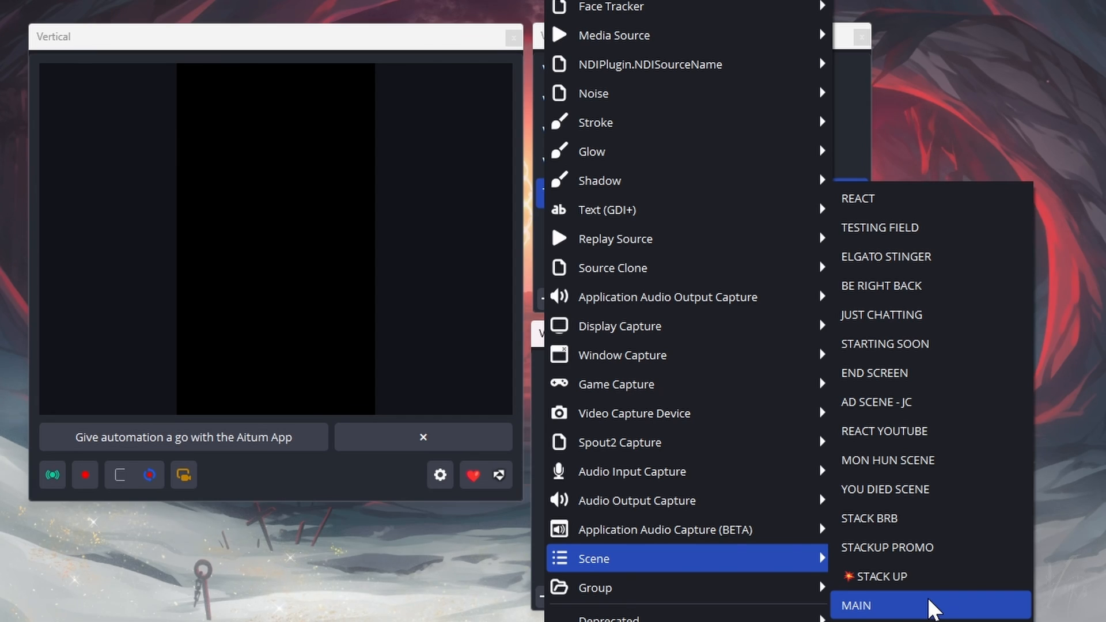
left_click(840, 600)
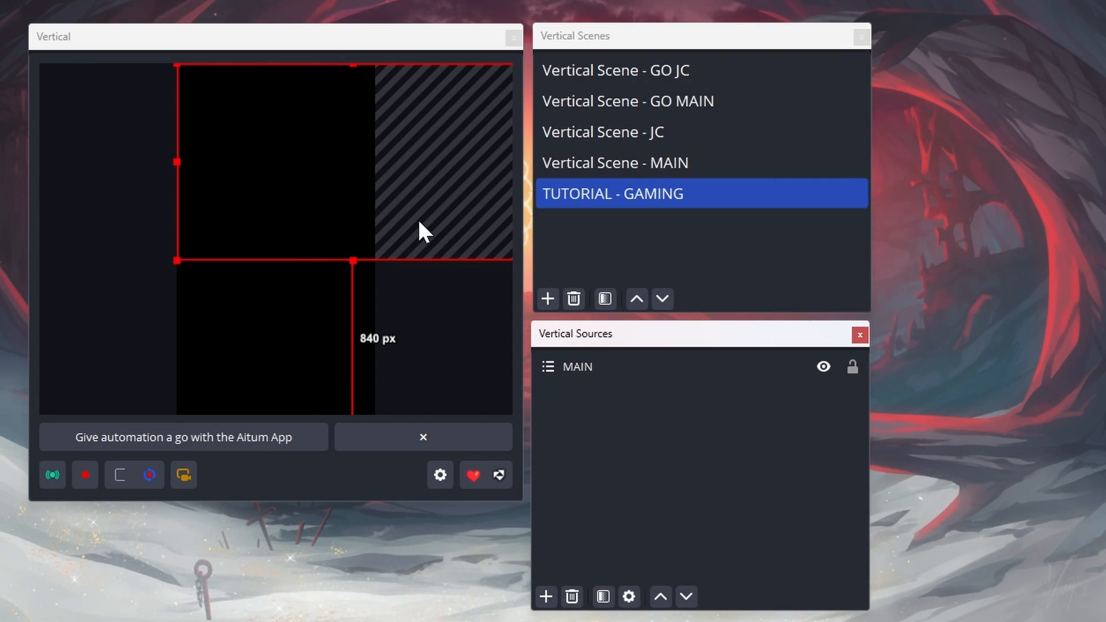
Scale down the MAIN source, crop its edges, and centre the gameplay at the top of the canvas with about 1089 px below it
left_click_drag(433, 240, 359, 225)
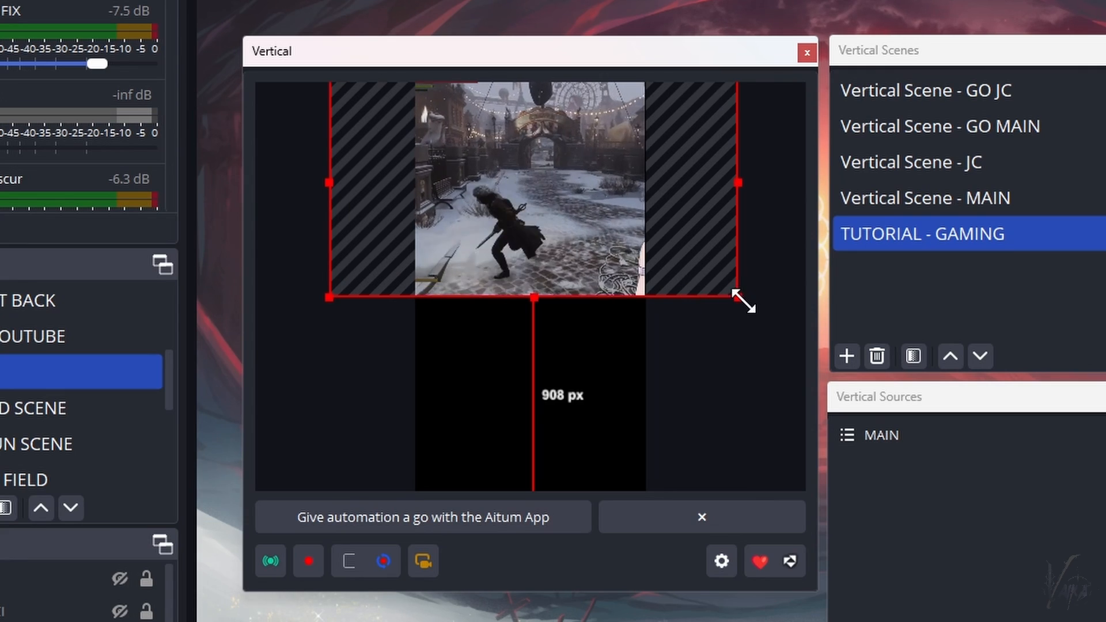
left_click_drag(739, 299, 672, 254)
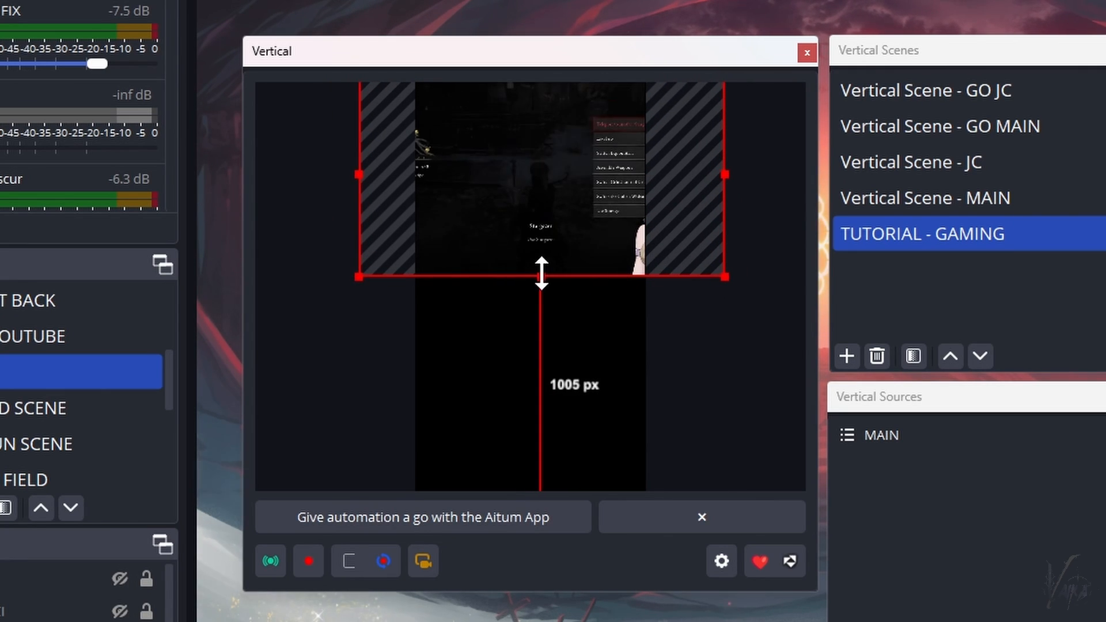
left_click_drag(541, 267, 530, 260)
left_click_drag(359, 165, 394, 166)
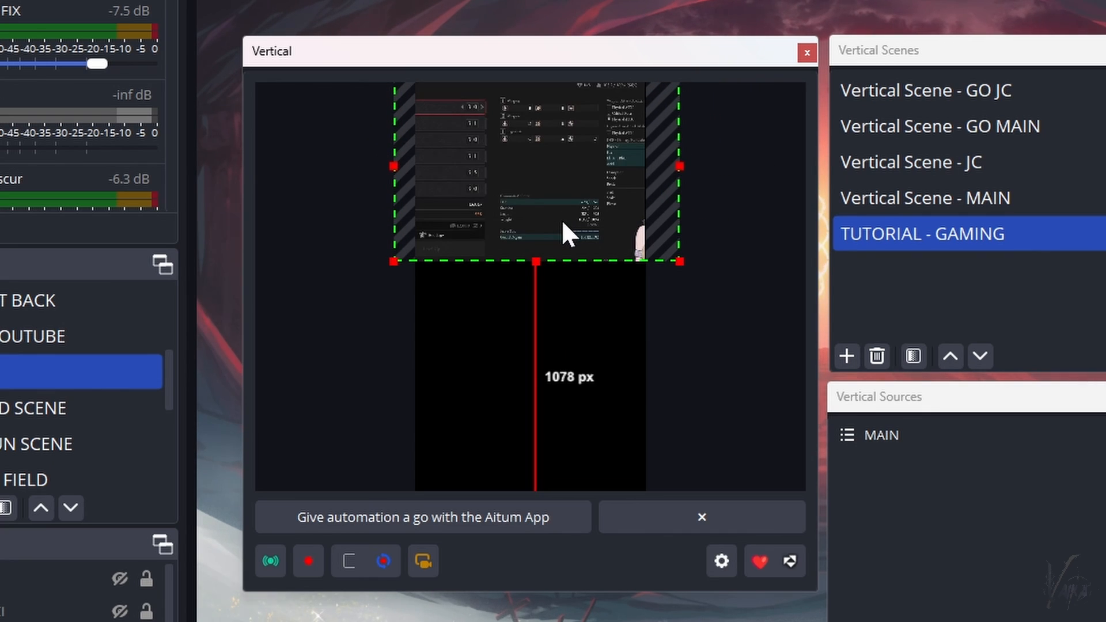
left_click_drag(562, 221, 558, 215)
left_click_drag(675, 253, 703, 266)
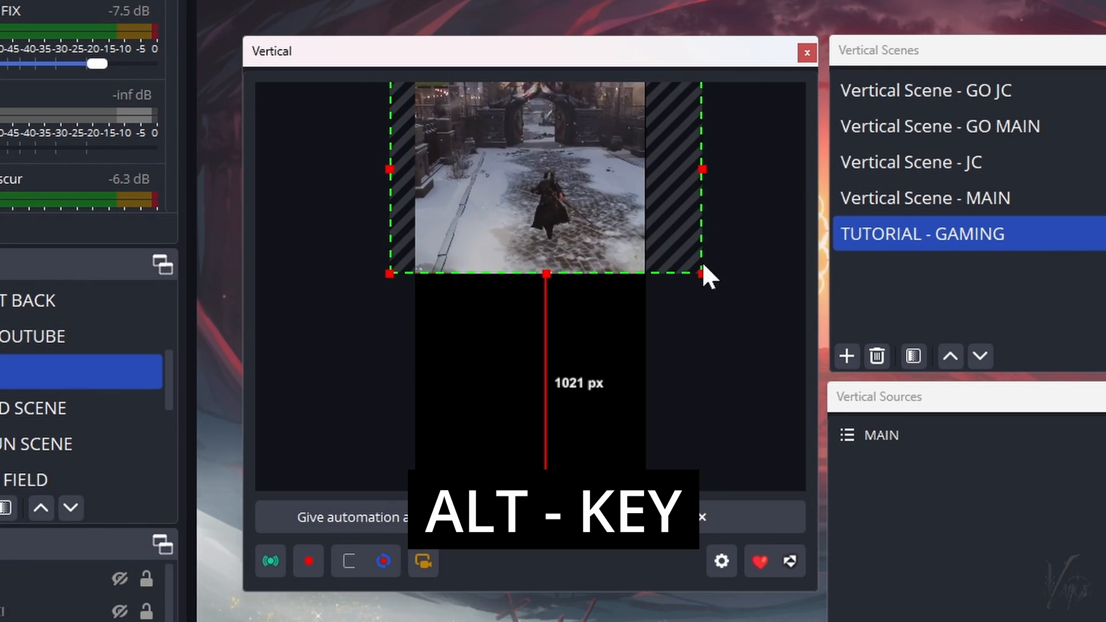
left_click_drag(702, 169, 673, 169)
left_click_drag(565, 236, 564, 222)
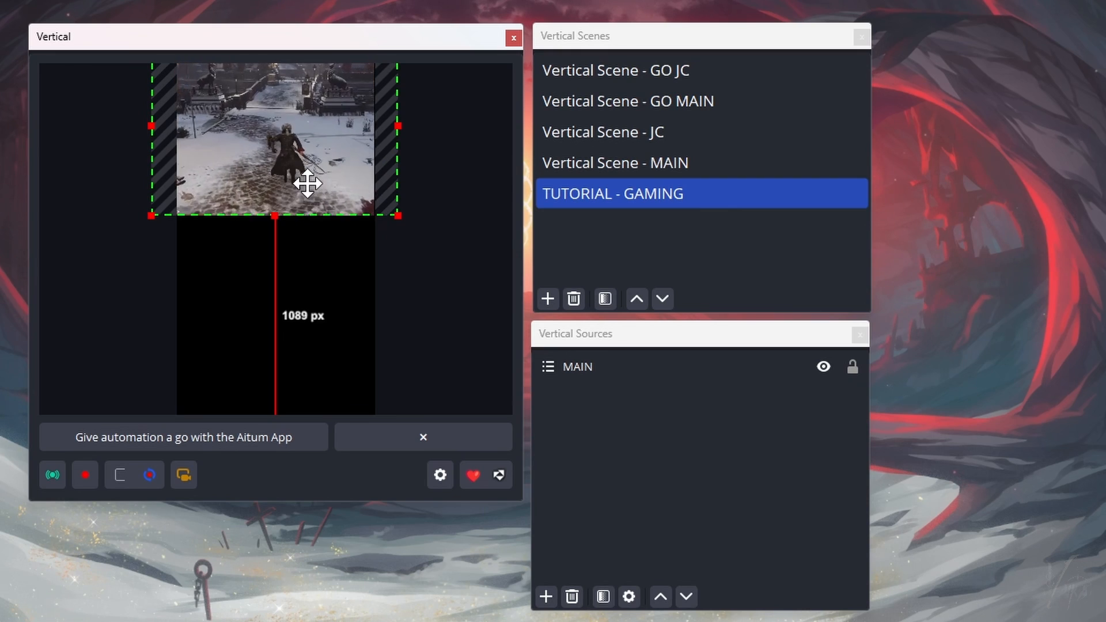
left_click(467, 297)
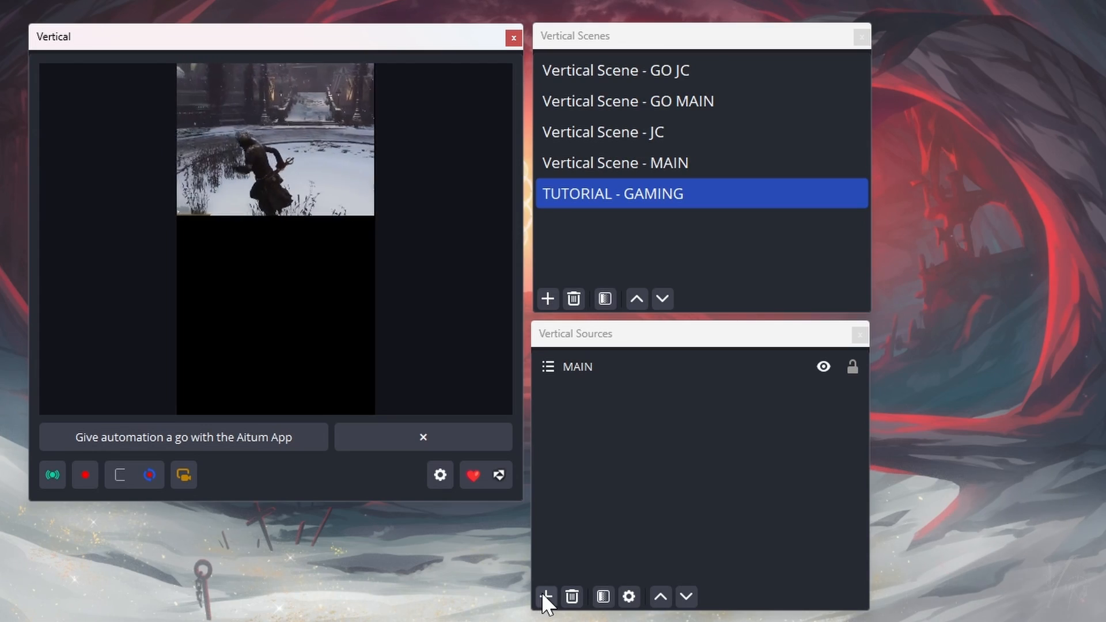
Add the existing SAFE image as a source and enlarge it to fill the whole vertical canvas
left_click(542, 592)
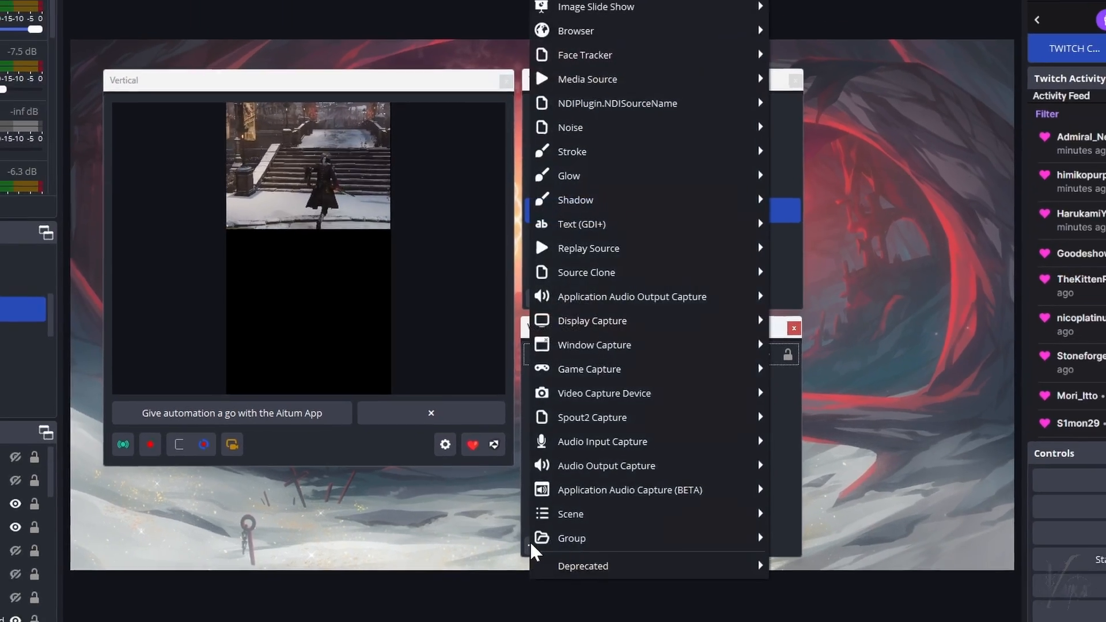
mouse_move(572, 29)
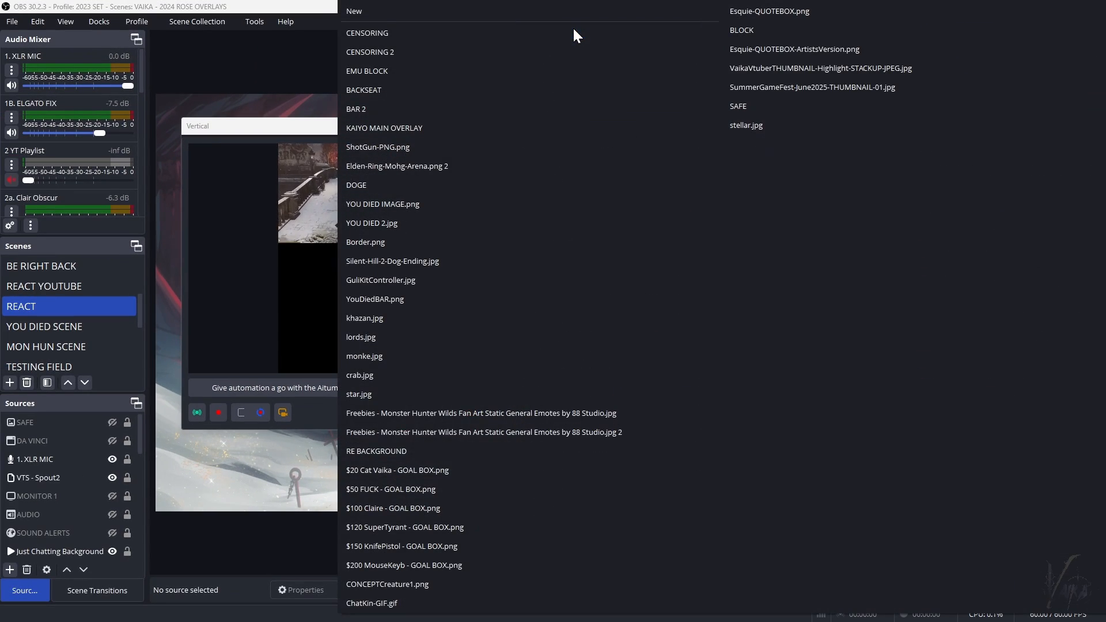
left_click(758, 106)
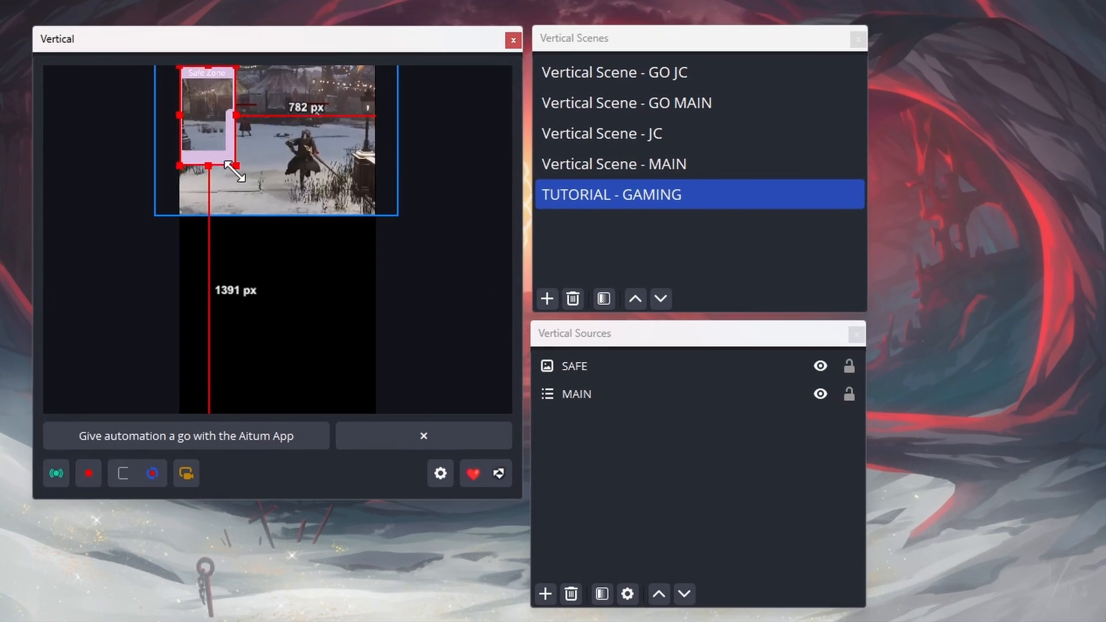
left_click_drag(315, 207, 405, 332)
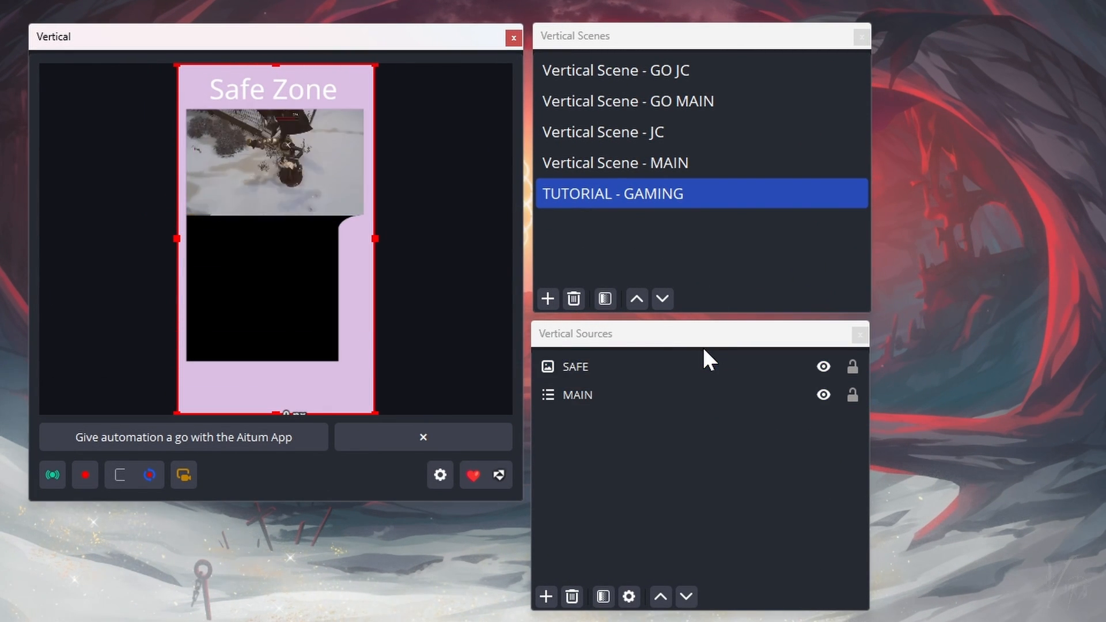
Toggle the SAFE overlay's visibility to compare the layout against it, leaving the overlay hidden
left_click(704, 364)
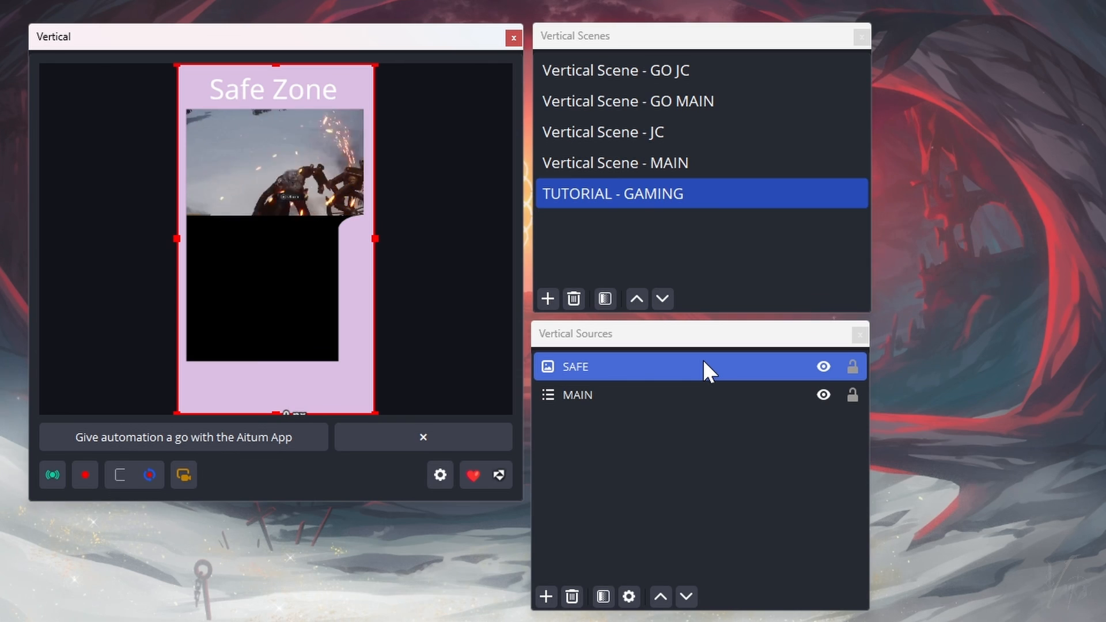
left_click(704, 364)
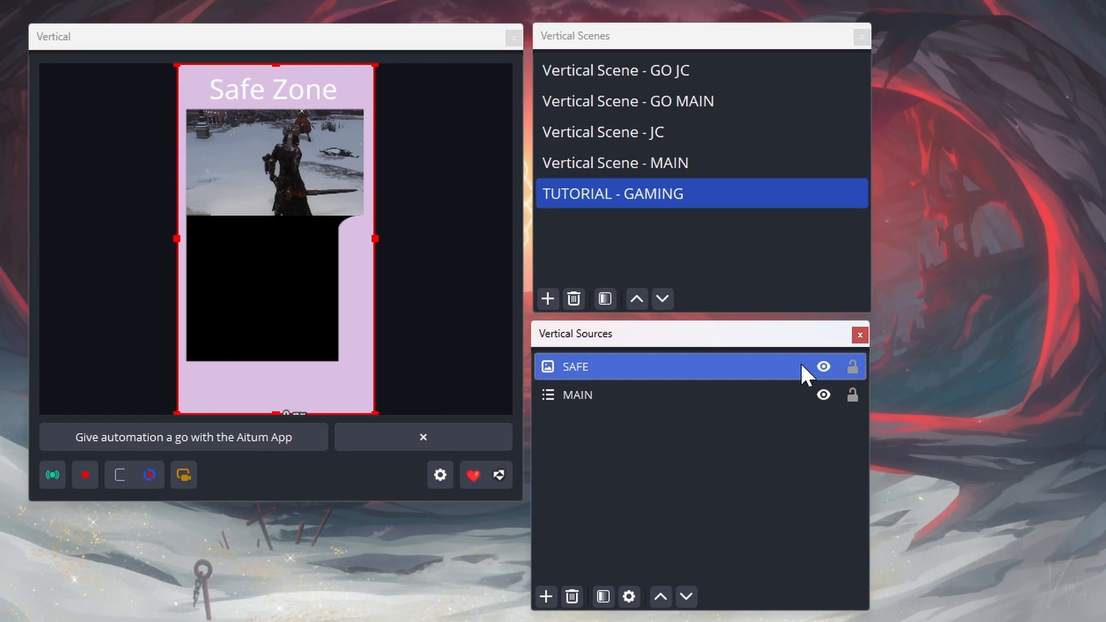
left_click(823, 365)
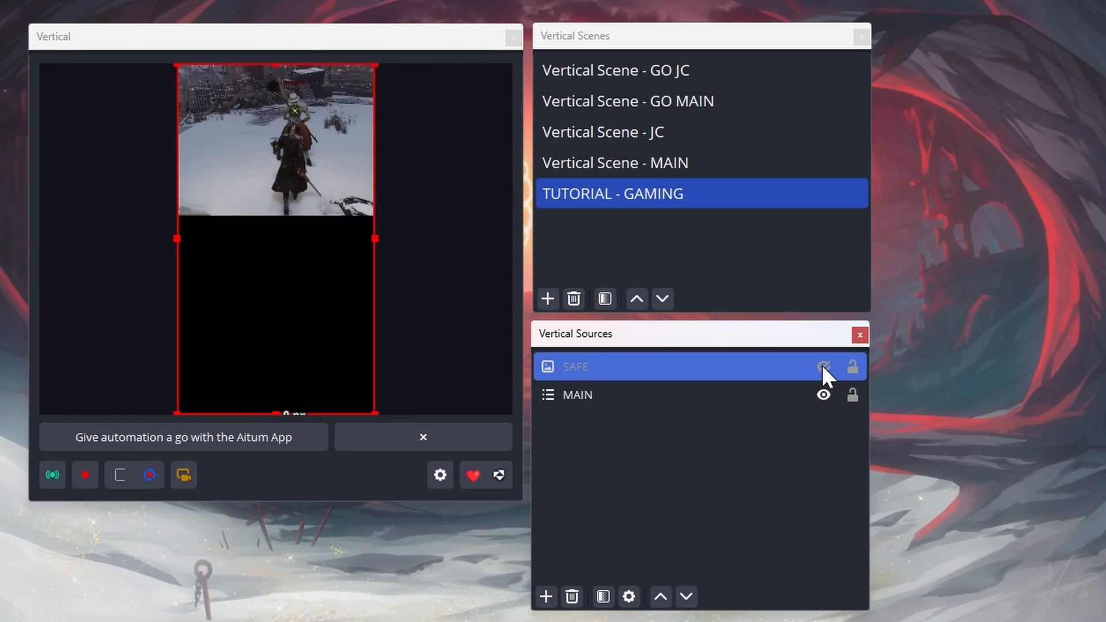
left_click(822, 366)
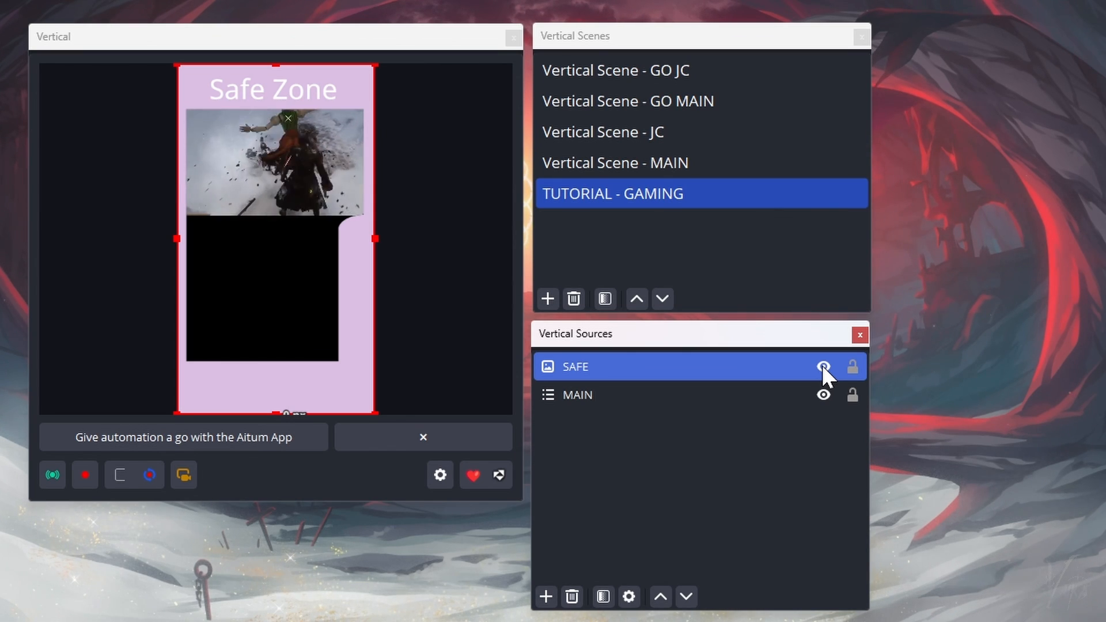
left_click(823, 366)
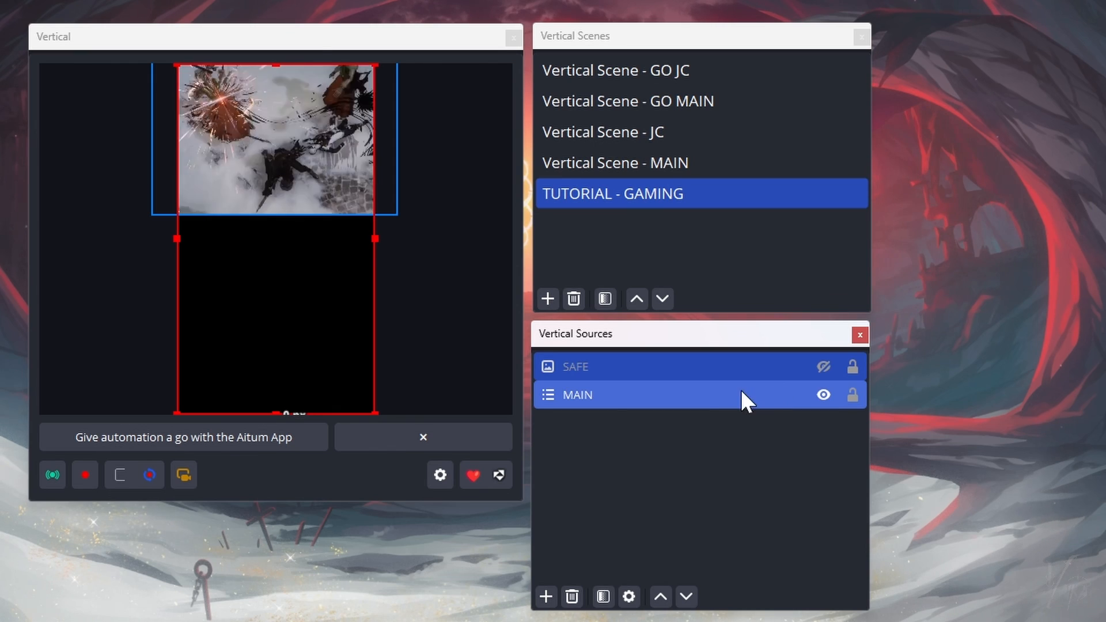
Add the existing MAIN scene a second time as a source in the TUTORIAL - GAMING vertical scene
left_click(614, 402)
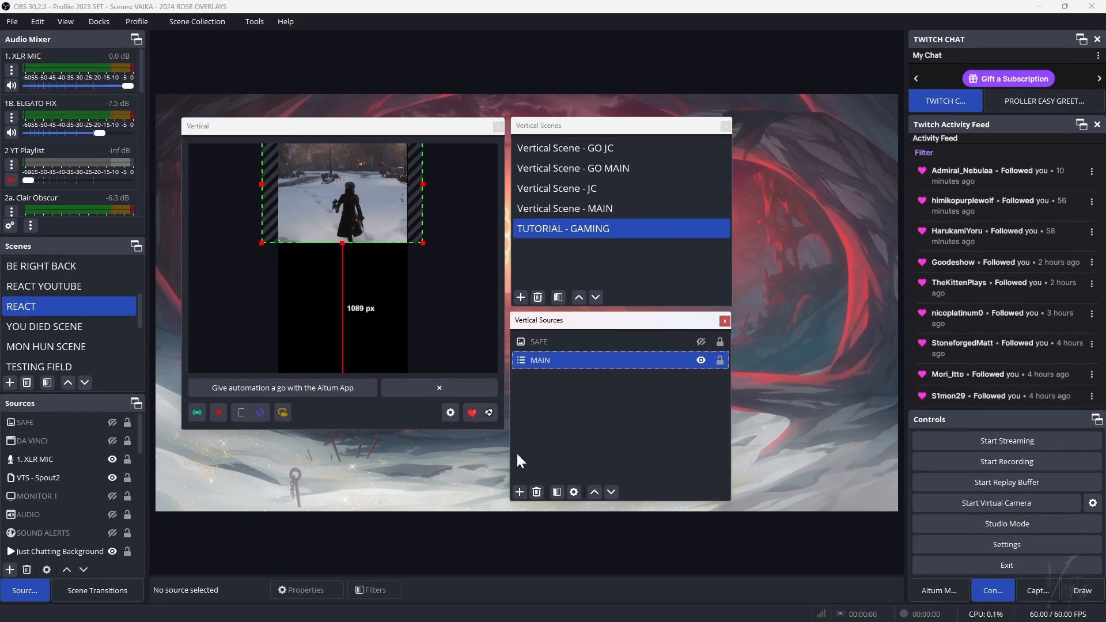
left_click(520, 492)
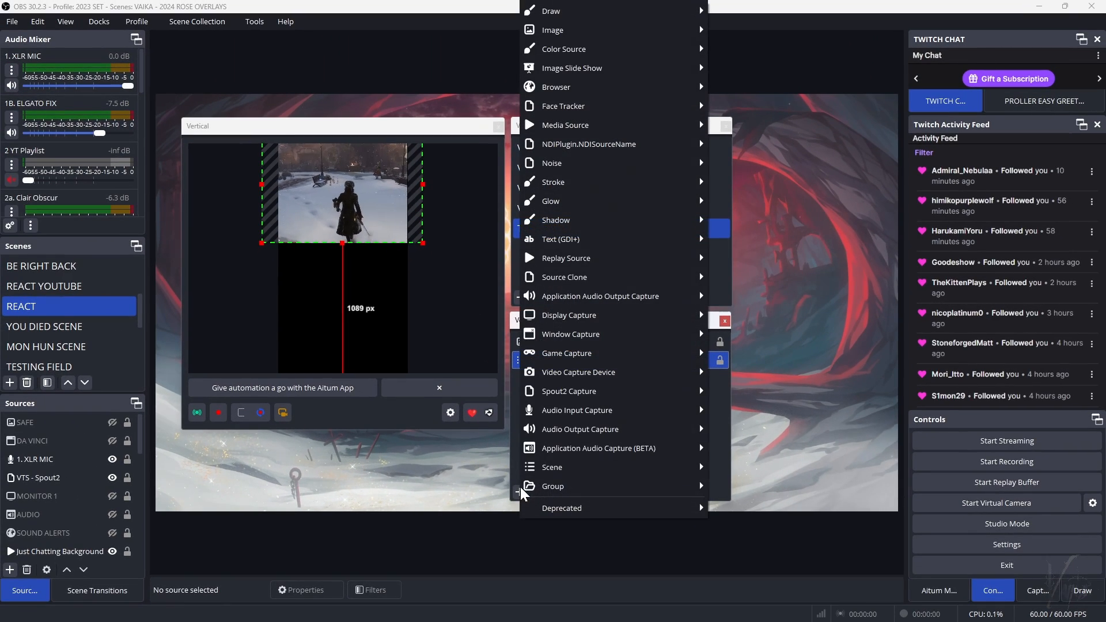
mouse_move(557, 468)
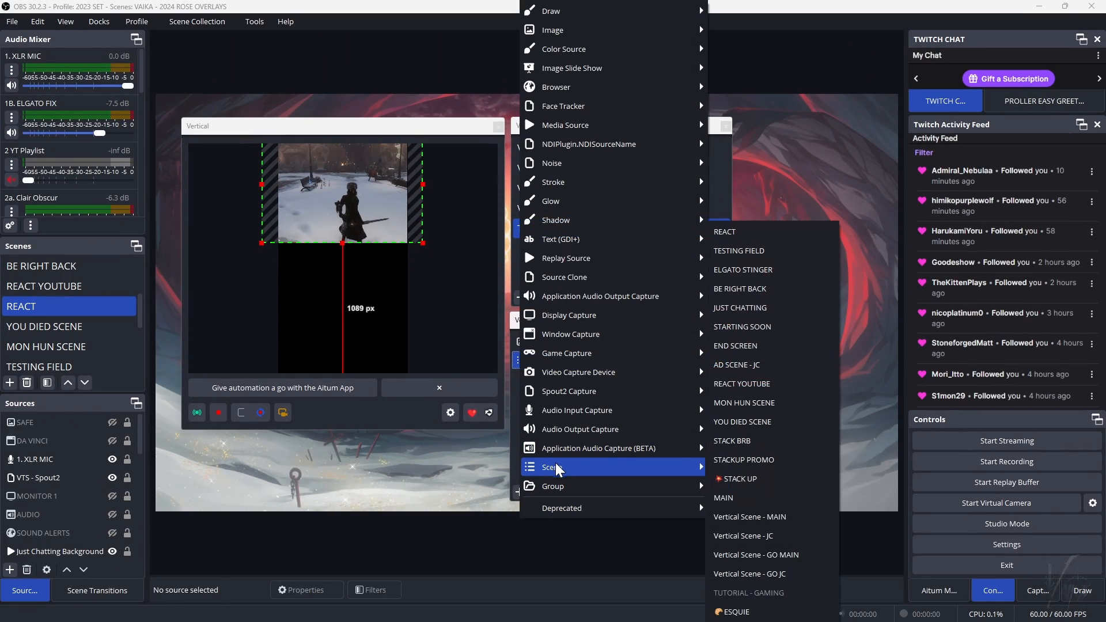
left_click(762, 497)
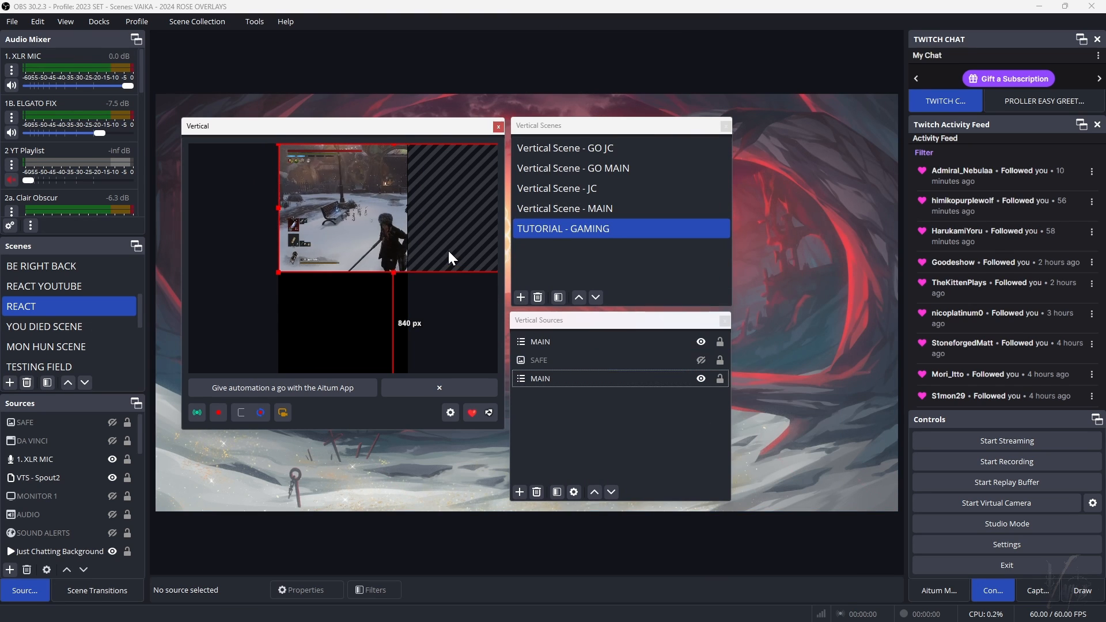
Crop the second MAIN source to the avatar, enlarge it, and place it across the lower canvas about 769 px from the top edge
left_click_drag(450, 257, 392, 290)
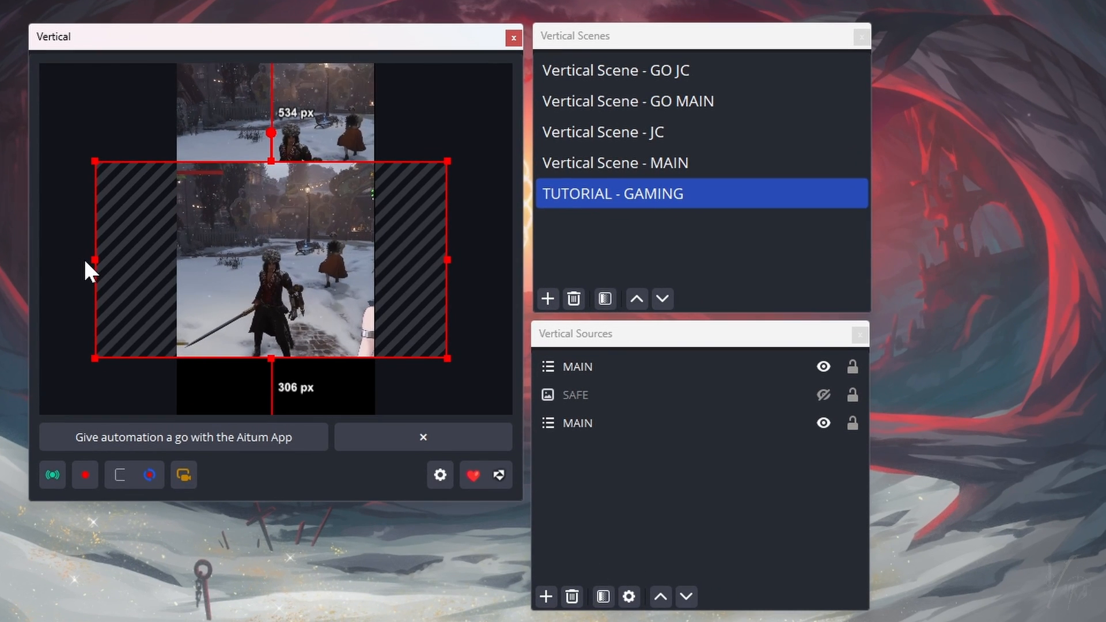
left_click_drag(87, 260, 332, 260)
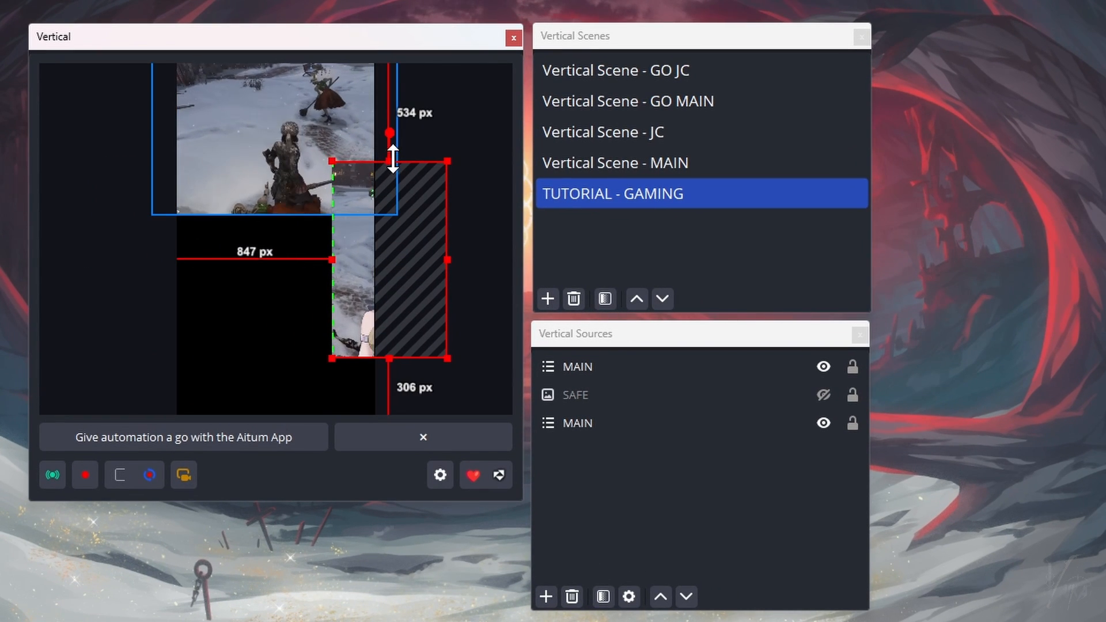
left_click_drag(390, 157, 393, 230)
left_click_drag(402, 284, 307, 336)
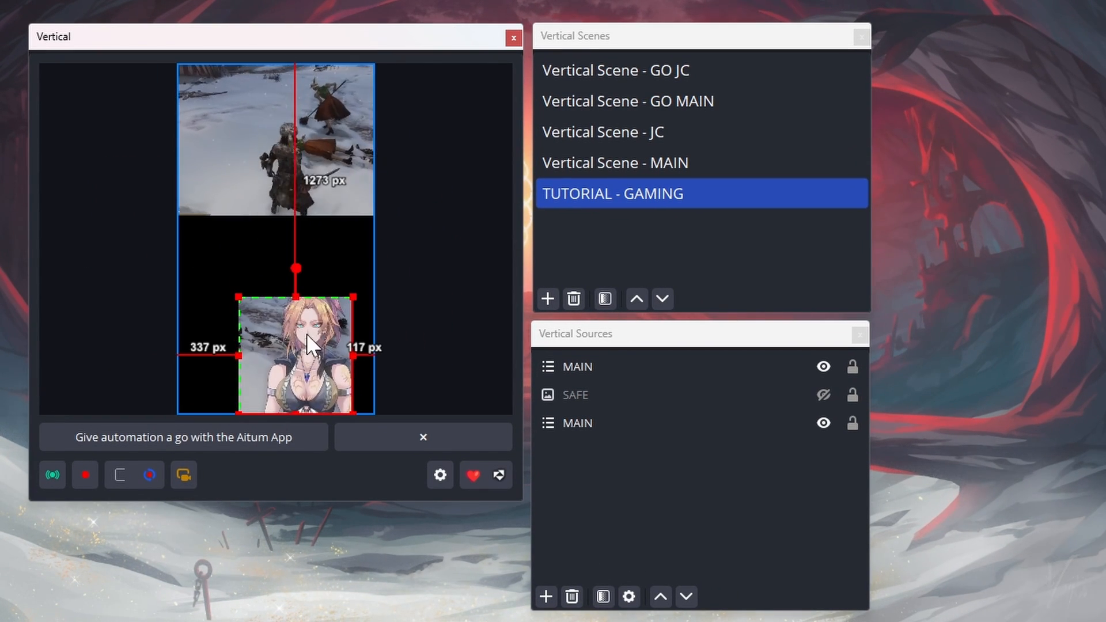
left_click_drag(235, 291, 91, 217)
left_click_drag(203, 240, 293, 315)
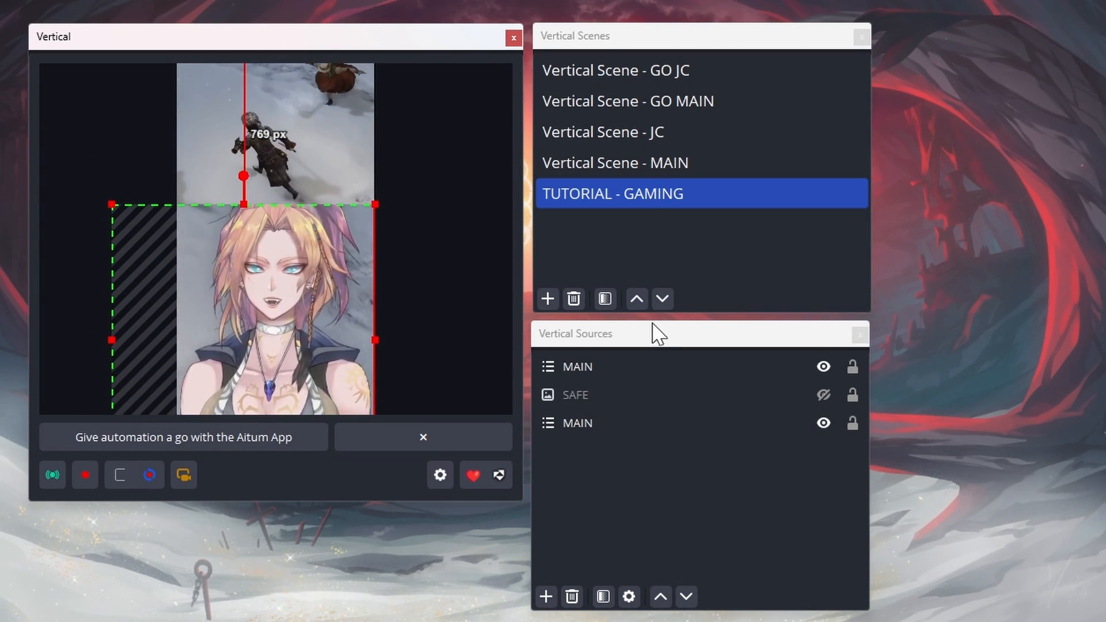
Reorder the sources so the gameplay MAIN source sits above both the avatar MAIN source and SAFE
left_click(659, 417)
left_click_drag(659, 417, 662, 392)
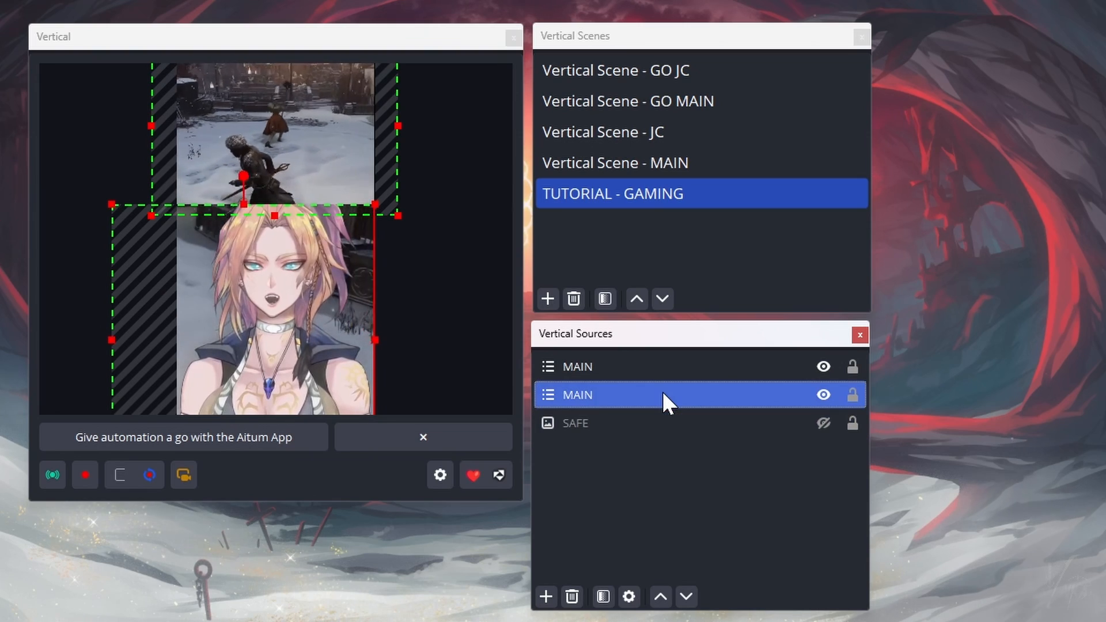
left_click(661, 597)
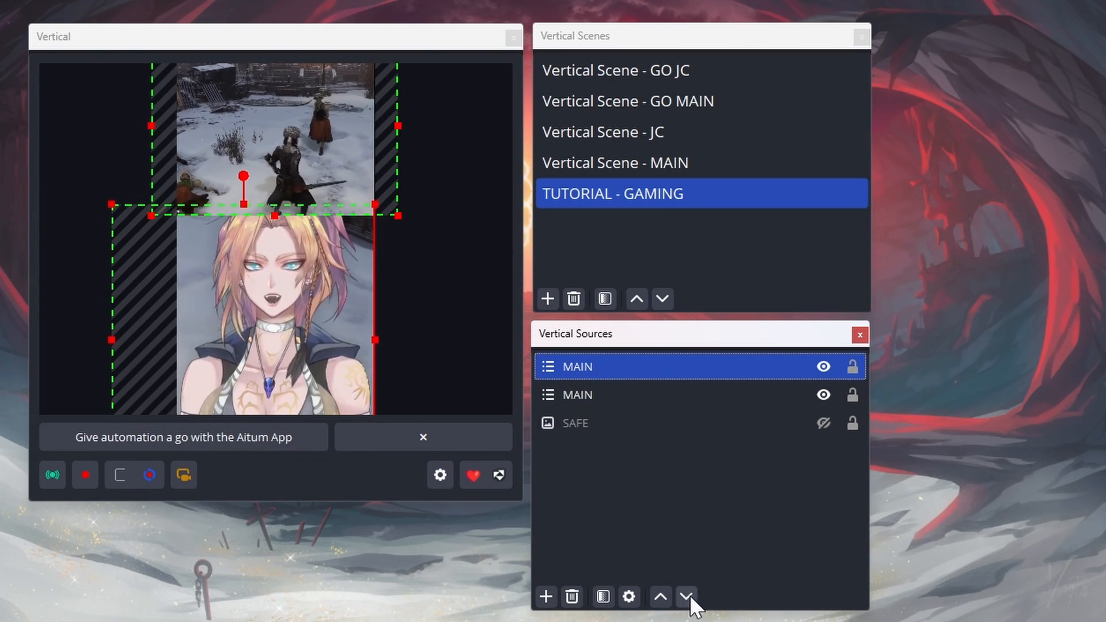
left_click(686, 597)
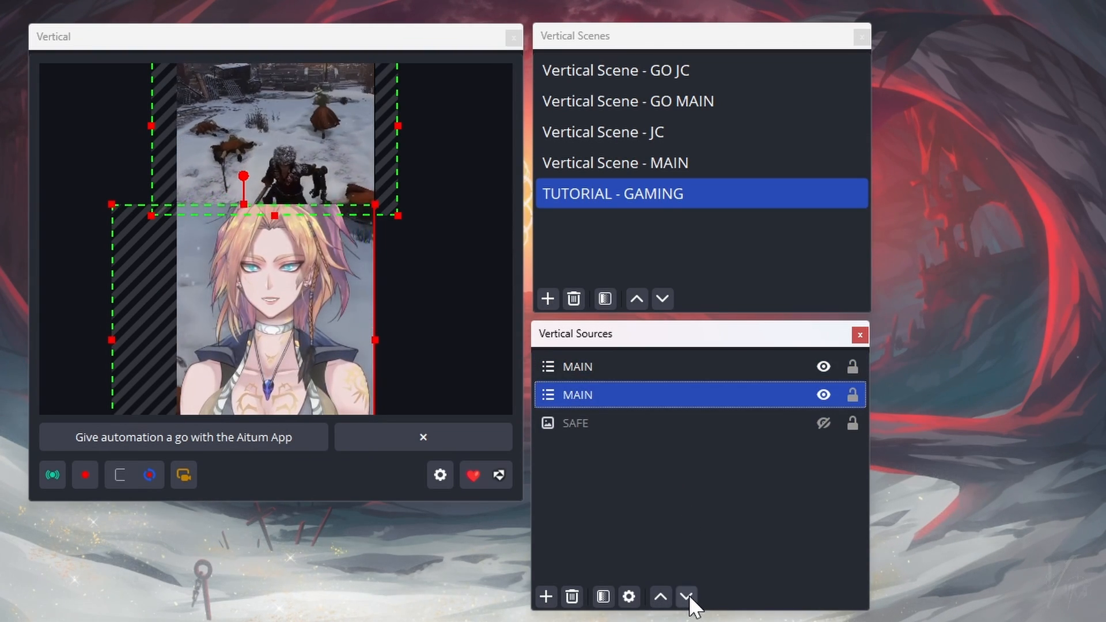
left_click(660, 596)
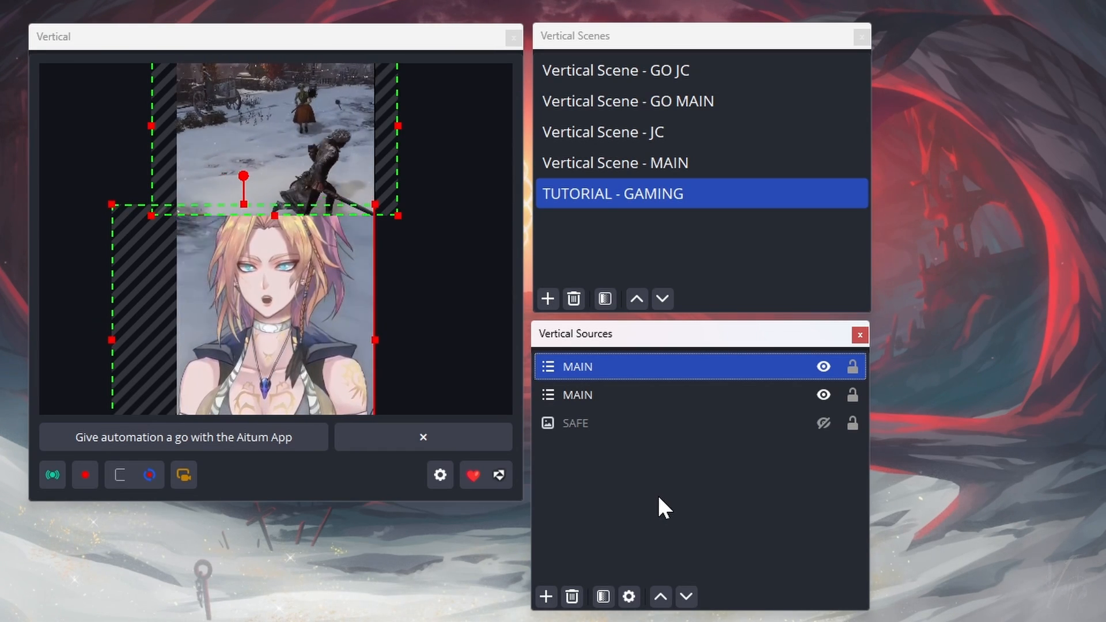
Switch to Vertical Scene - JC and select its upper JUST CHATTING source to examine the layout
left_click(599, 30)
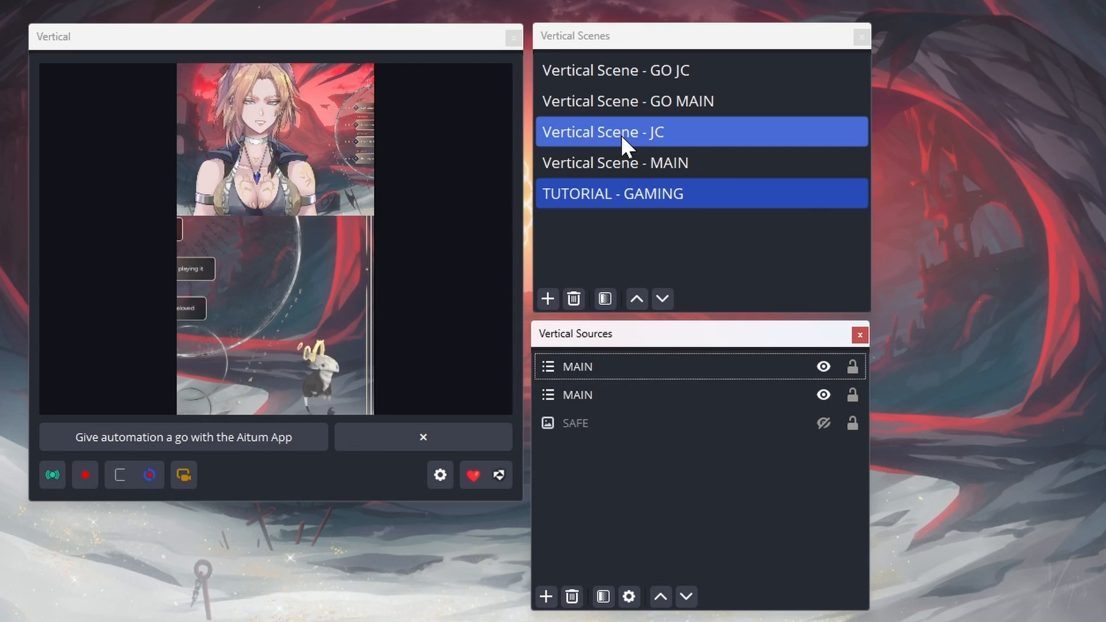
left_click(621, 134)
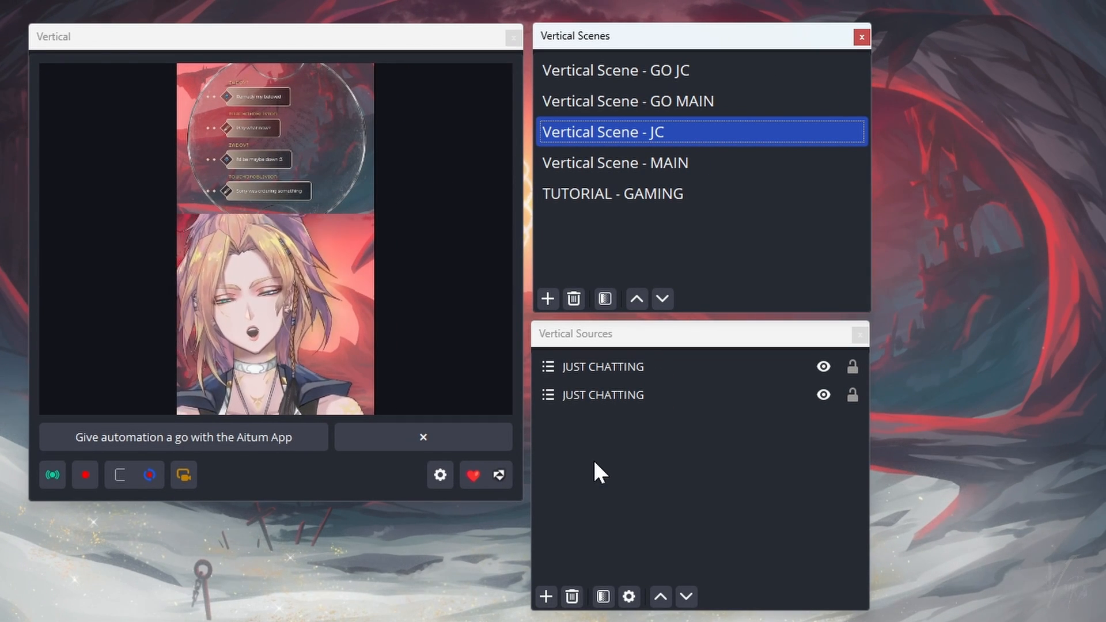
left_click(604, 370)
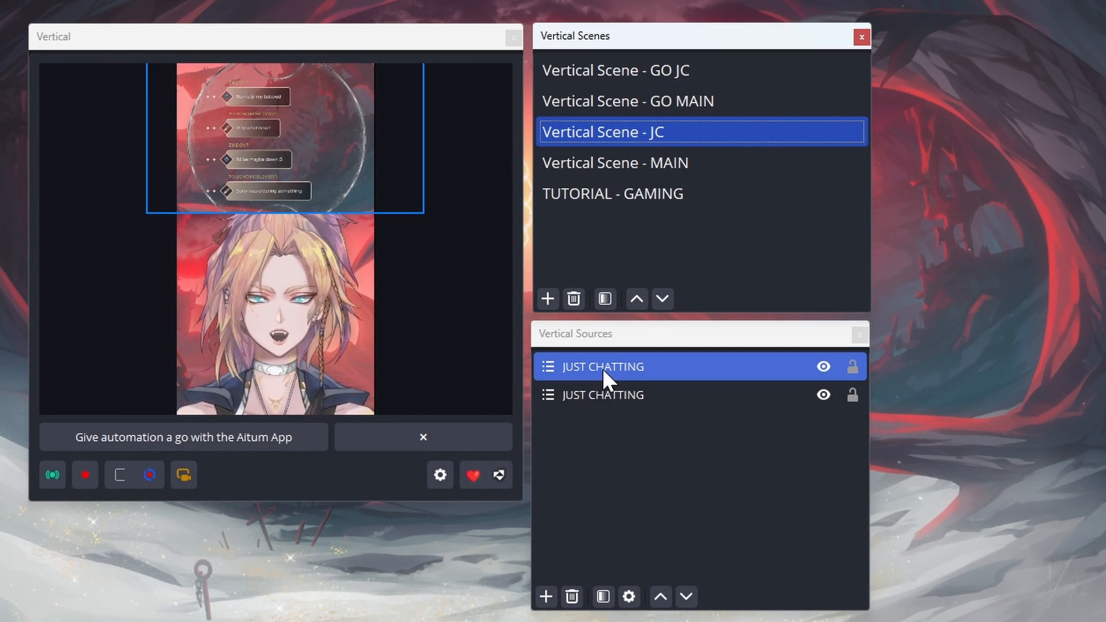
left_click(602, 367)
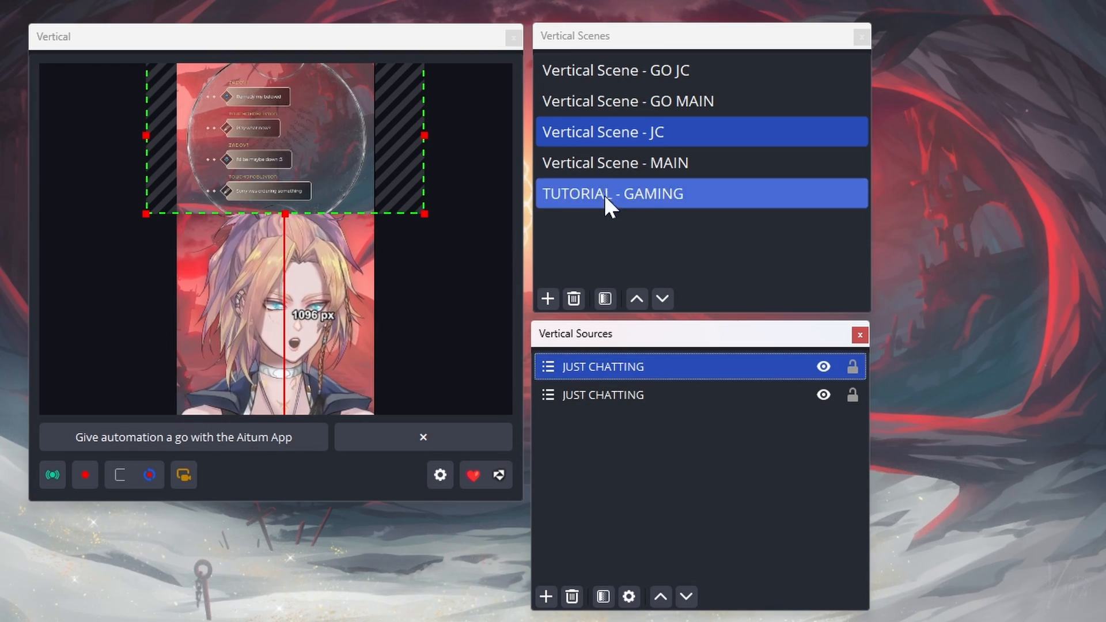
Show the Linked Scenes options of Vertical Scene - JC, then close them without changing any link
right_click(606, 129)
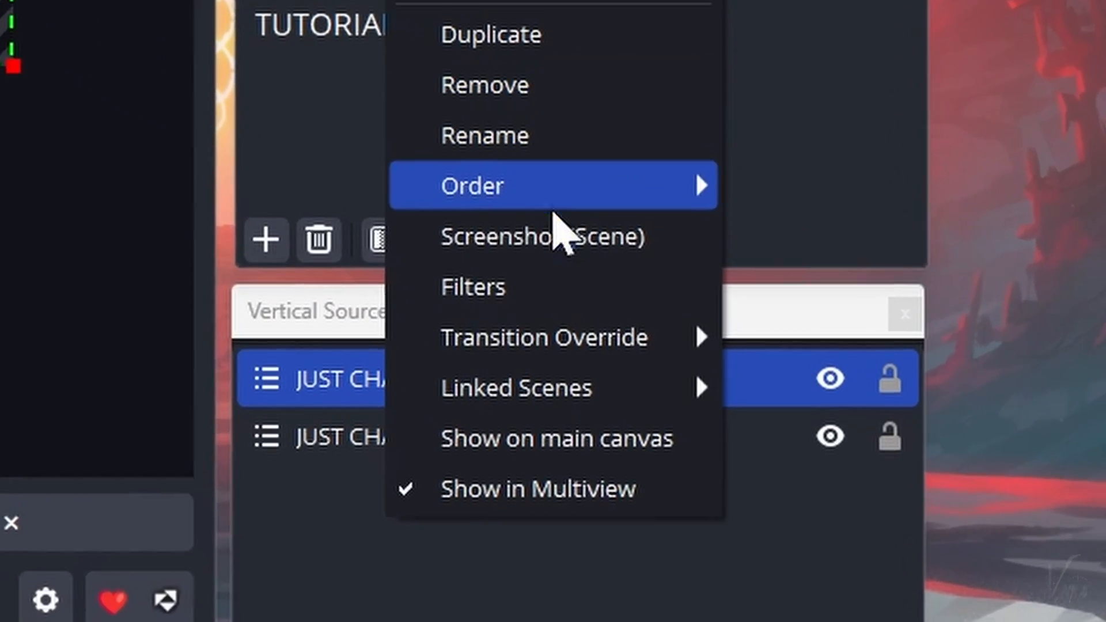
mouse_move(582, 392)
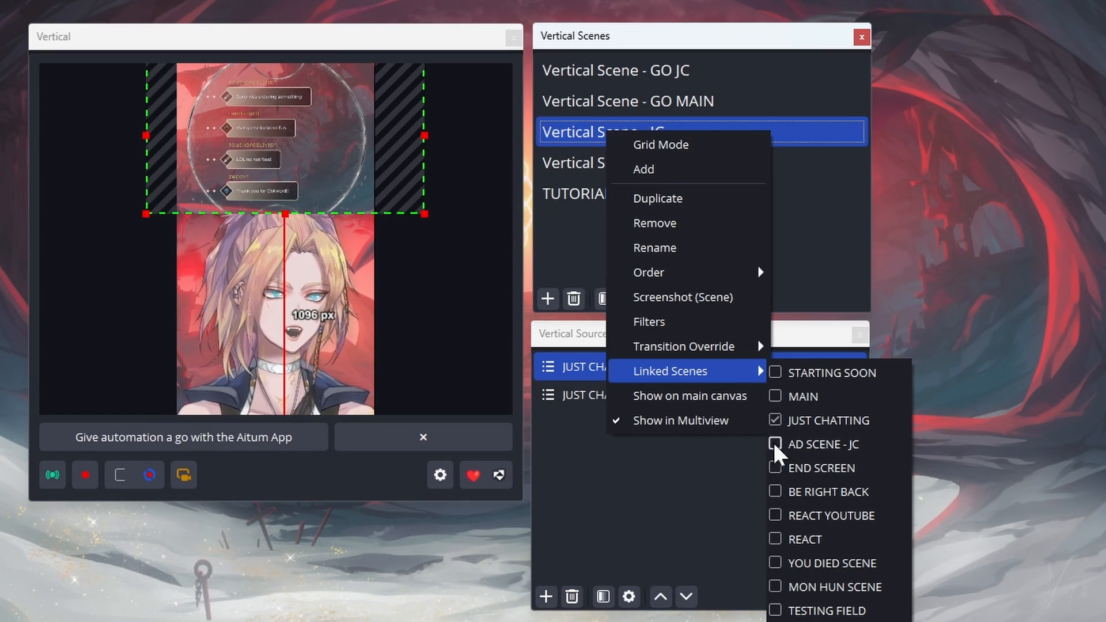
left_click(603, 476)
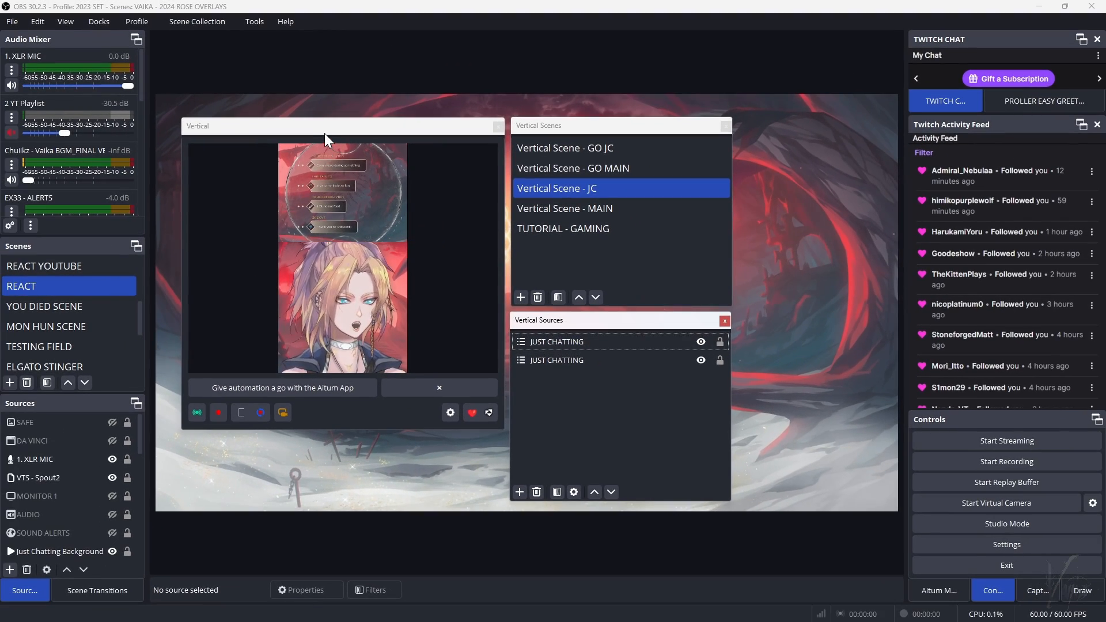
Move the floating Vertical window into the Controls dock's area, below the Twitch Activity Feed
left_click_drag(299, 106, 1079, 490)
left_click_drag(1002, 465, 1002, 467)
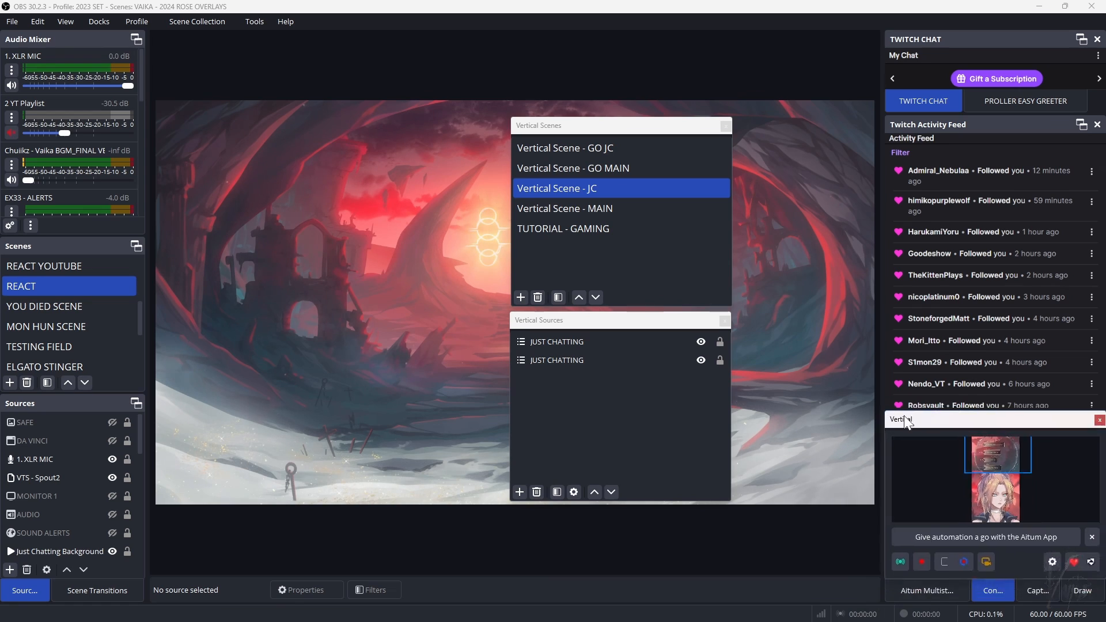
Dock the Vertical Sources and Vertical Scenes windows in the Controls area below the Twitch Activity Feed and bring the Vertical preview forward
left_click_drag(606, 320, 980, 445)
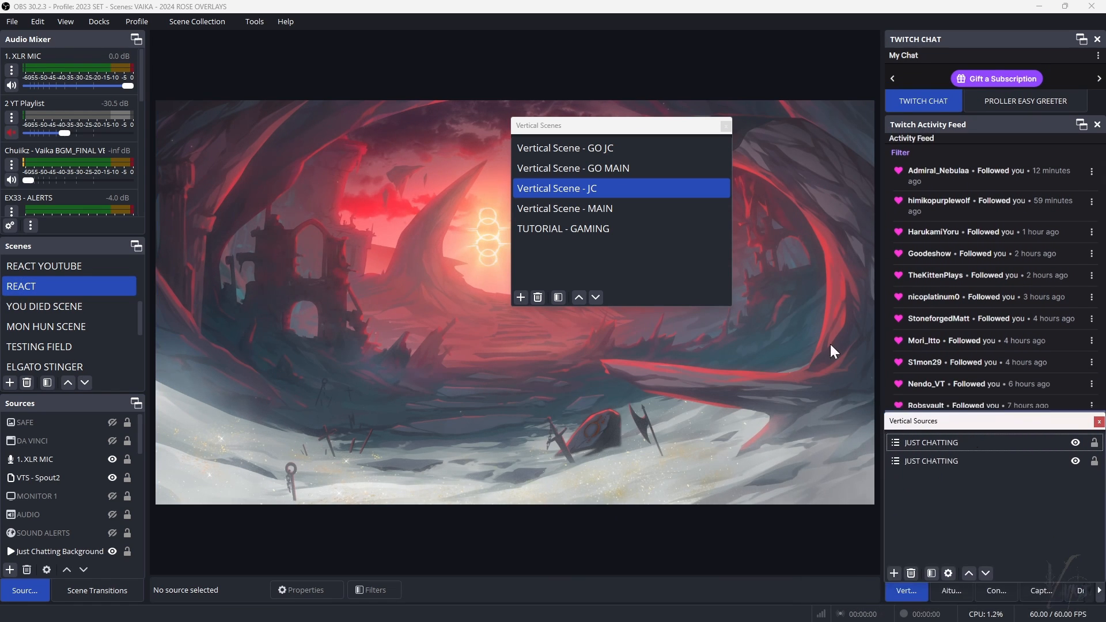
left_click_drag(617, 126, 997, 444)
left_click(997, 592)
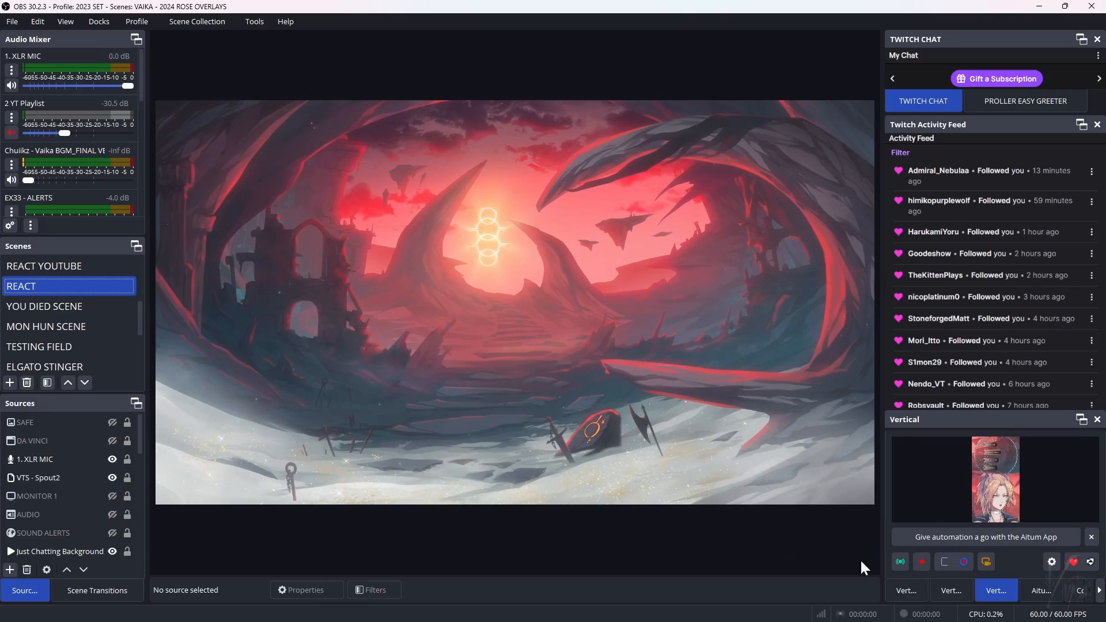
Bring up the Controls dock, open the OBS Output settings, and check that the output mode is Advanced
left_click(1081, 592)
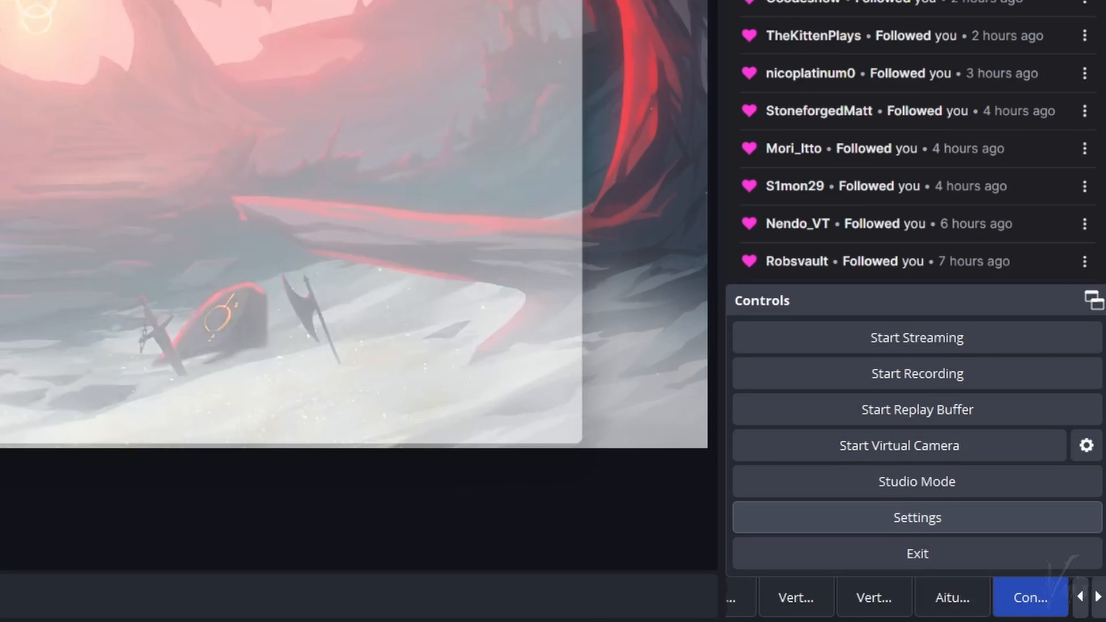
left_click(584, 482)
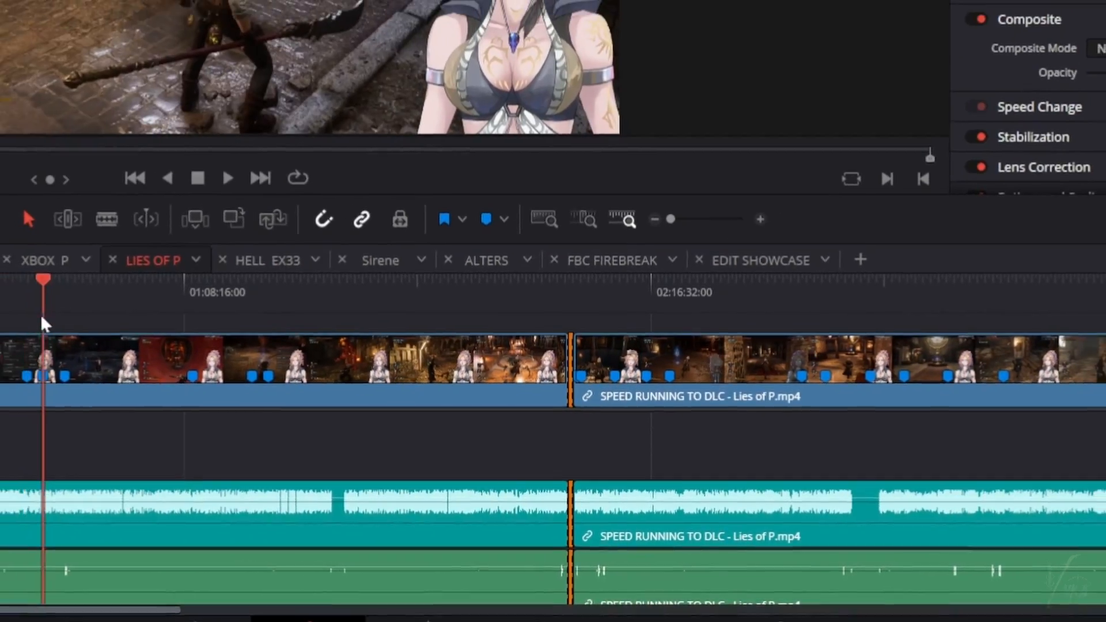
left_click_drag(42, 317, 526, 453)
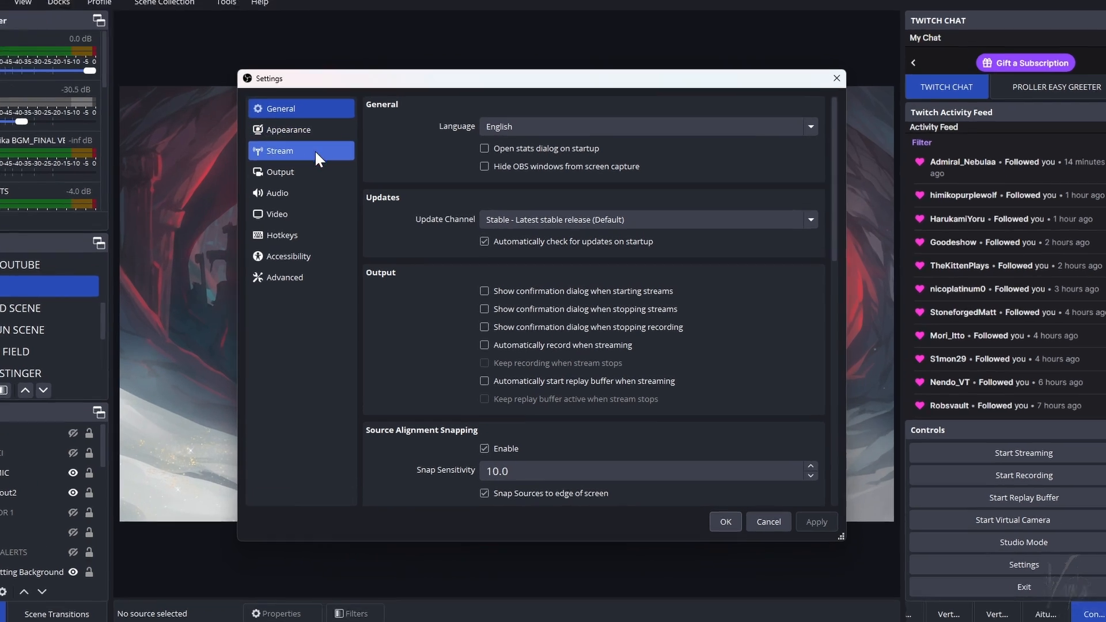
left_click(335, 178)
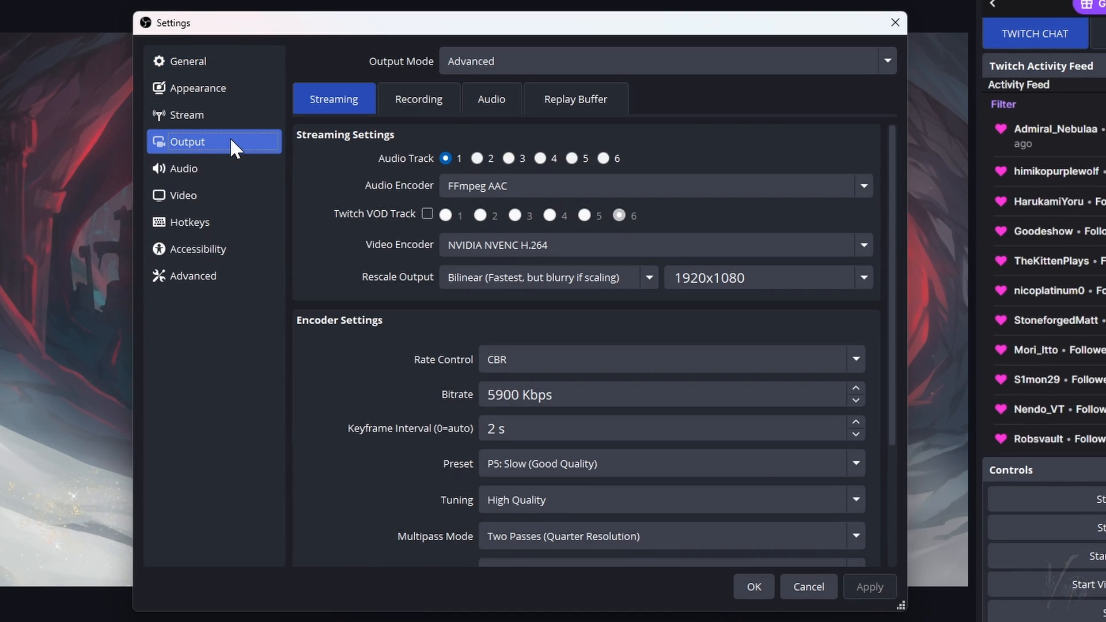
left_click(518, 61)
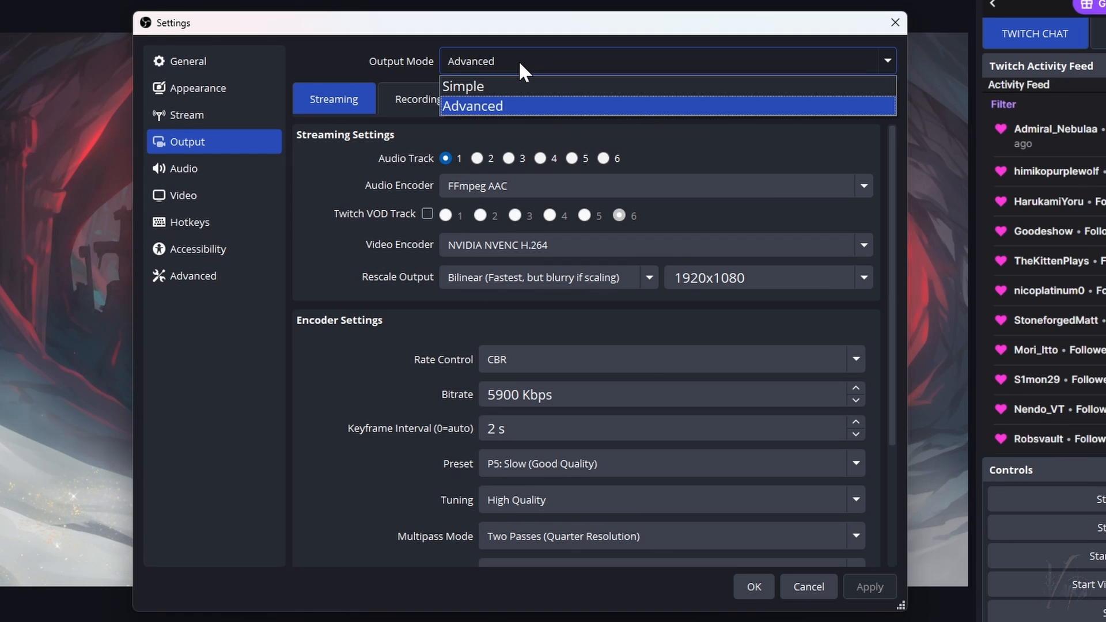
left_click(518, 61)
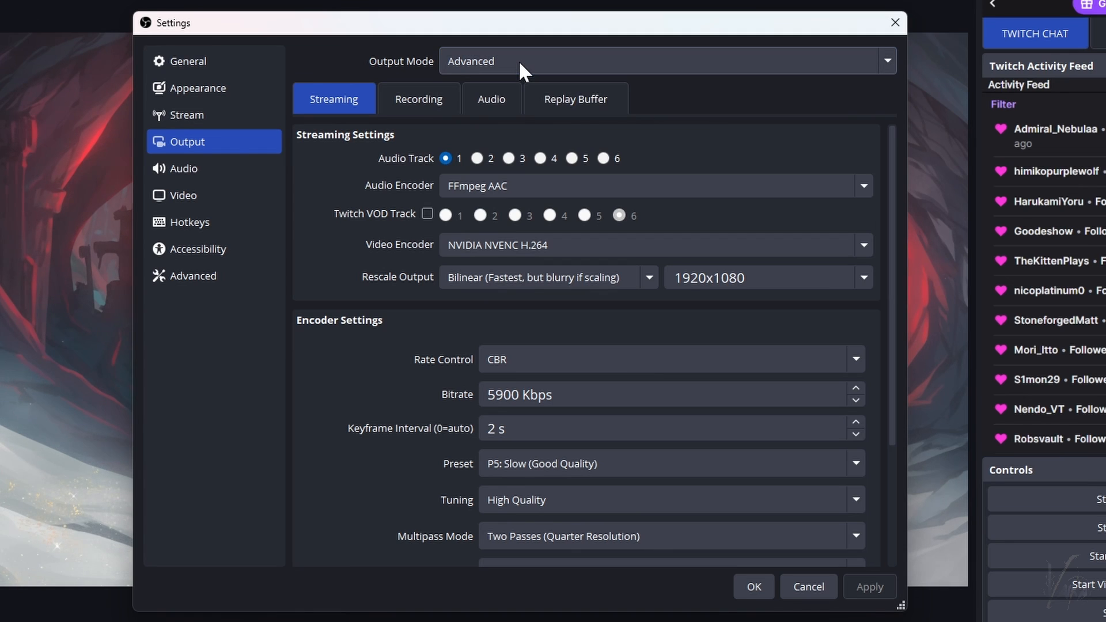
Review the Recording output settings, including the recording format choices, audio tracks, encoder options and bitrate, without changing them
left_click(429, 101)
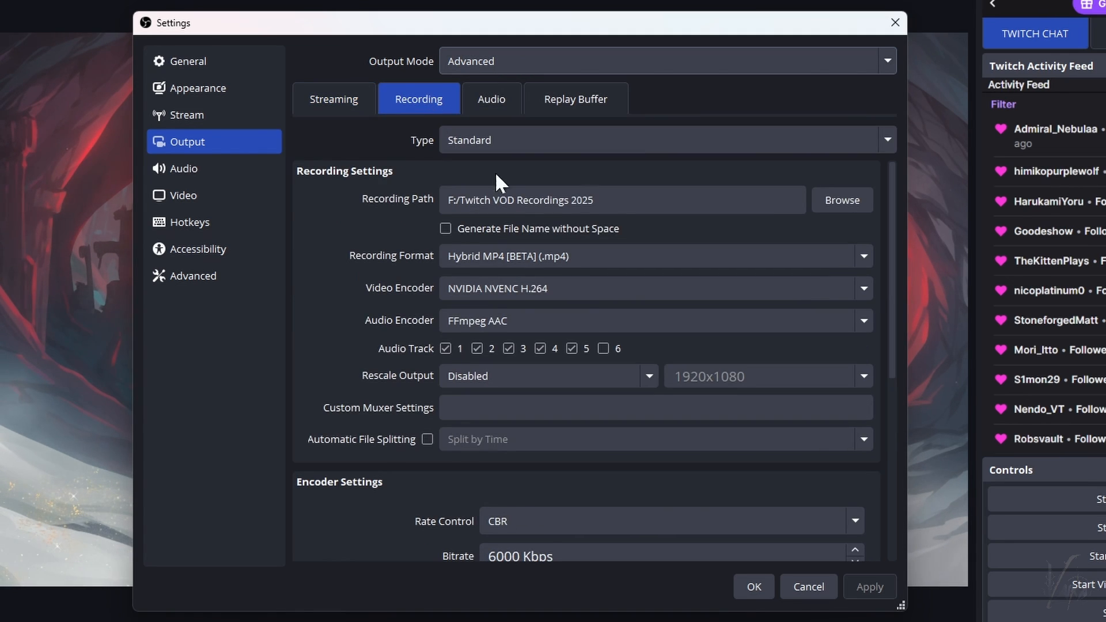
left_click(599, 257)
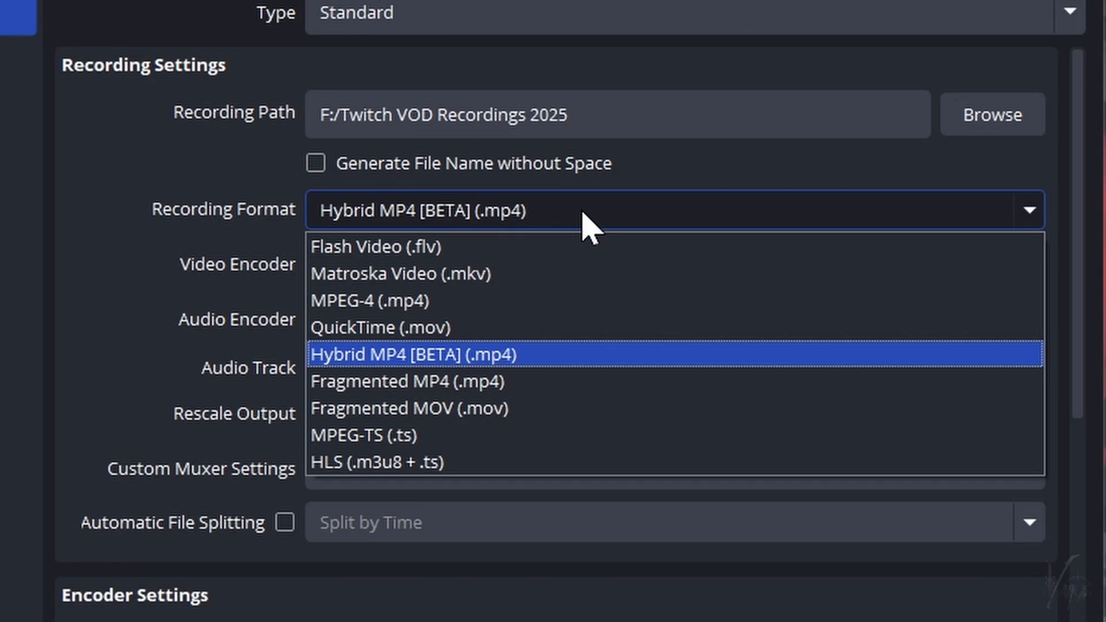
left_click(578, 205)
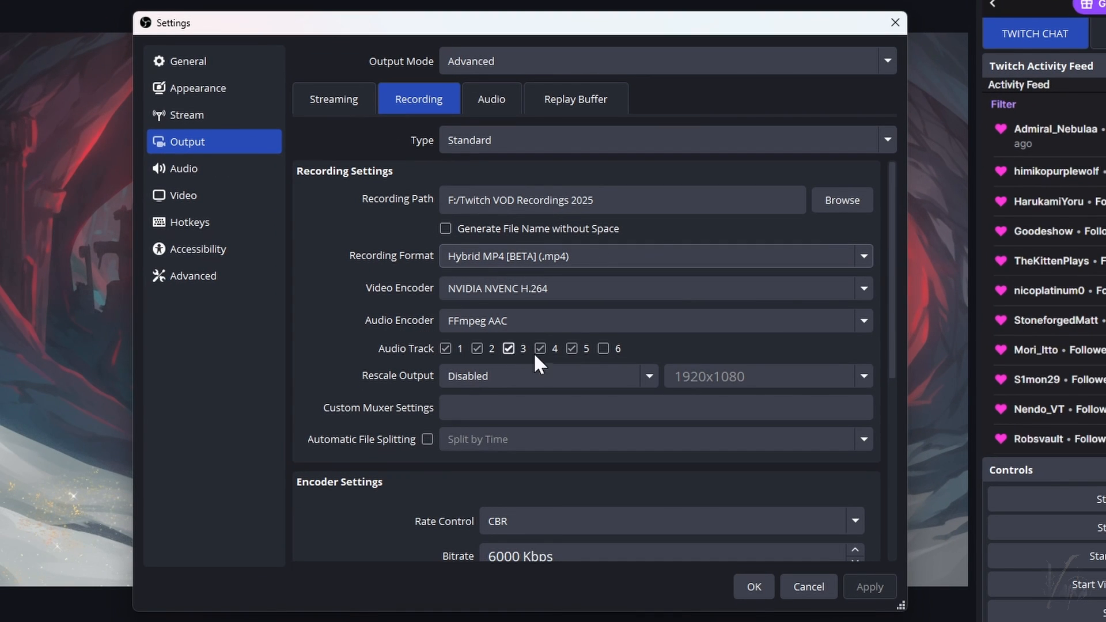
left_click_drag(891, 282, 898, 460)
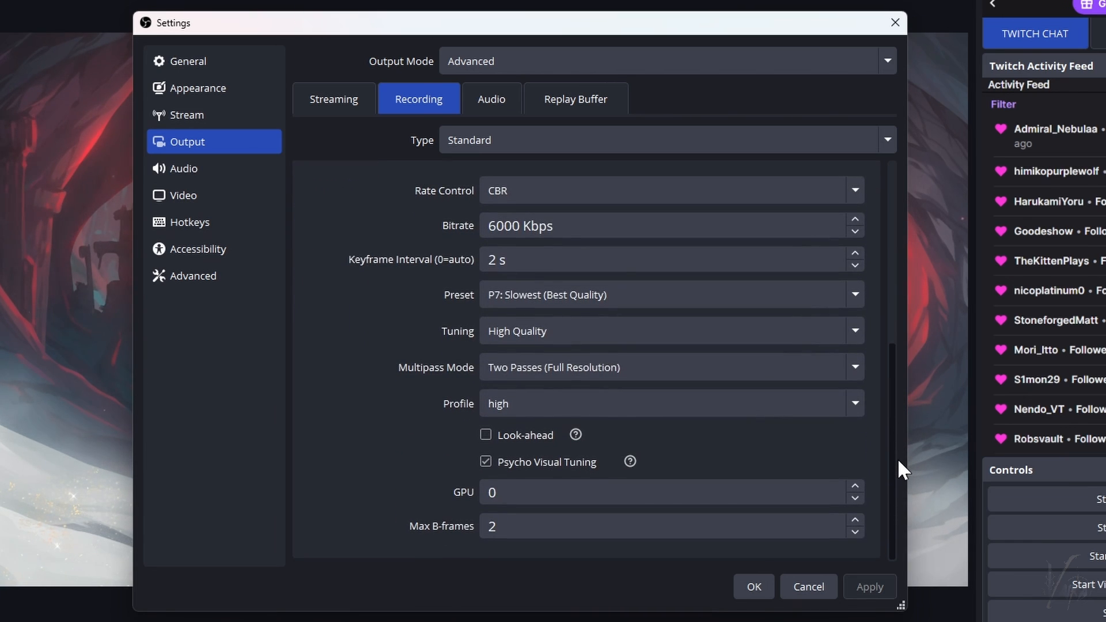
left_click(526, 235)
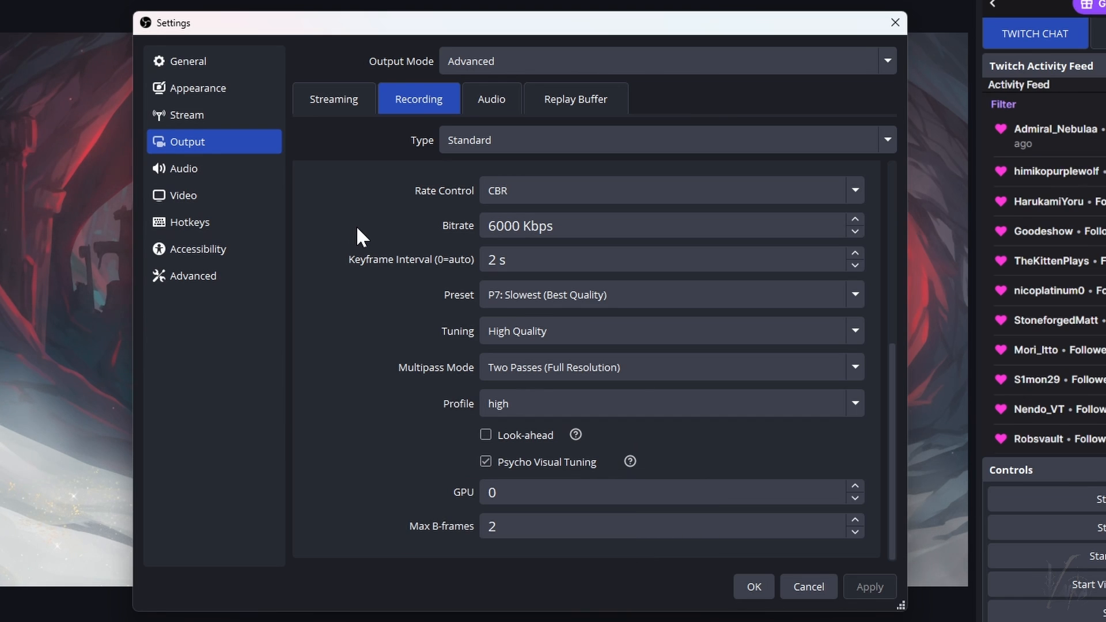
Enable Automatically record when streaming in the General settings
left_click(239, 61)
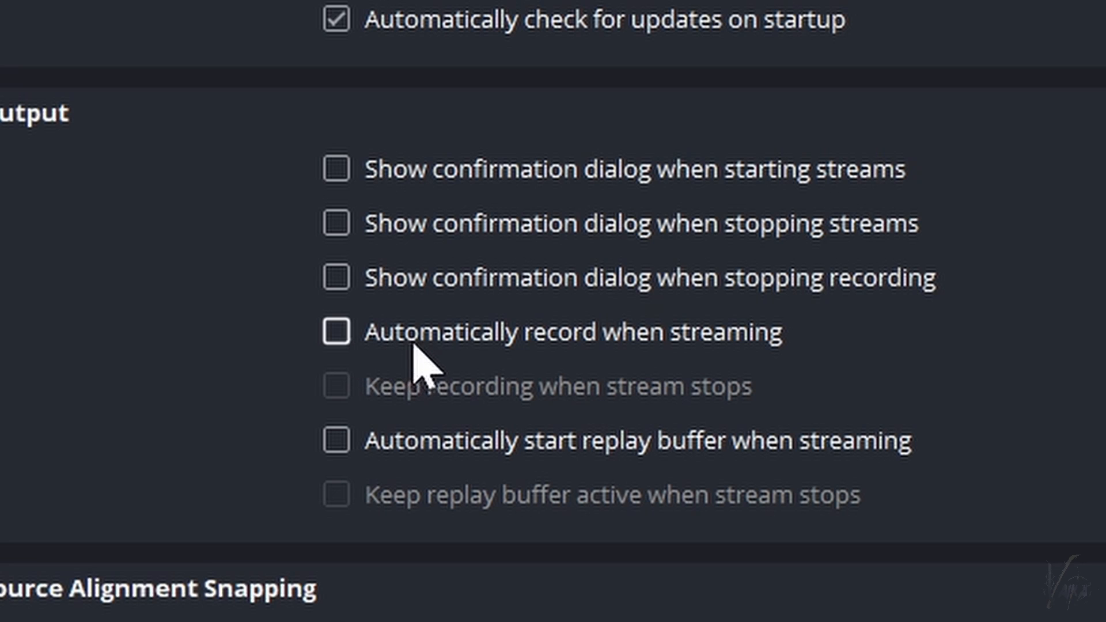
left_click(345, 329)
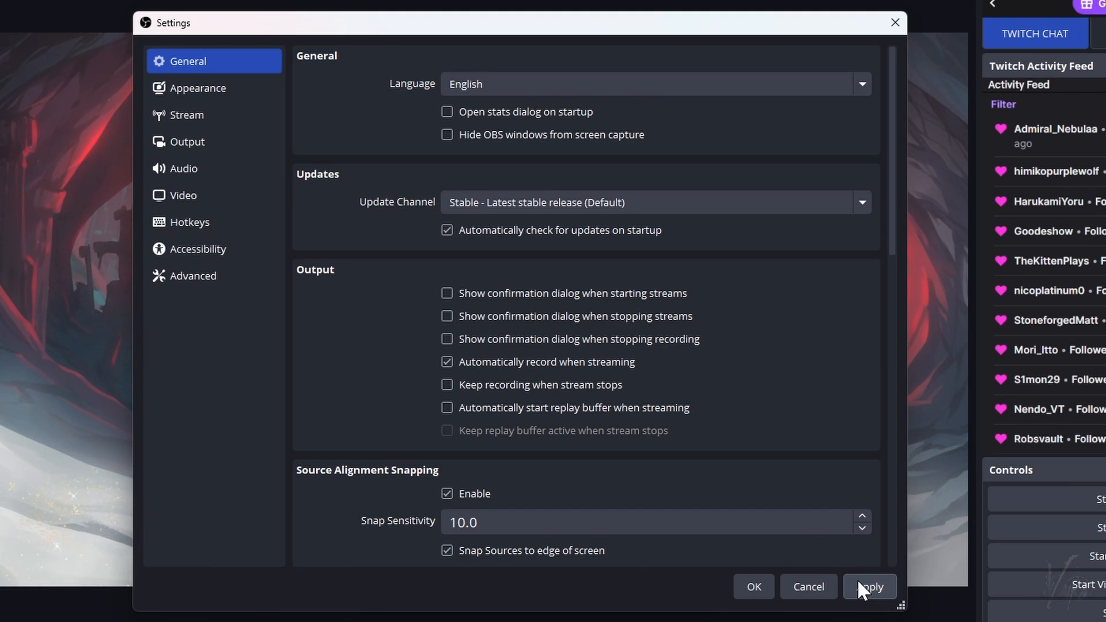
left_click(448, 361)
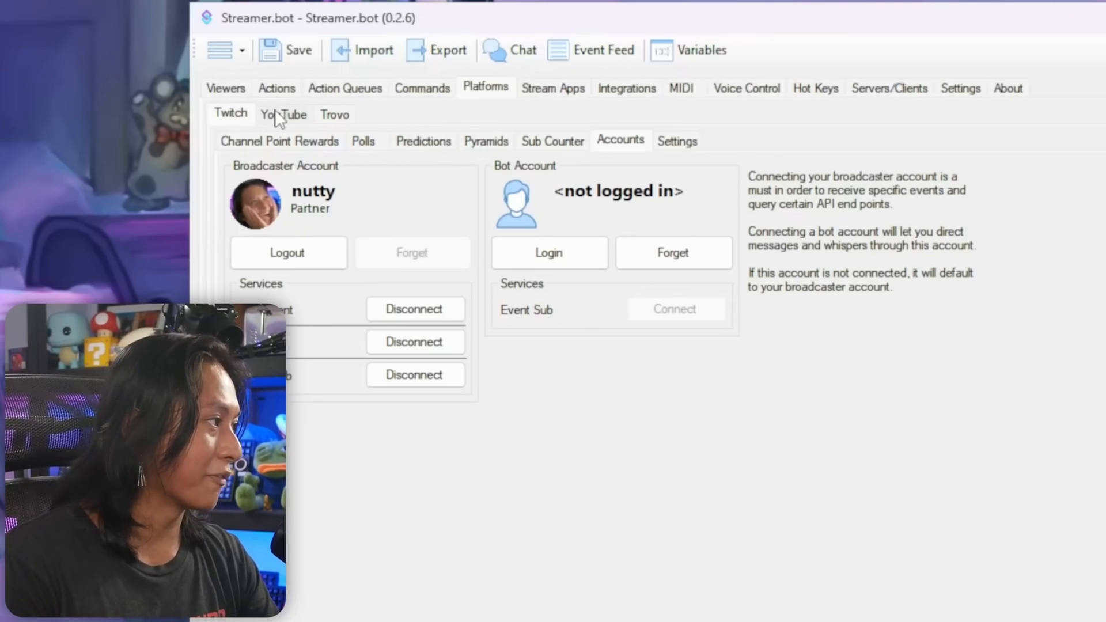
Switch to Streamer.bot and examine the YouTube broadcaster account's sign-in and auto-connect options
left_click(284, 114)
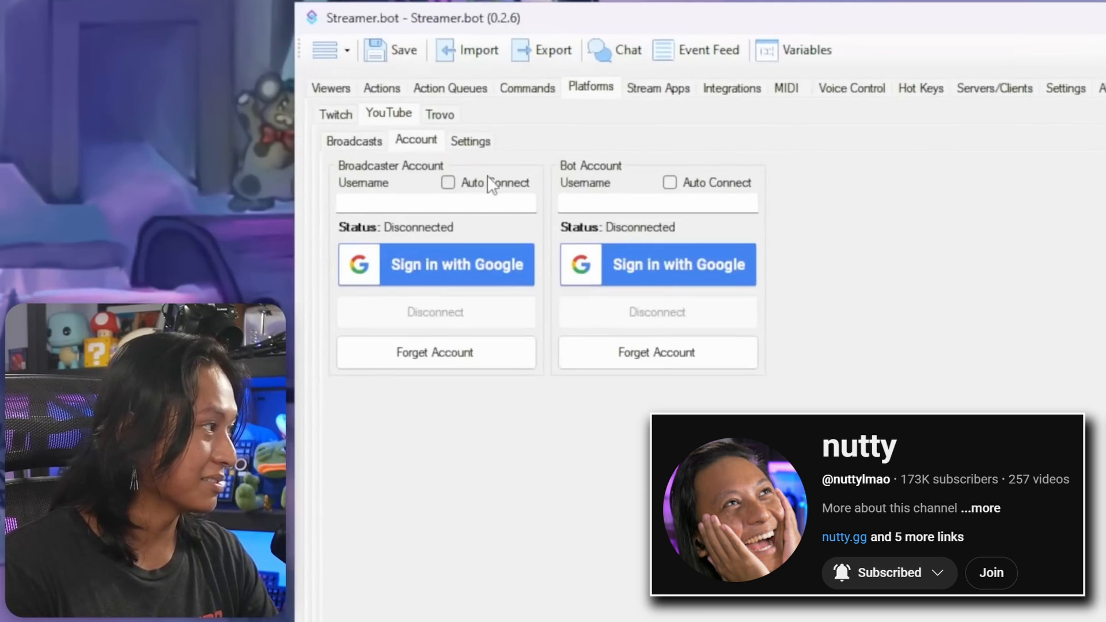
left_click(448, 183)
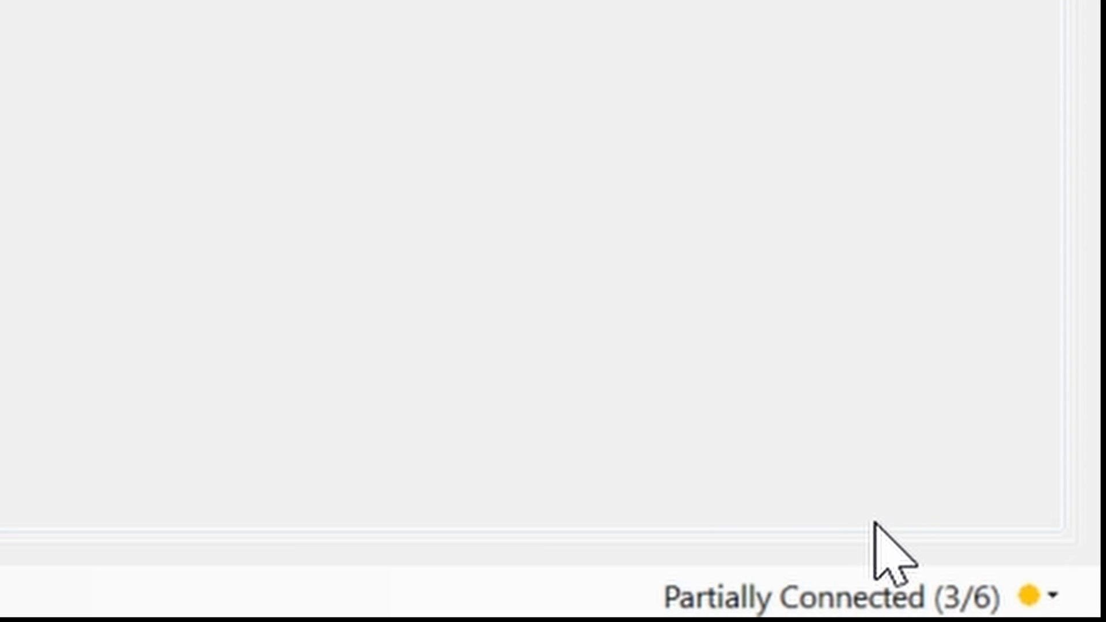
Check the list of Streamer.bot connections and show the options of the OBS connection entry in Stream Apps
left_click(1020, 609)
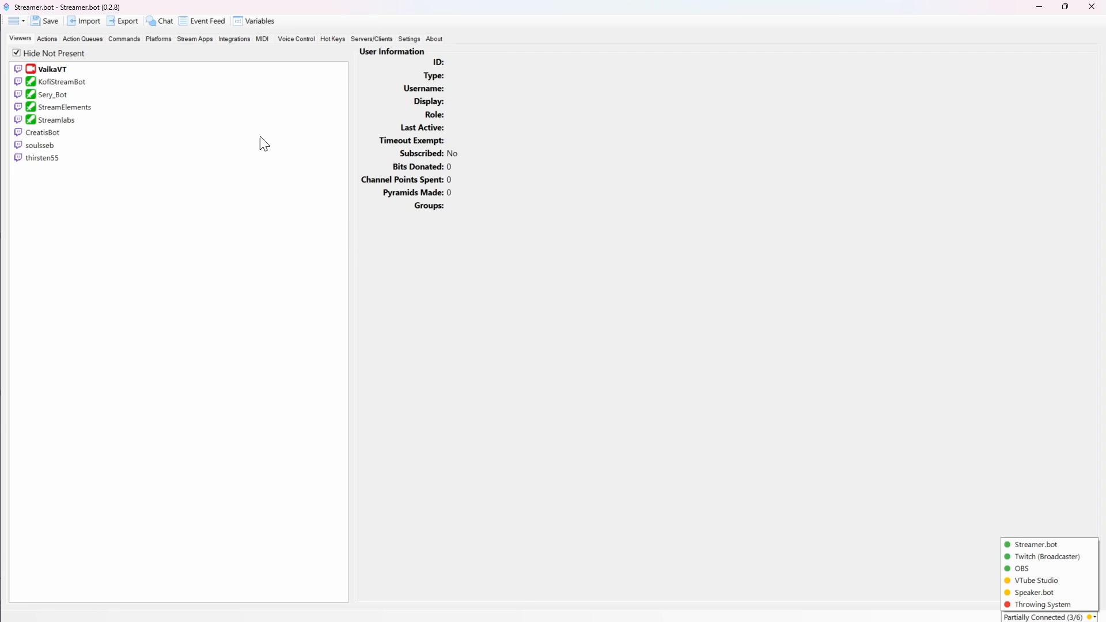
left_click(196, 39)
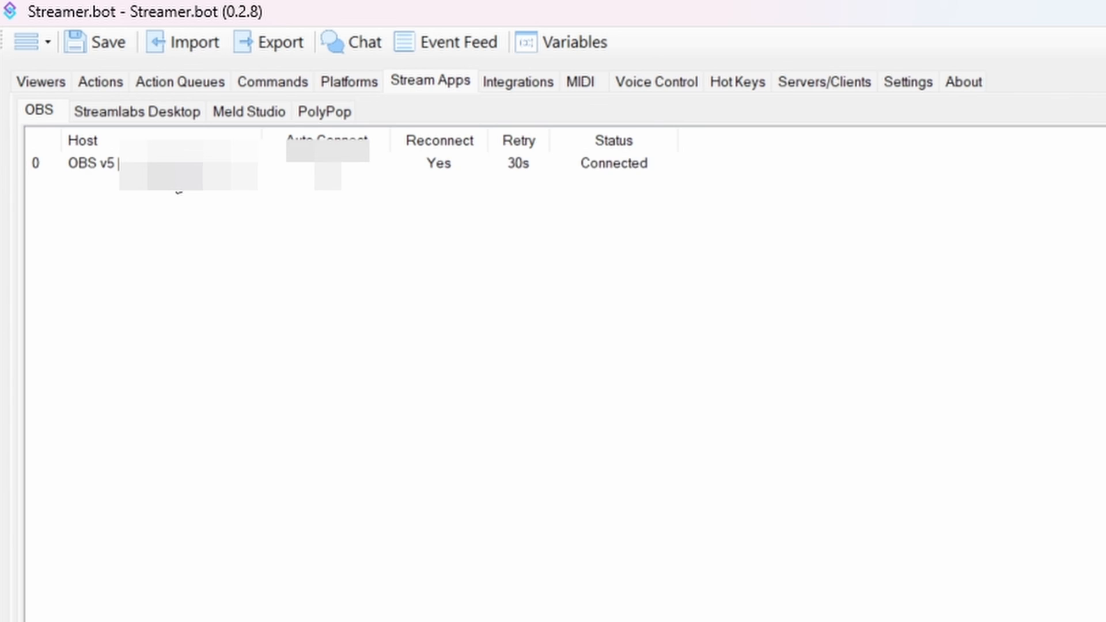
left_click(167, 163)
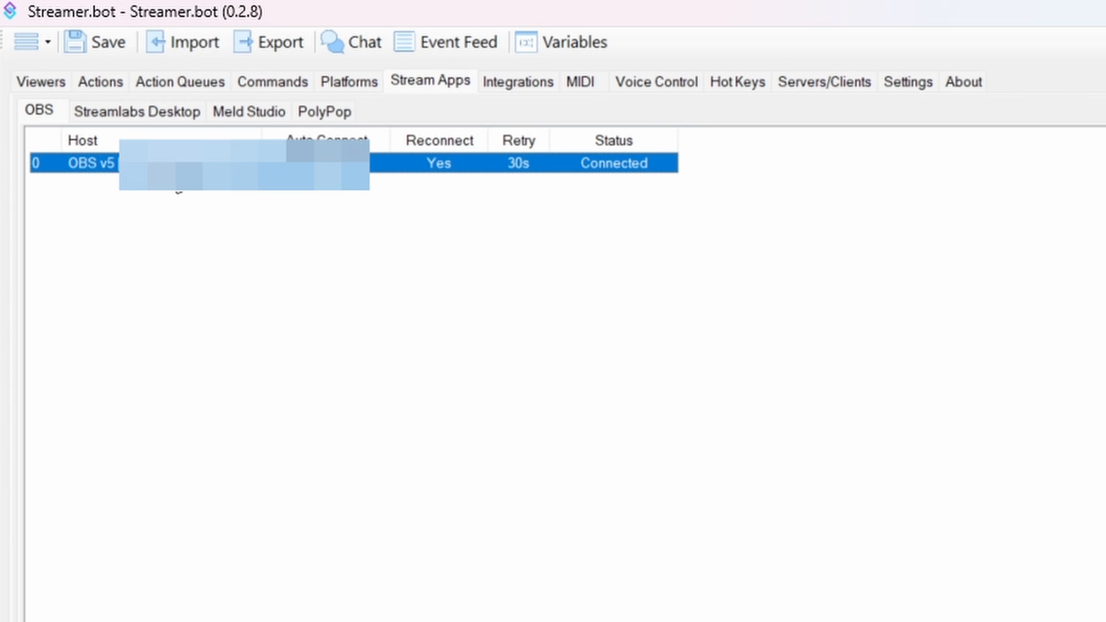
right_click(167, 164)
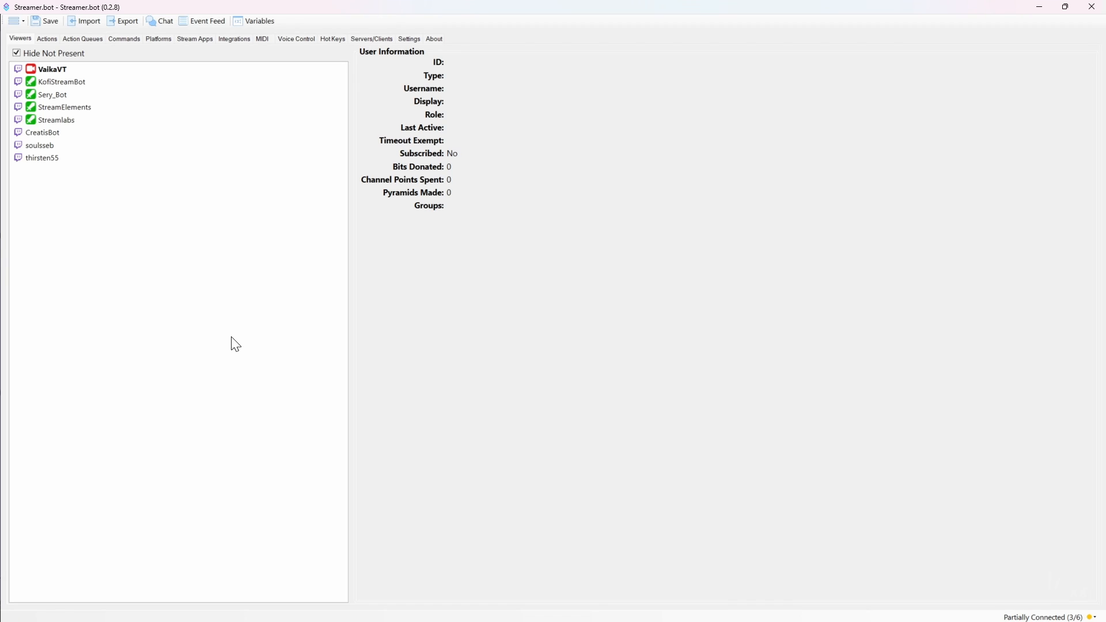
Add an enabled Streamer.bot action named AUTO CLIP in a new group called TUTORIAL, using the Default queue
left_click(47, 39)
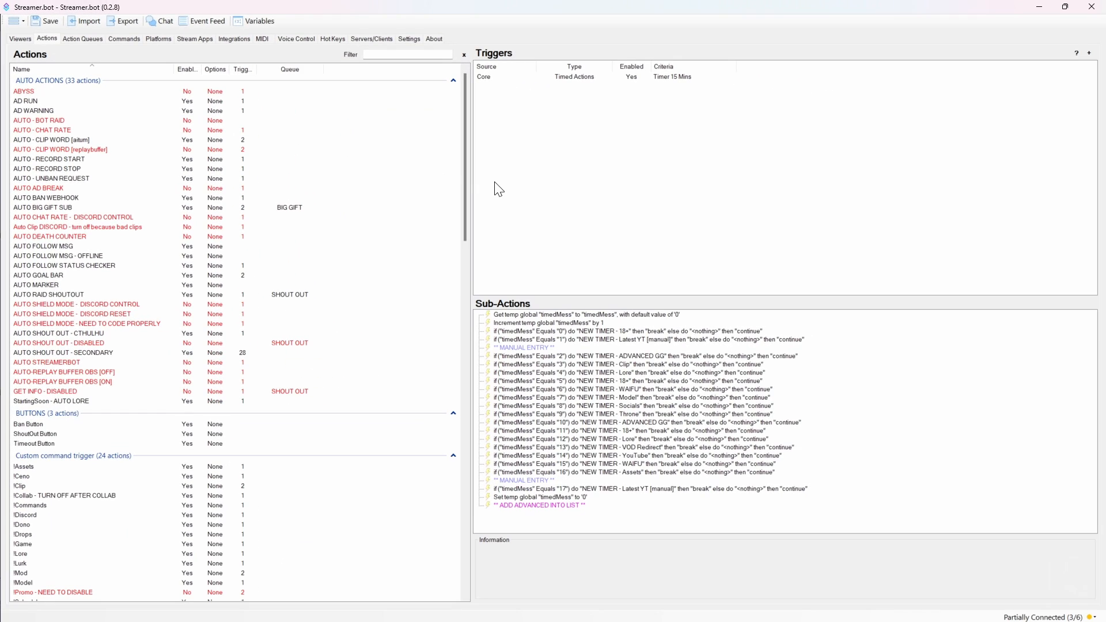
left_click_drag(1096, 363, 1097, 371)
mouse_move(466, 160)
left_mouse_down()
mouse_move(455, 440)
mouse_move(467, 510)
mouse_move(451, 143)
left_mouse_up()
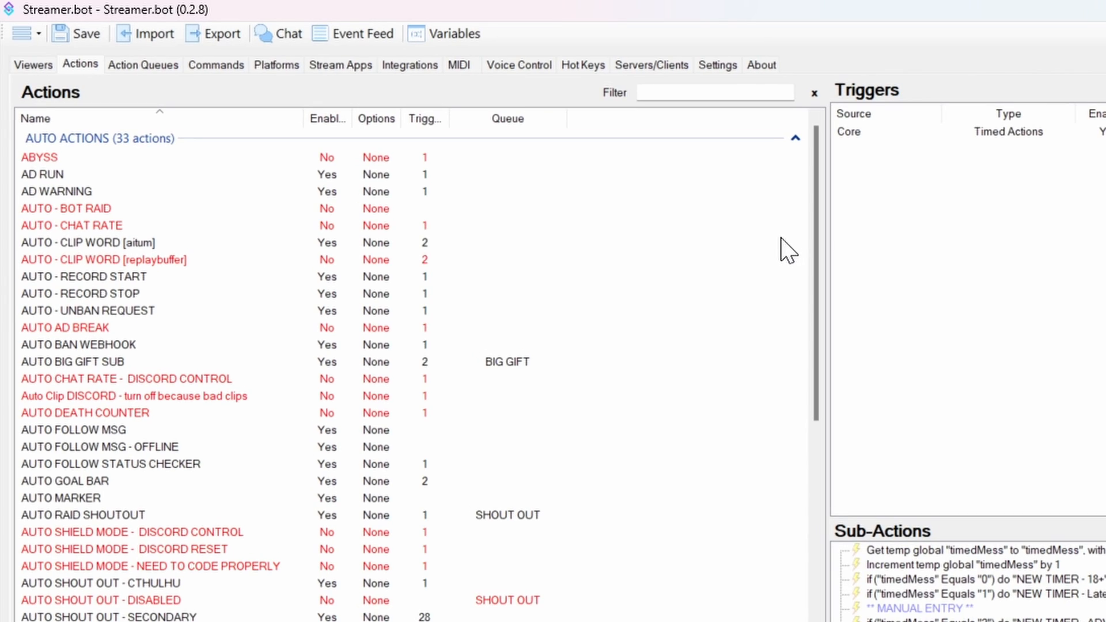
right_click(498, 209)
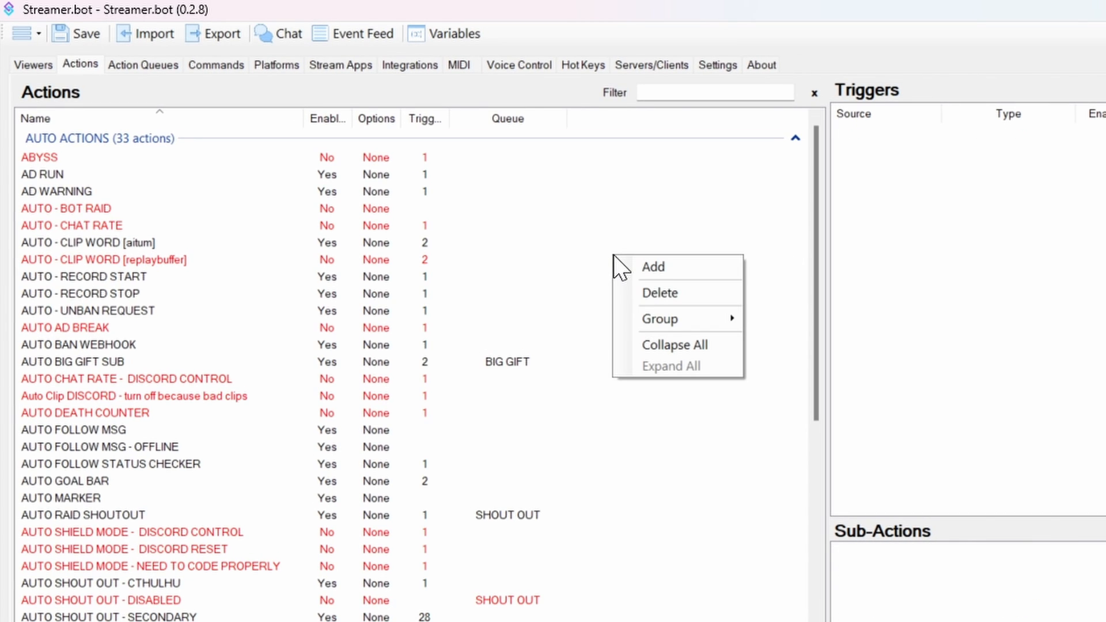
left_click(638, 272)
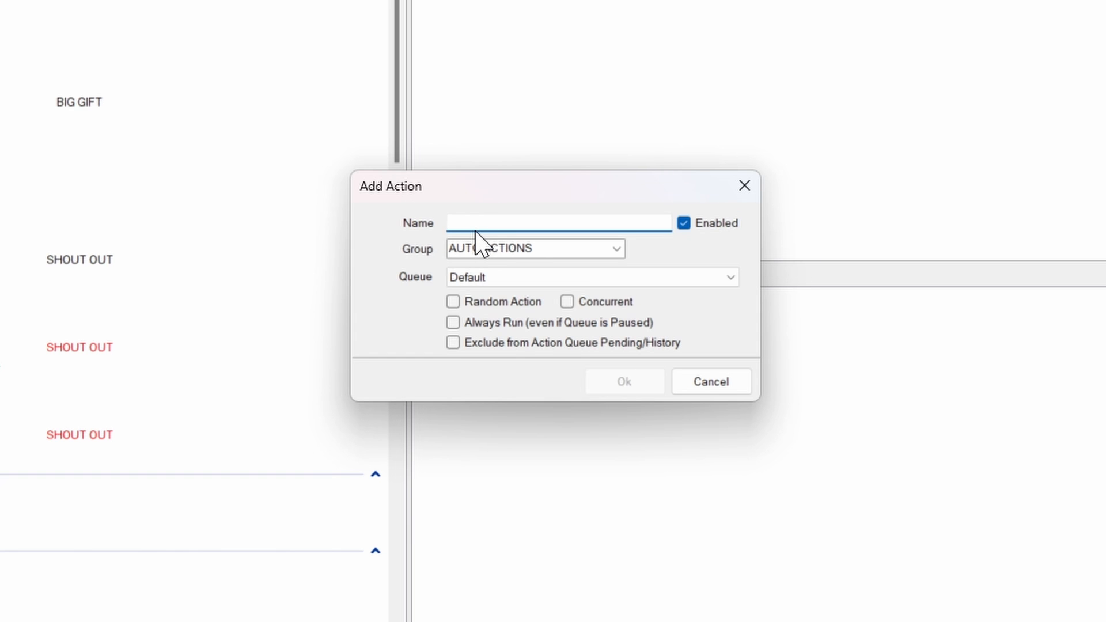
type("AUTO CLI")
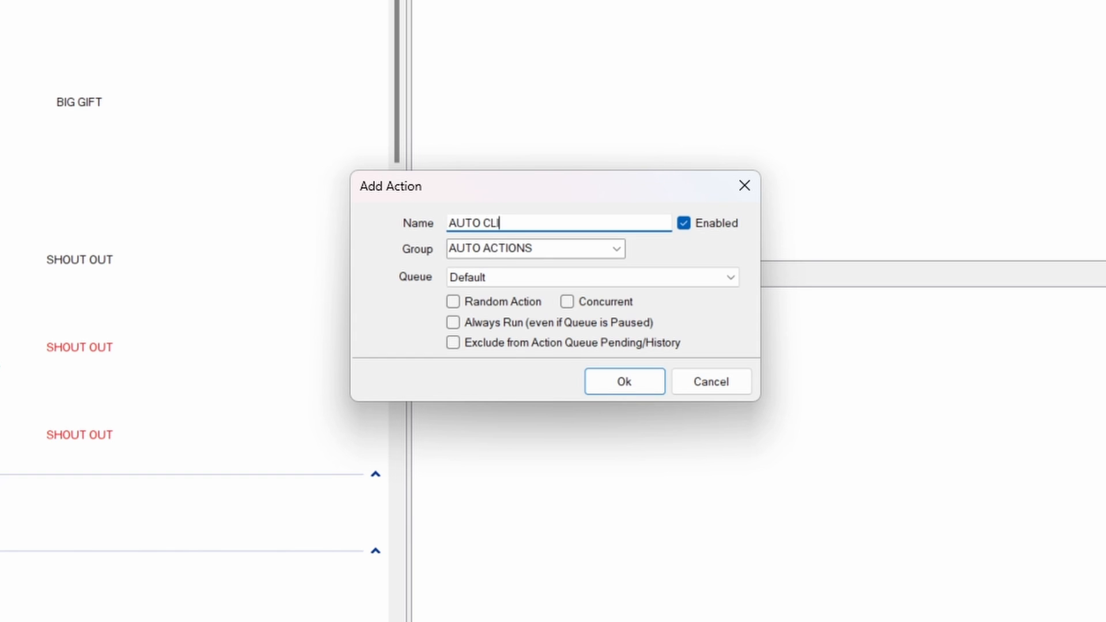
type("P")
left_click(508, 248)
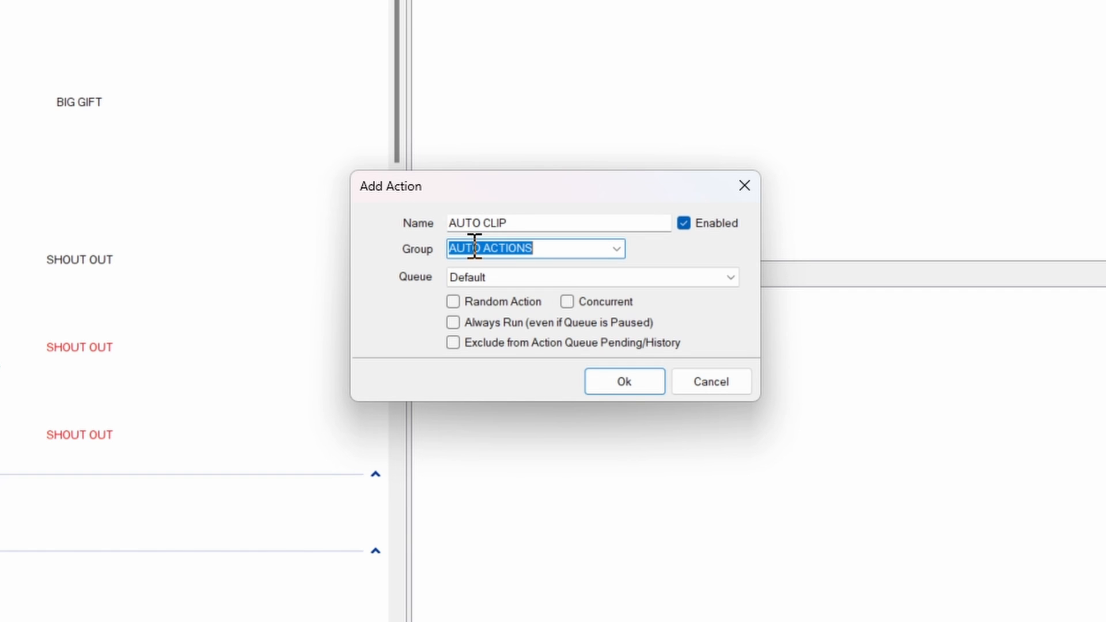
type("TU")
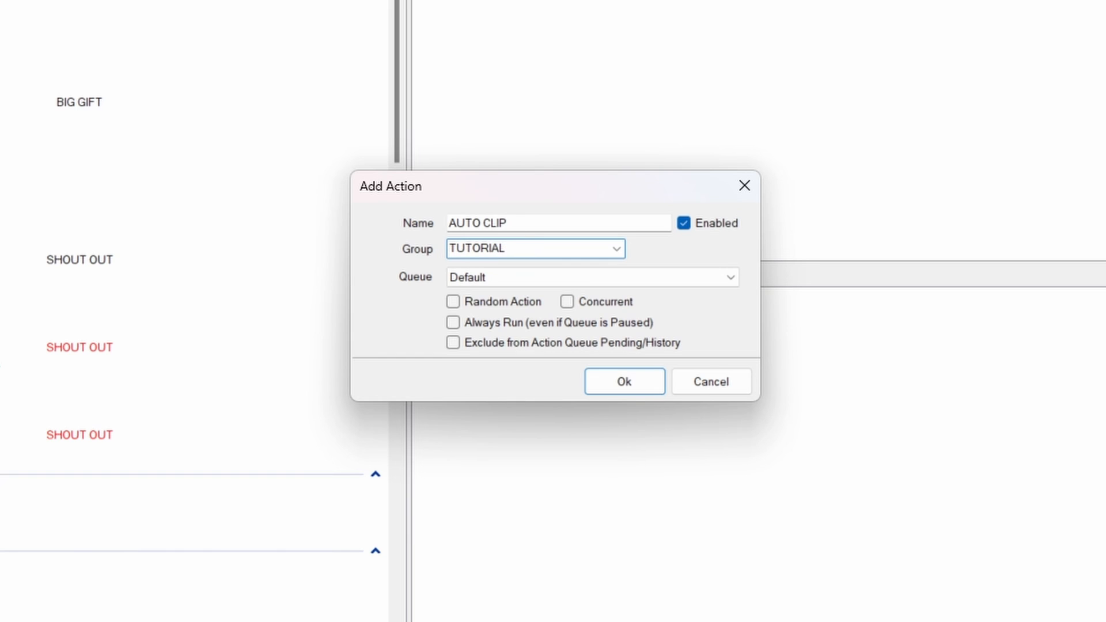
type("TORIAL")
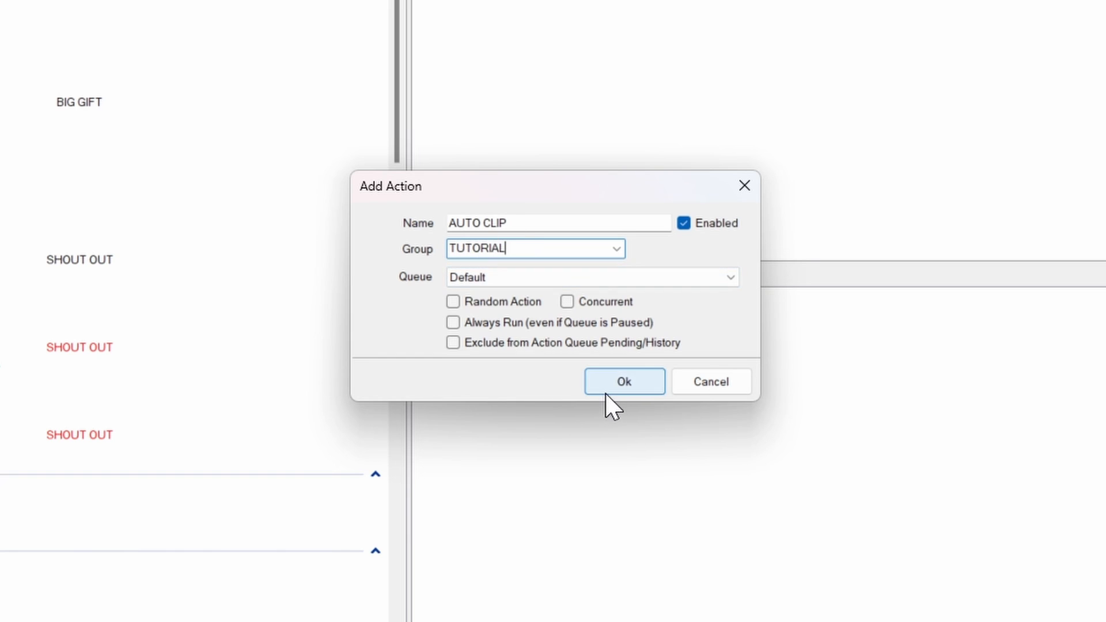
left_click(608, 388)
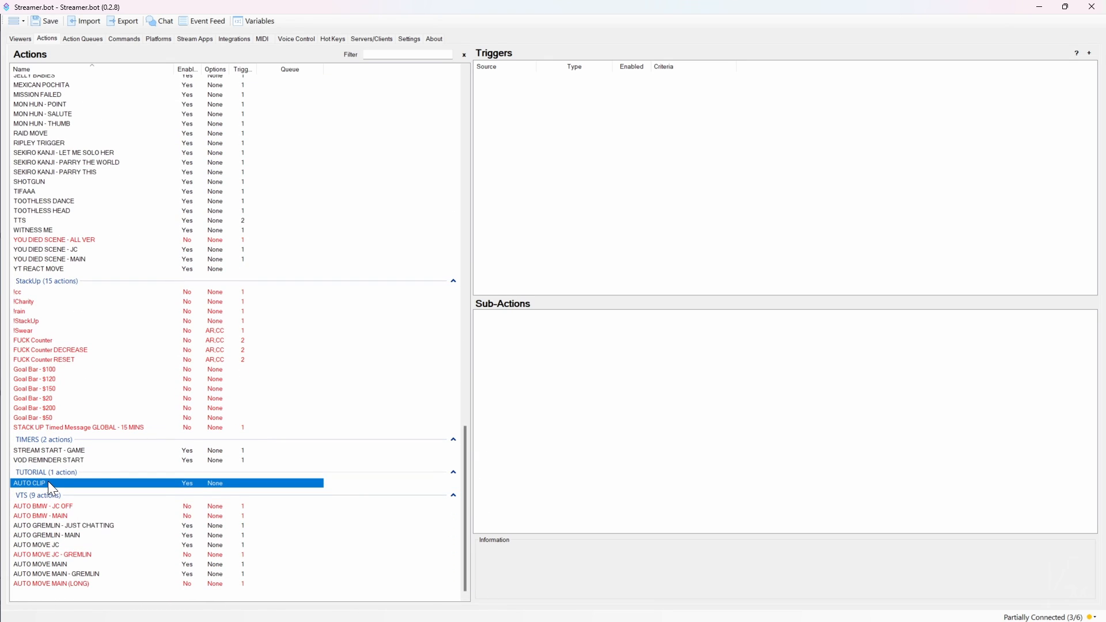
Browse the sub-action categories available for the AUTO CLIP action, including YouTube, Elgato, Integrations and Core
right_click(534, 331)
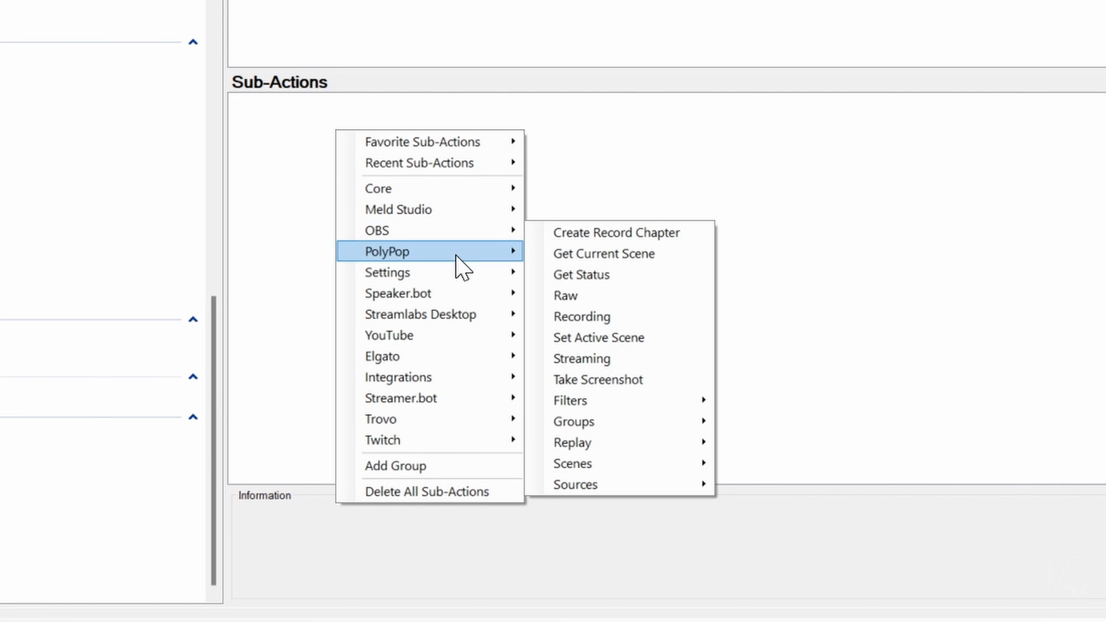
mouse_move(459, 271)
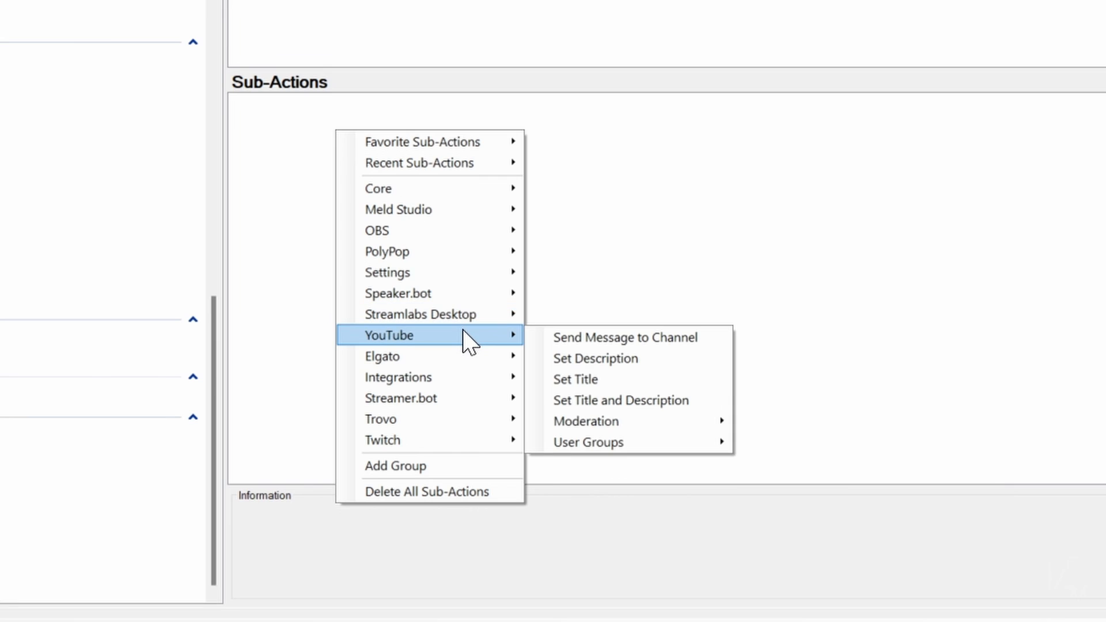
mouse_move(468, 368)
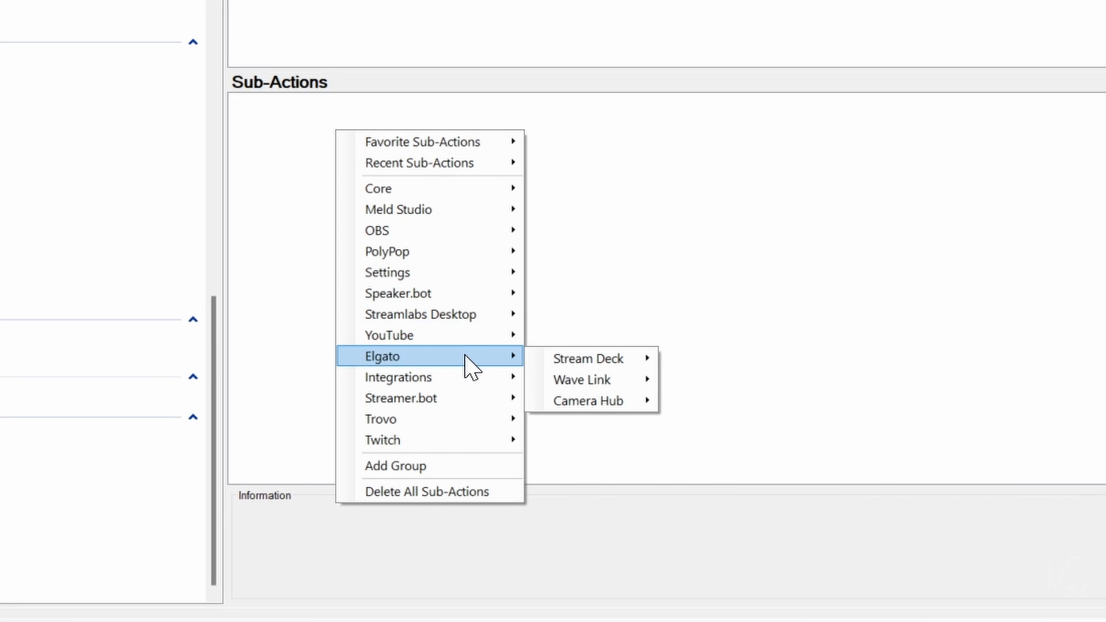
mouse_move(573, 396)
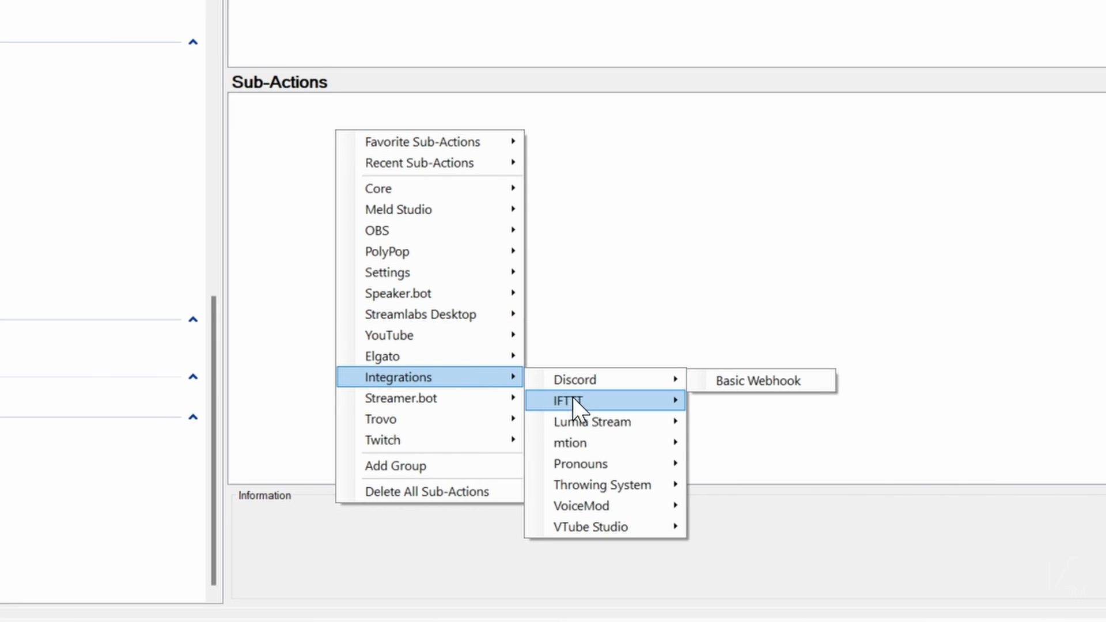
mouse_move(628, 525)
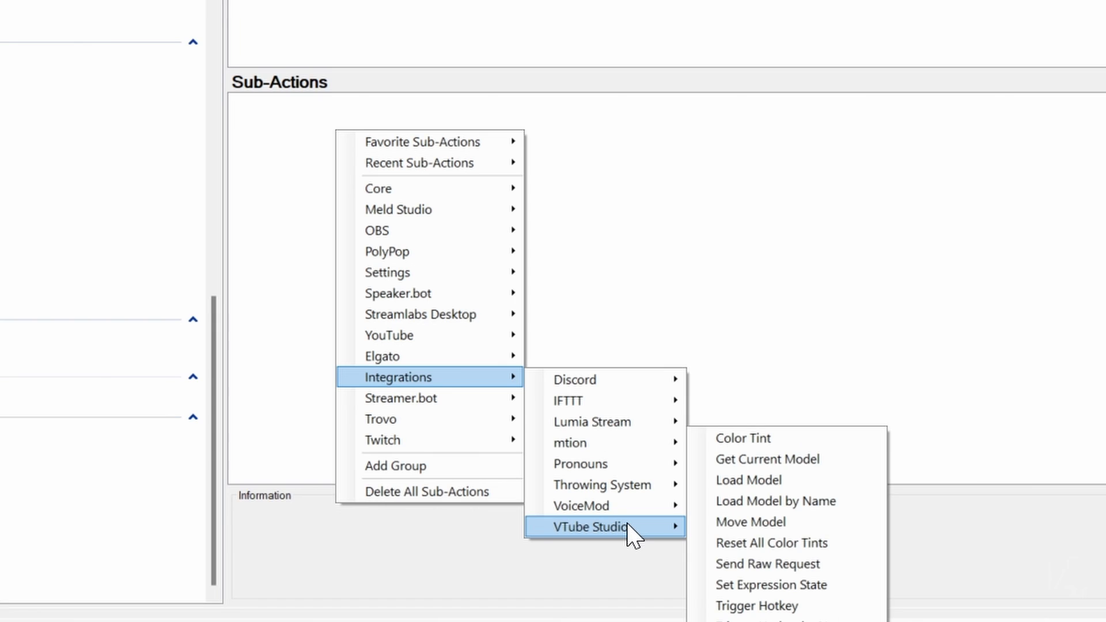
mouse_move(466, 433)
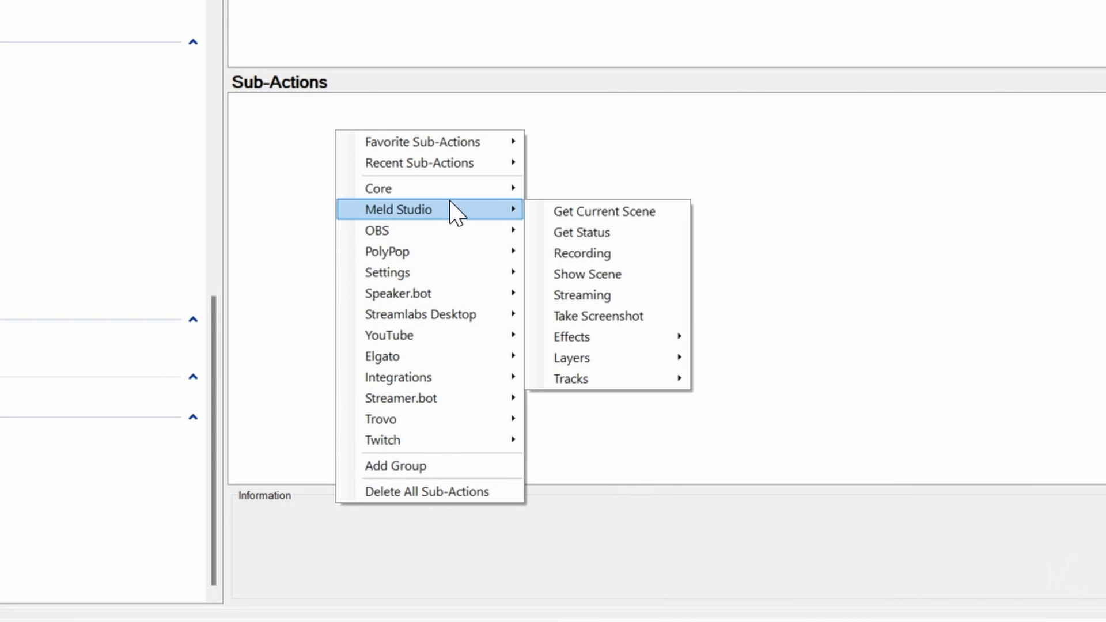
mouse_move(449, 194)
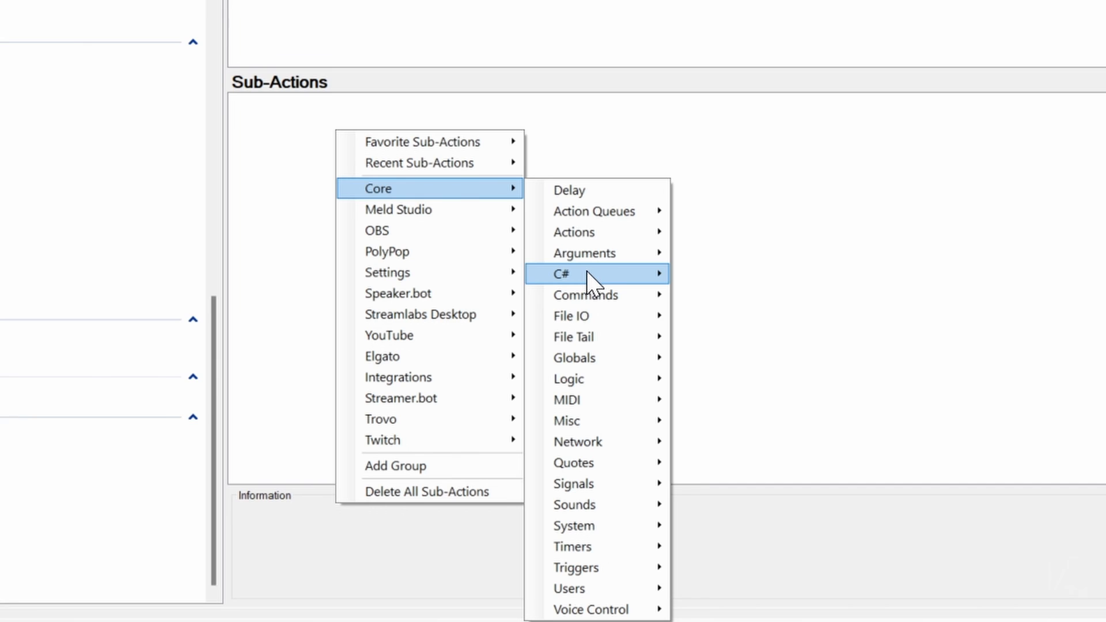
mouse_move(586, 271)
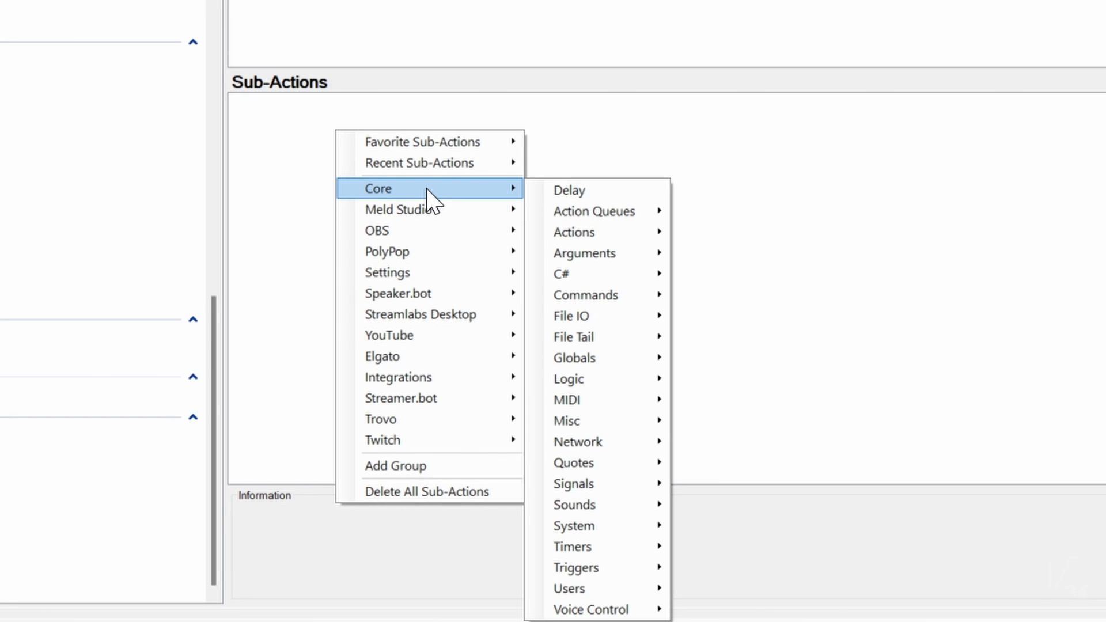
Start an OBS Create Record Chapter sub-action for AUTO CLIP and set its connection to the OBS v5 entry
mouse_move(426, 229)
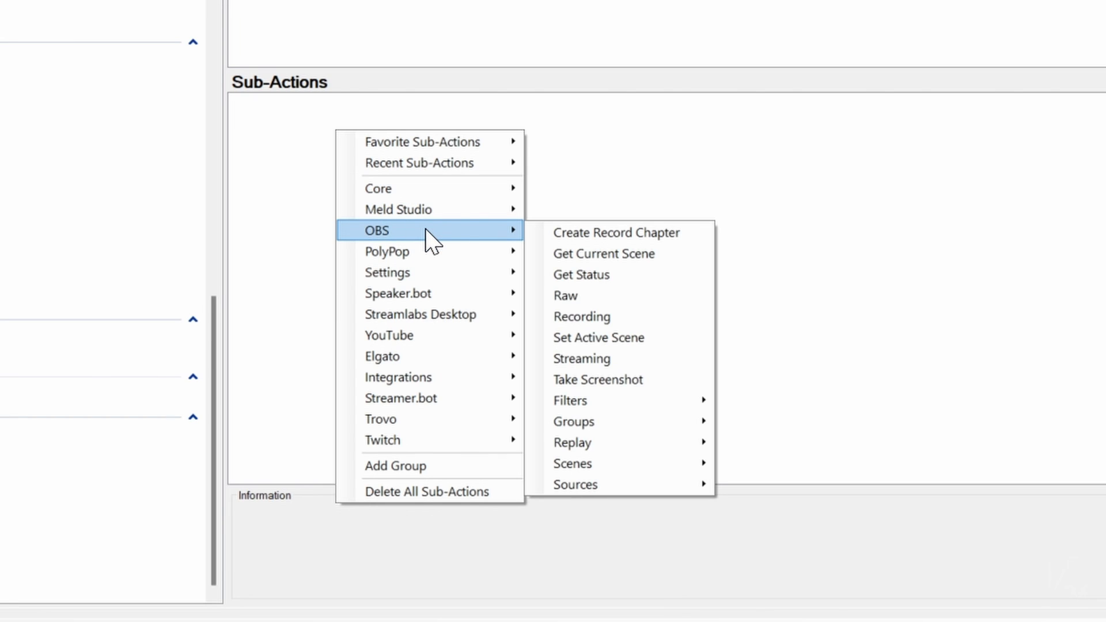
left_click(632, 234)
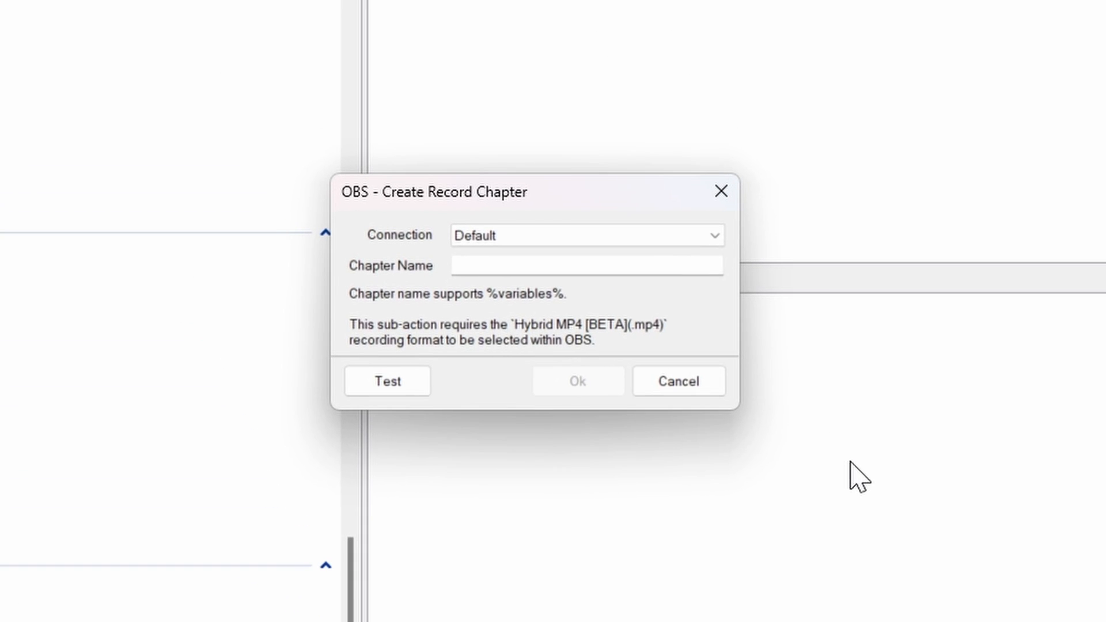
left_click(697, 241)
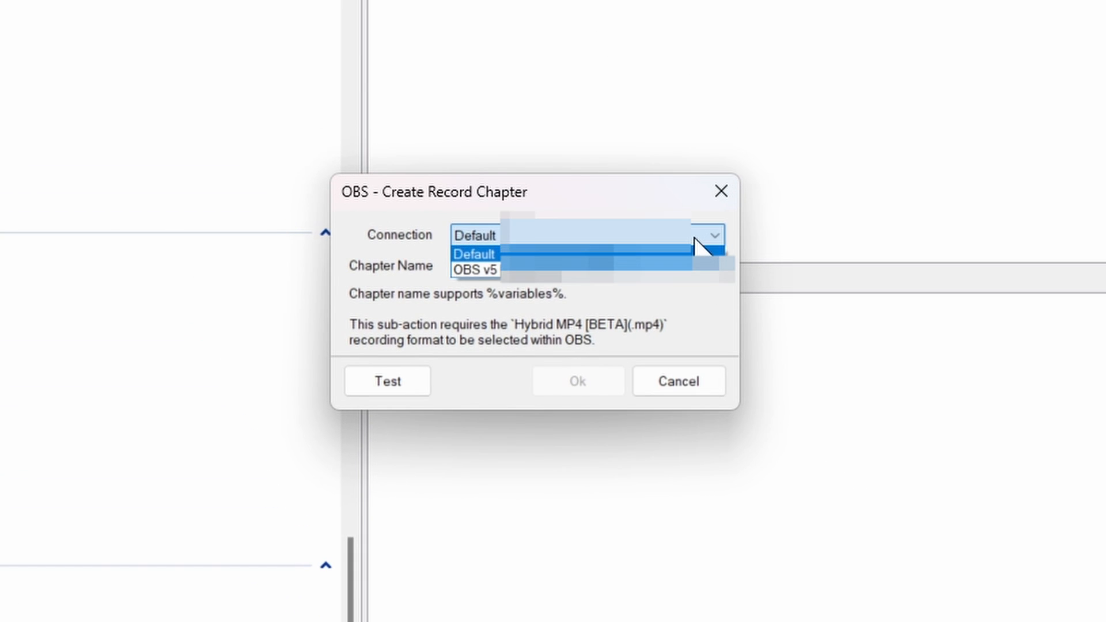
left_click(699, 275)
left_click(630, 266)
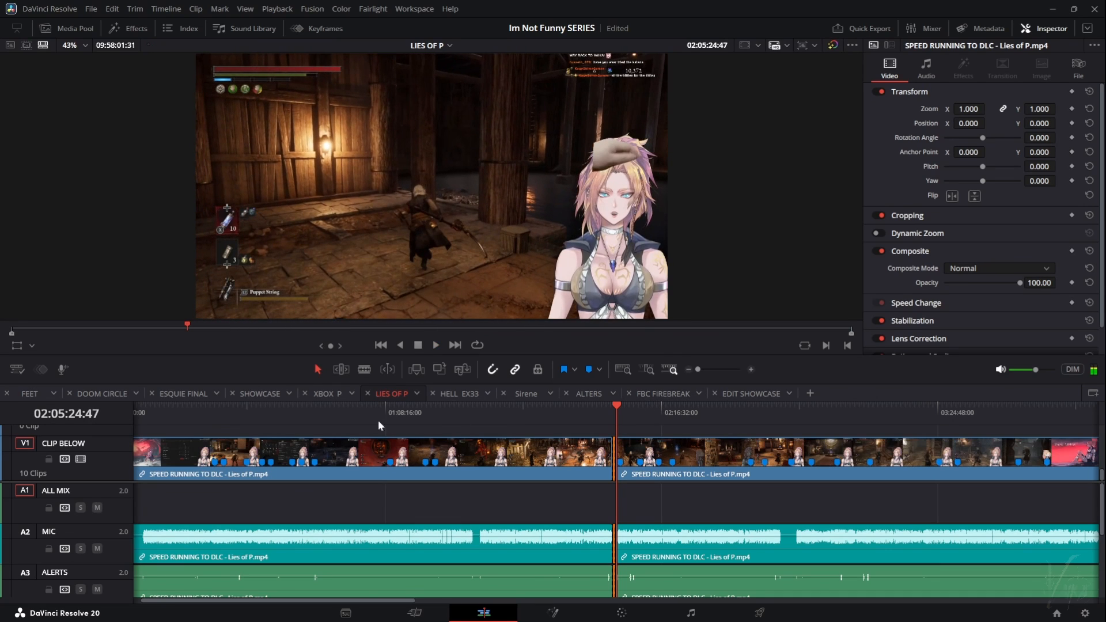
Switch to DaVinci Resolve, split the Lies of P recording at the two neighbouring markers from about 26:05, and select the section between them
left_click_drag(291, 408, 215, 415)
left_click_drag(702, 367, 714, 368)
key("b")
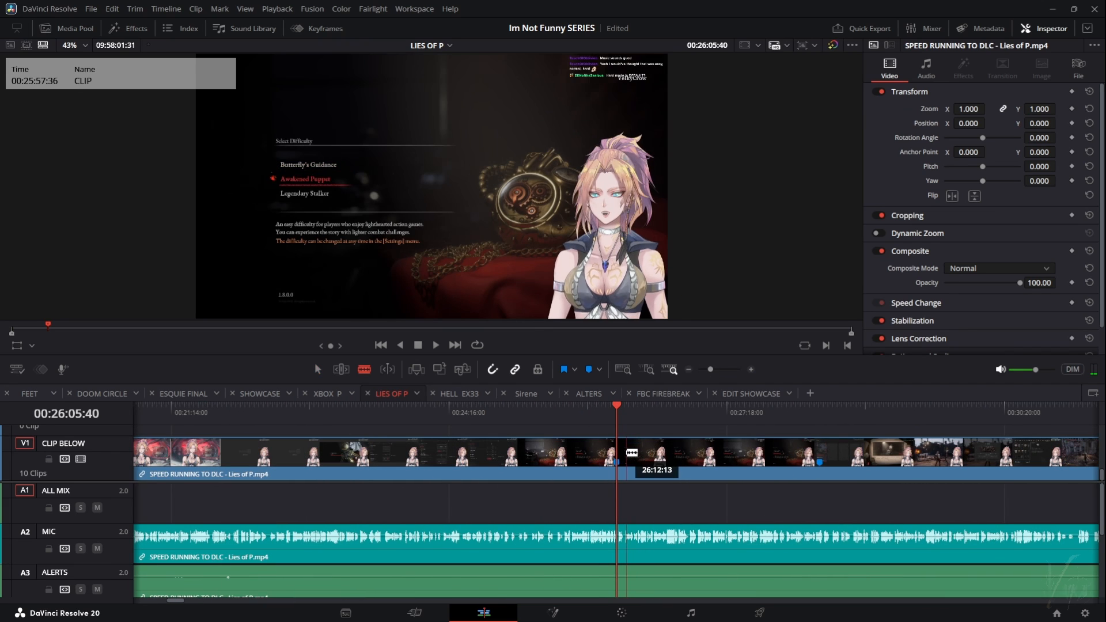
left_click(617, 455)
left_click(819, 455)
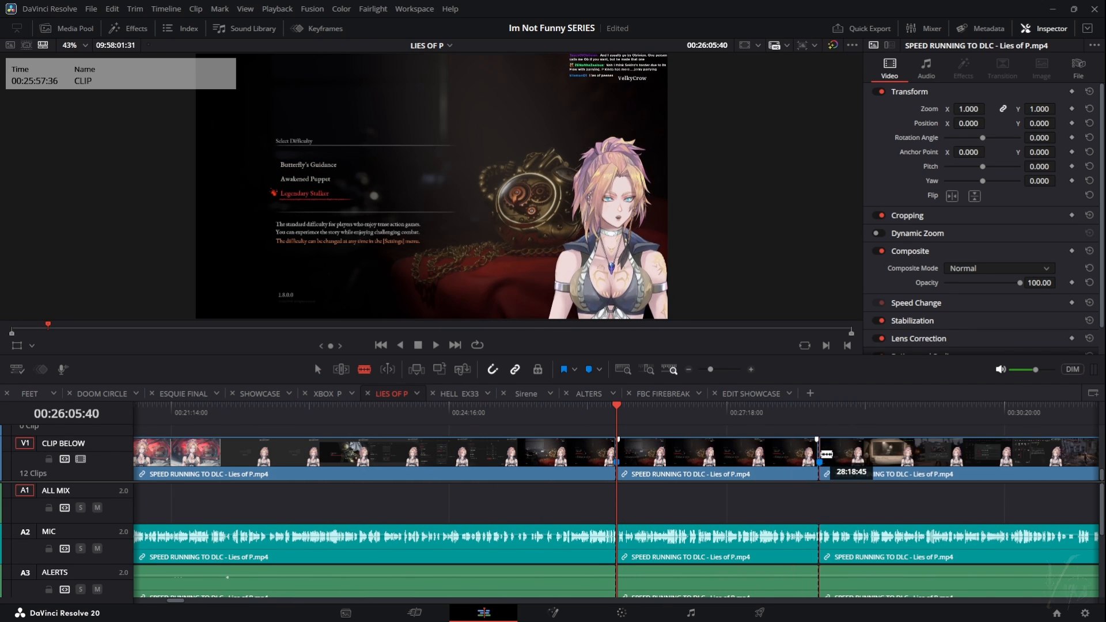
key("a")
left_click(772, 455)
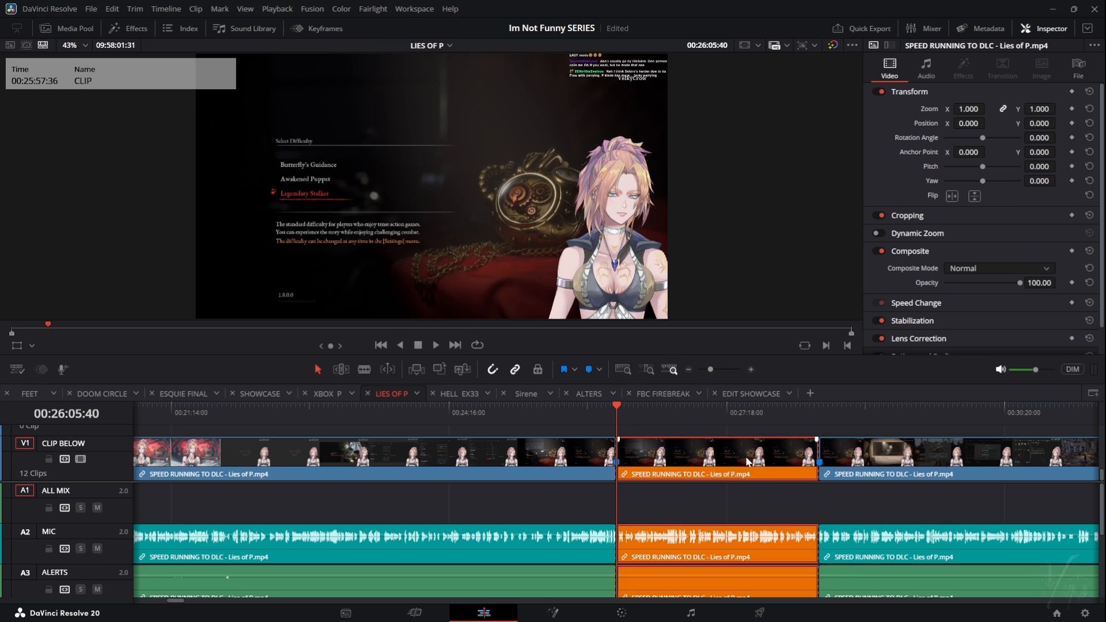
key("space")
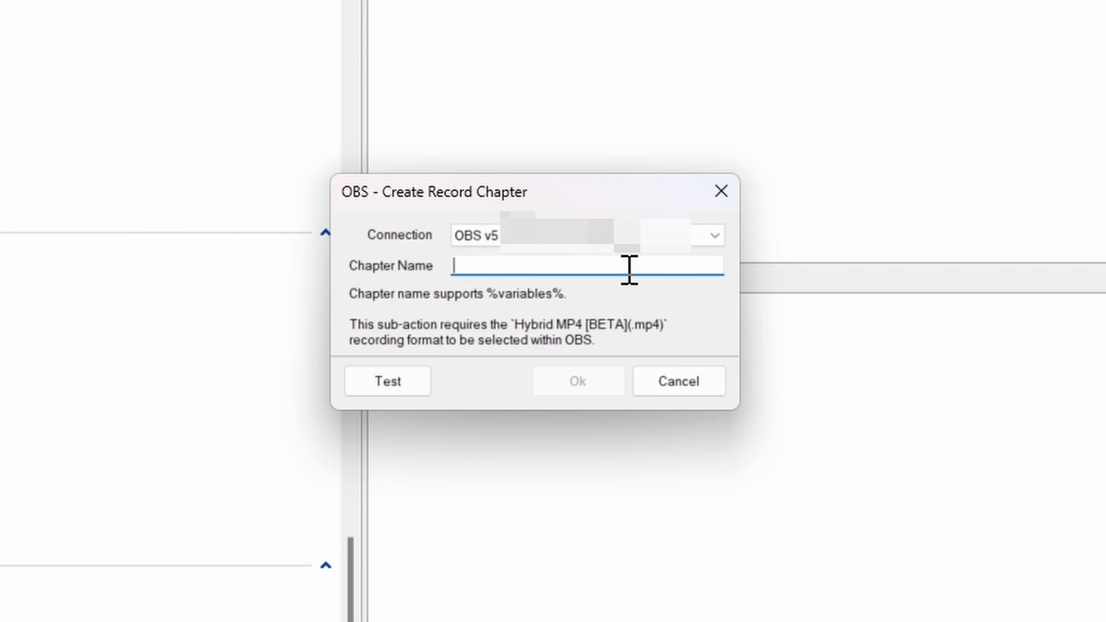
Switch back to Streamer.bot, set the record chapter name to CLIP, and add the sub-action
type("CLIP")
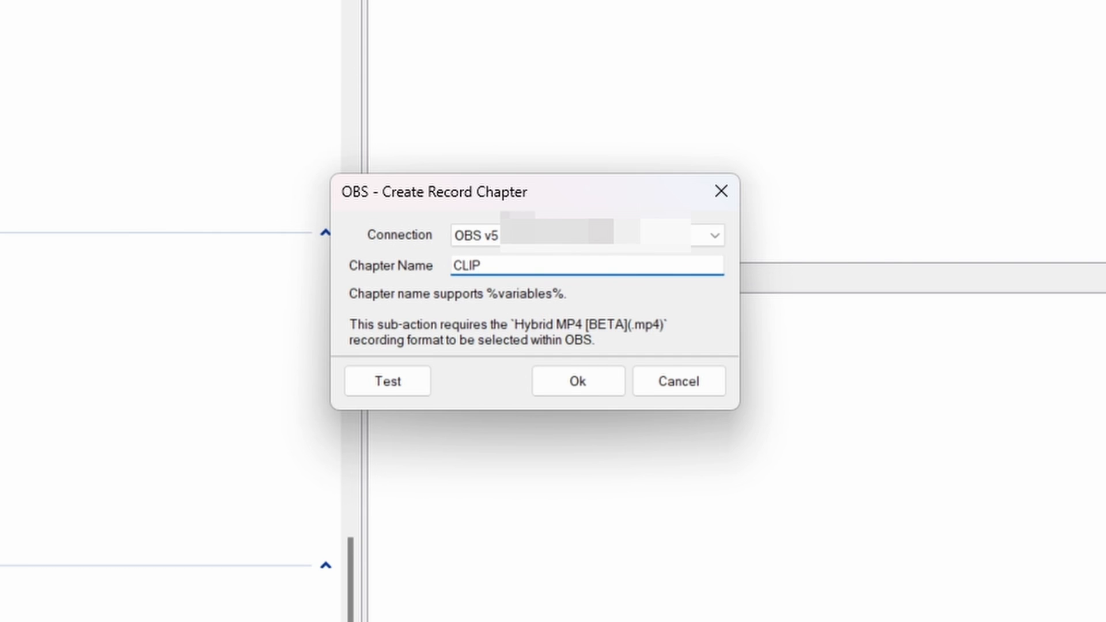
left_click(574, 383)
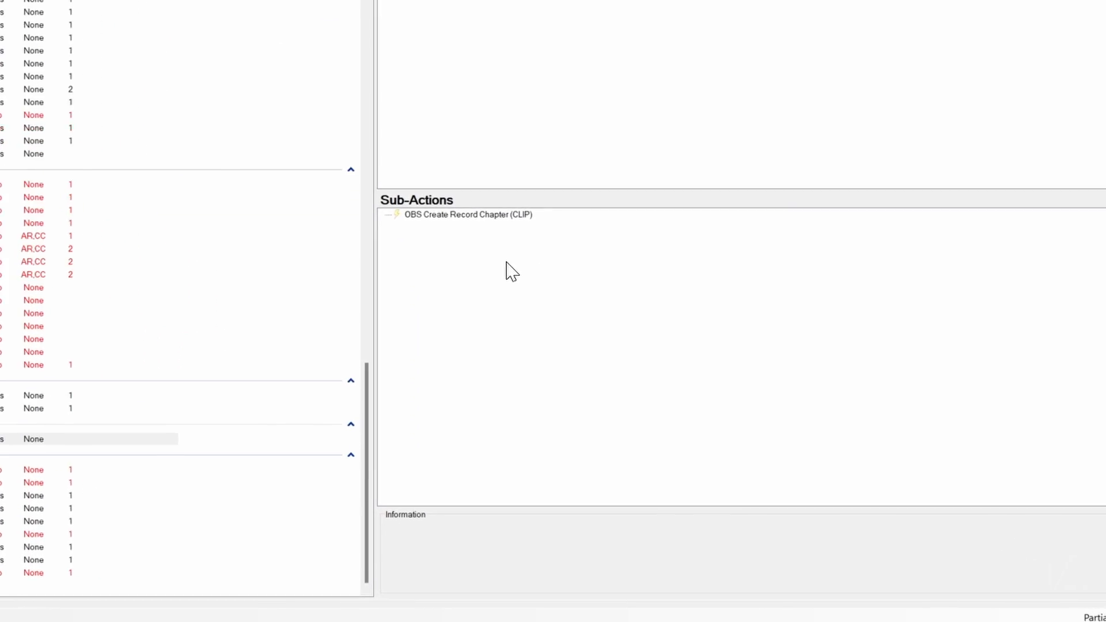
Add a Twitch channel Create Stream Marker sub-action with the description CLIP
right_click(489, 252)
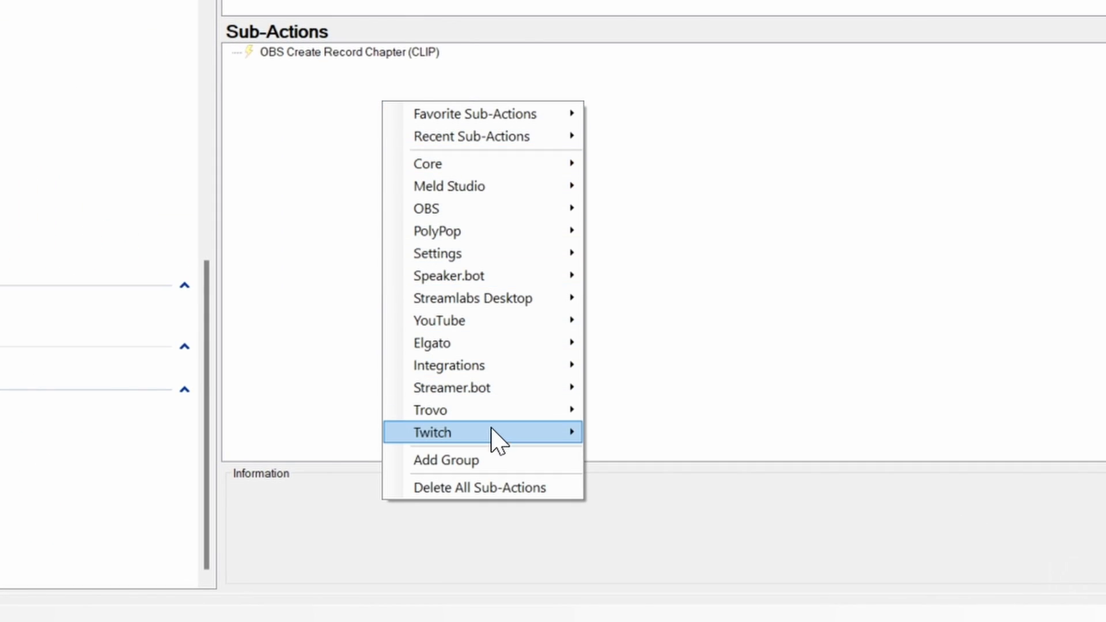
mouse_move(511, 445)
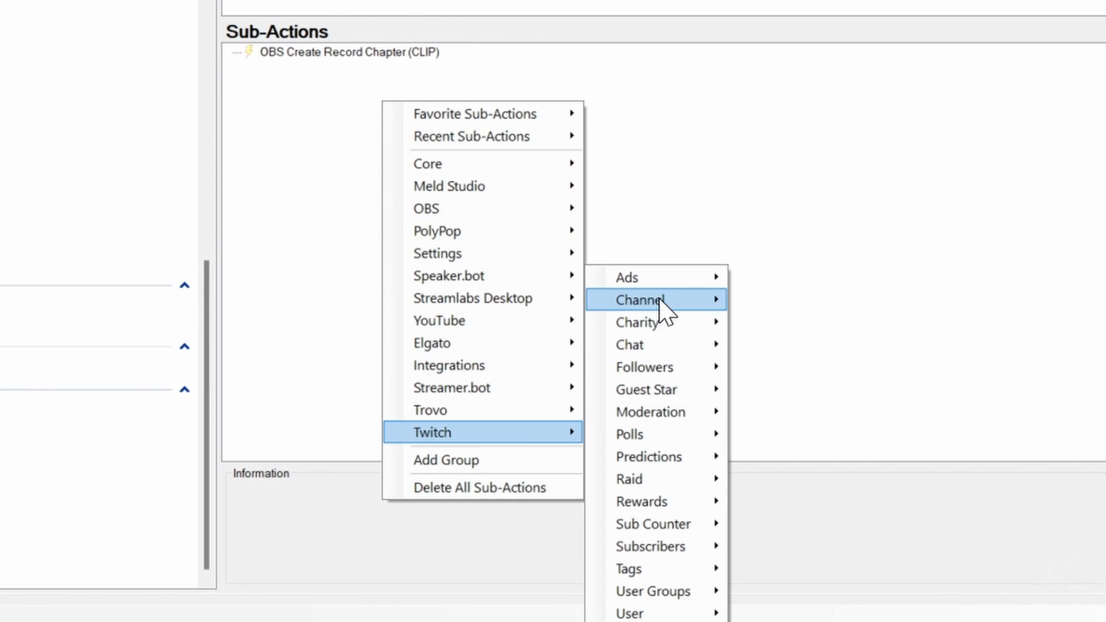
mouse_move(660, 302)
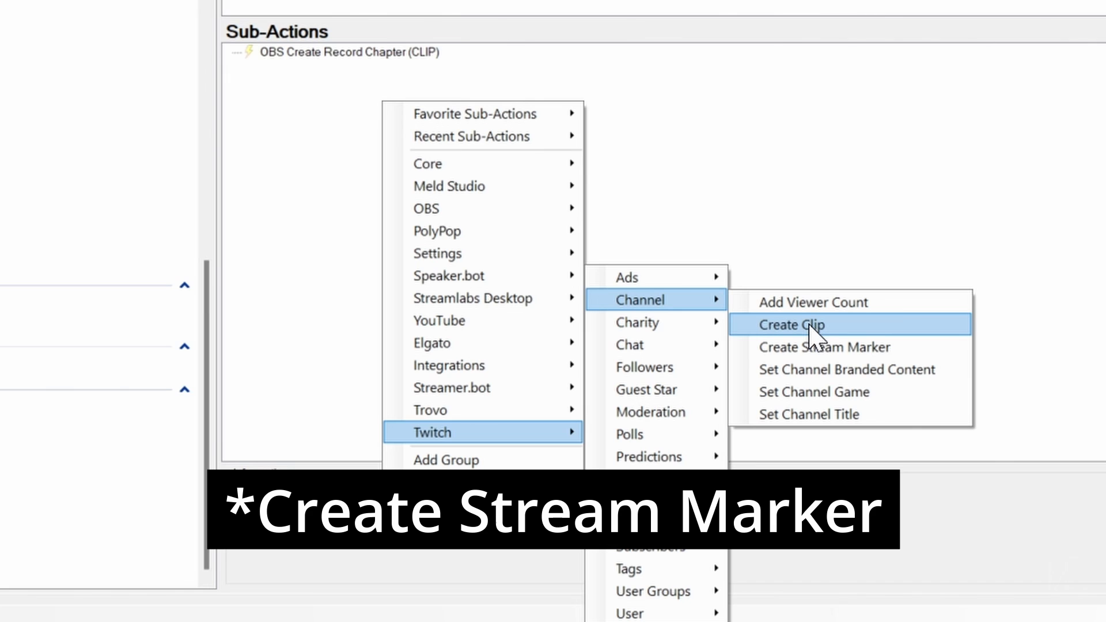
left_click(818, 346)
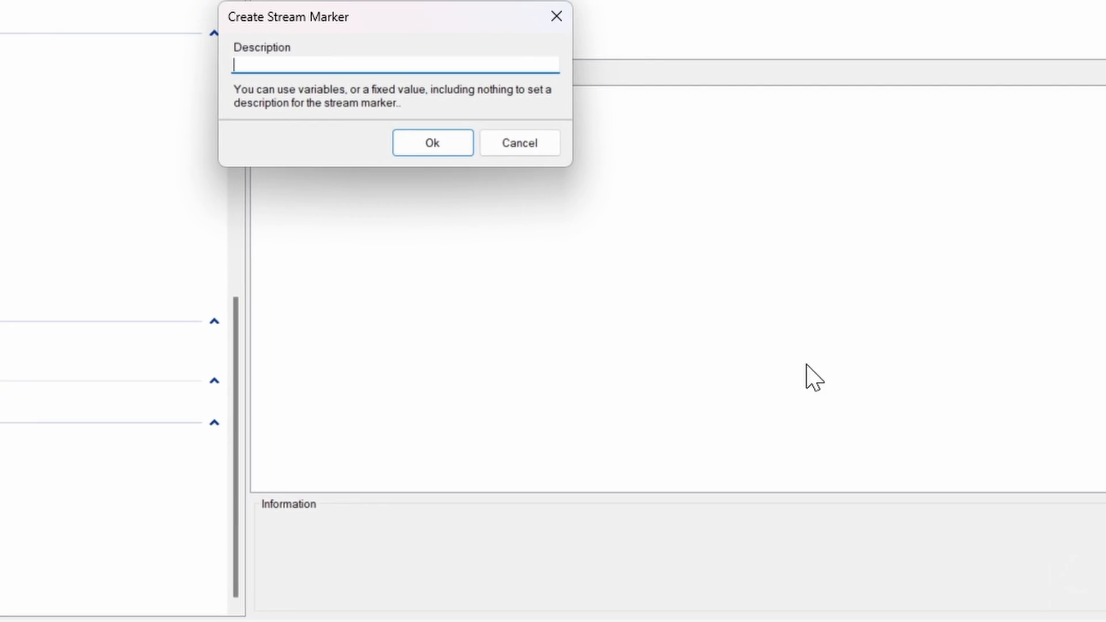
type("CLIP")
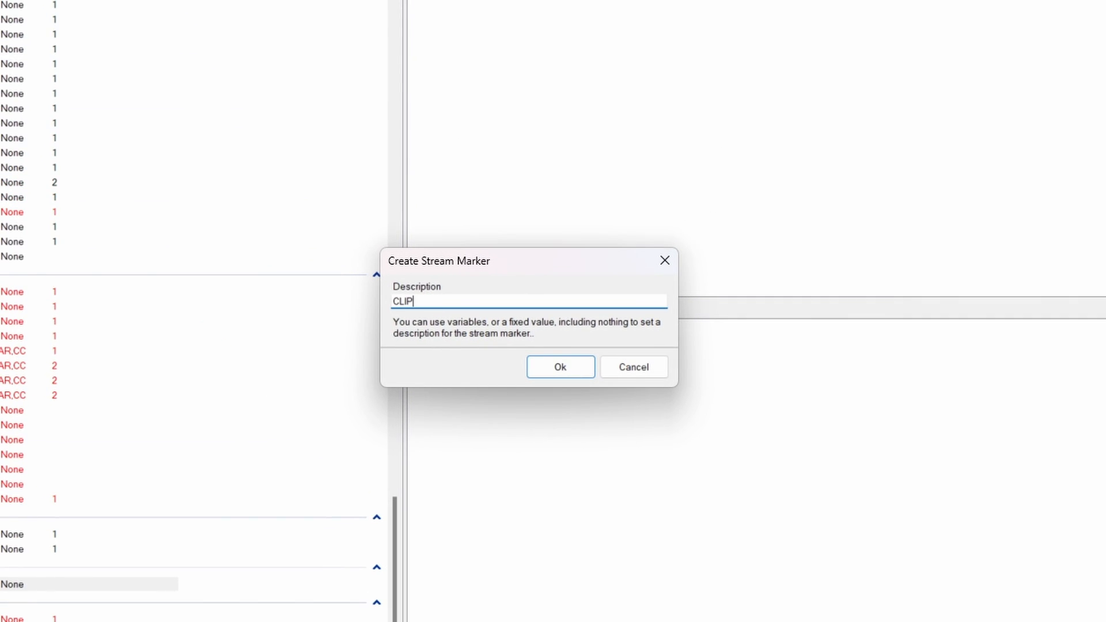
left_click(546, 373)
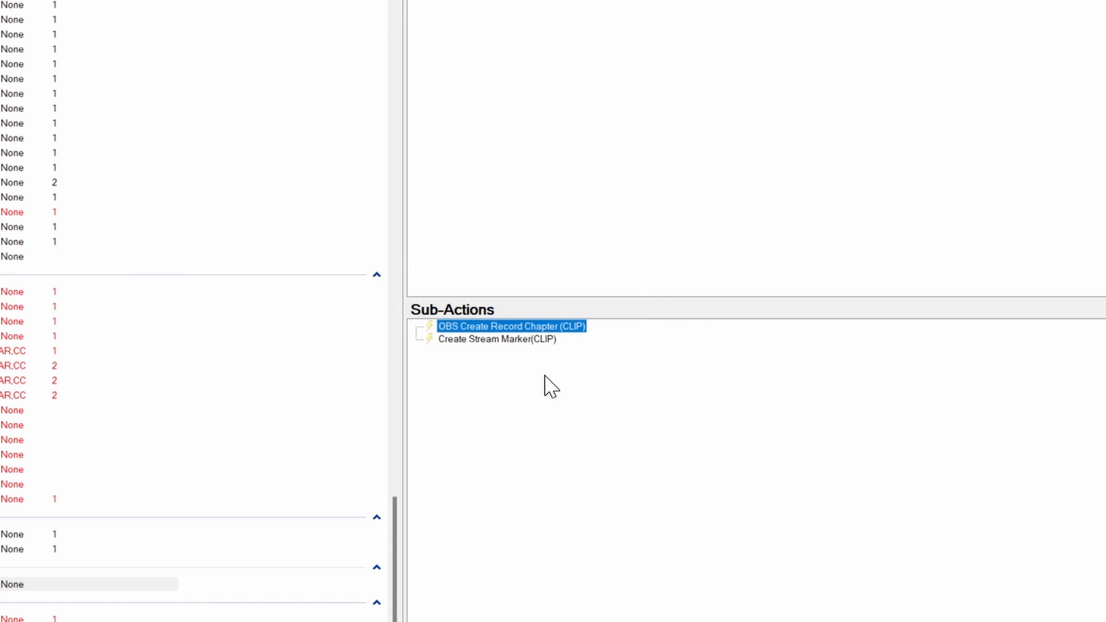
Set up a Keyboard Press sub-action for AUTO CLIP with the key F4 and the Shift modifier
right_click(493, 372)
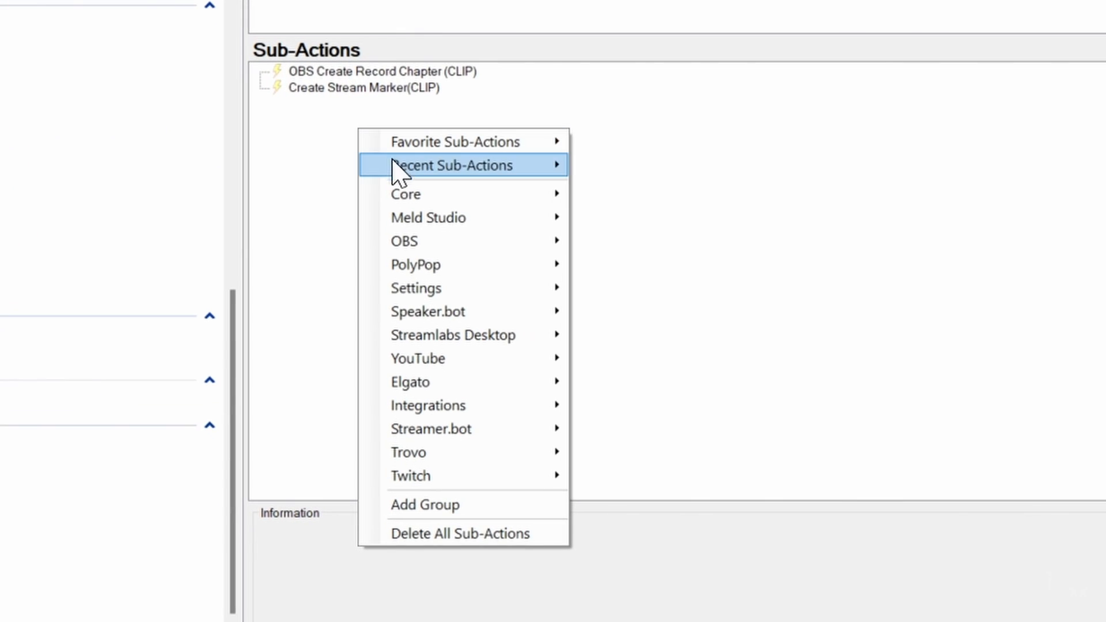
mouse_move(433, 202)
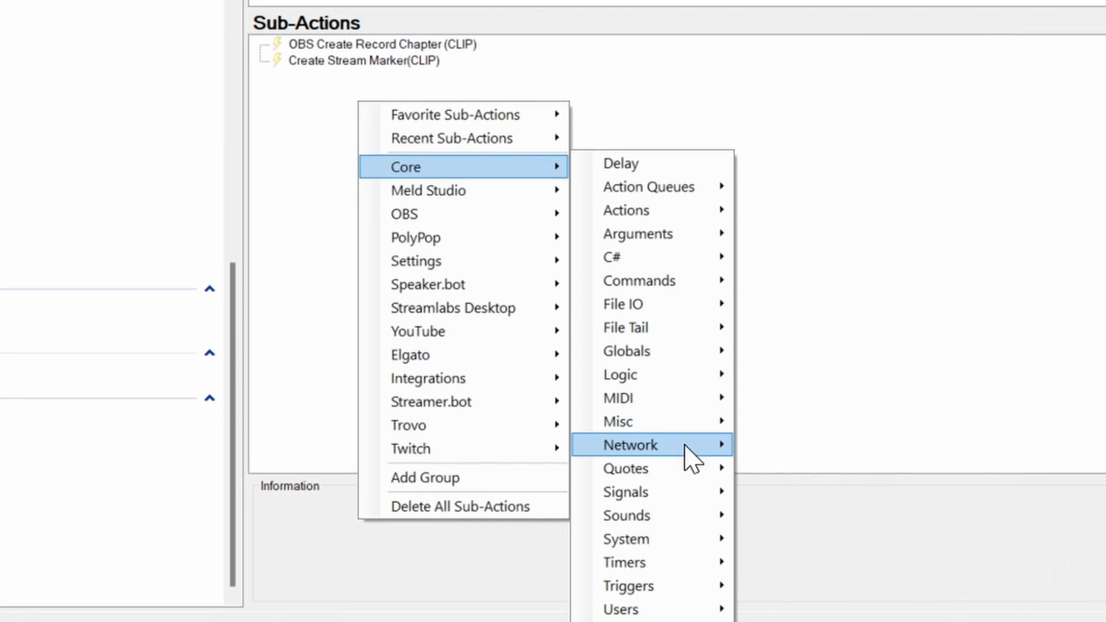
mouse_move(688, 518)
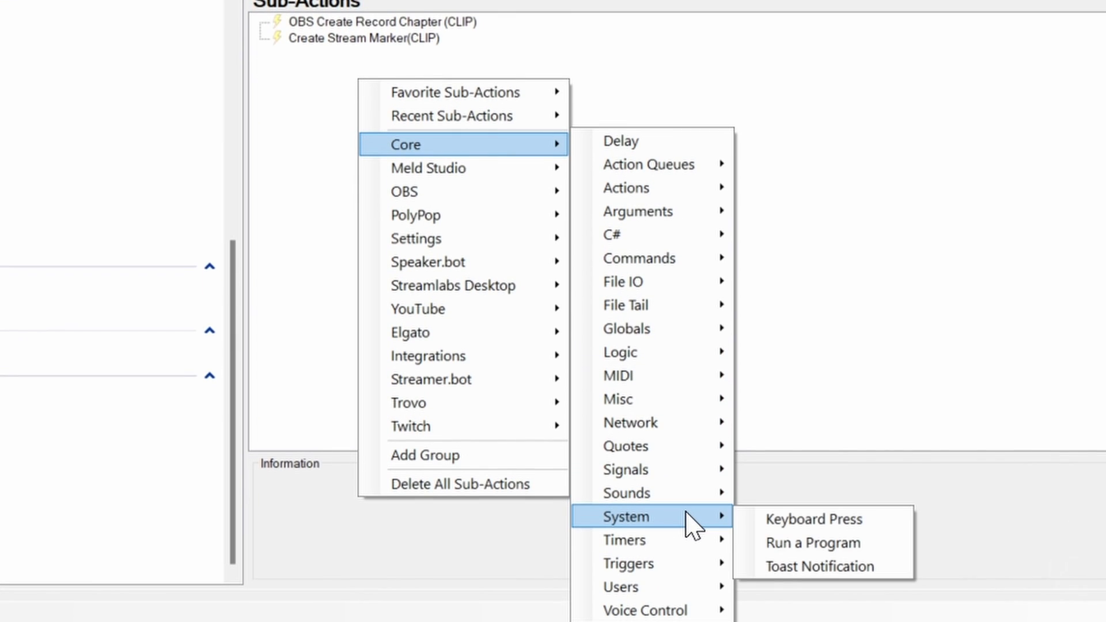
left_click(793, 525)
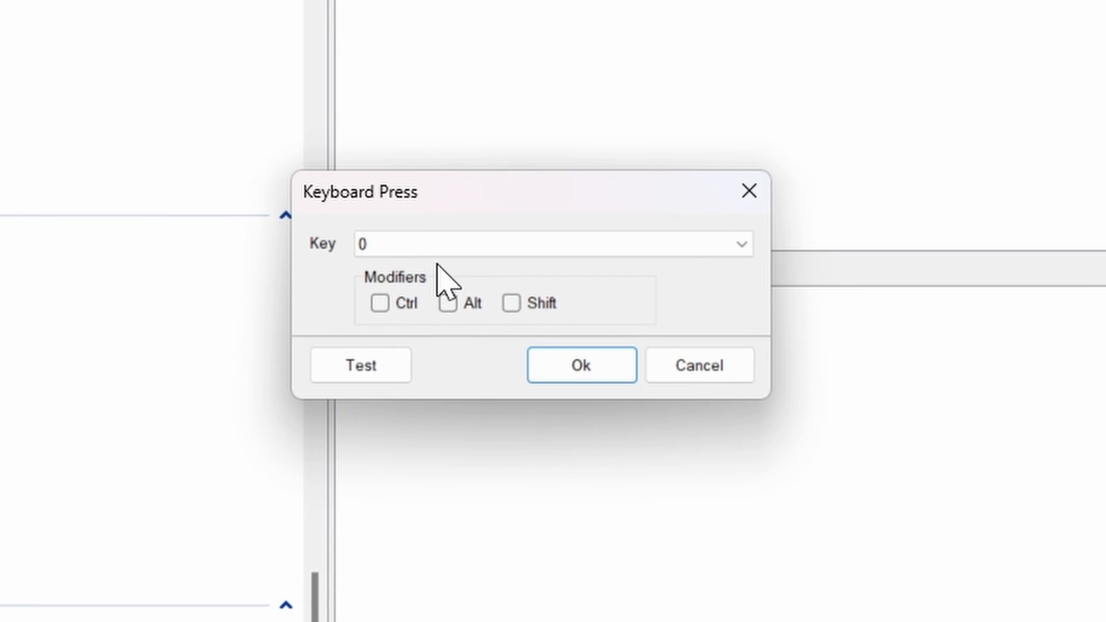
left_click(407, 244)
scroll(501, 511, "down", 15)
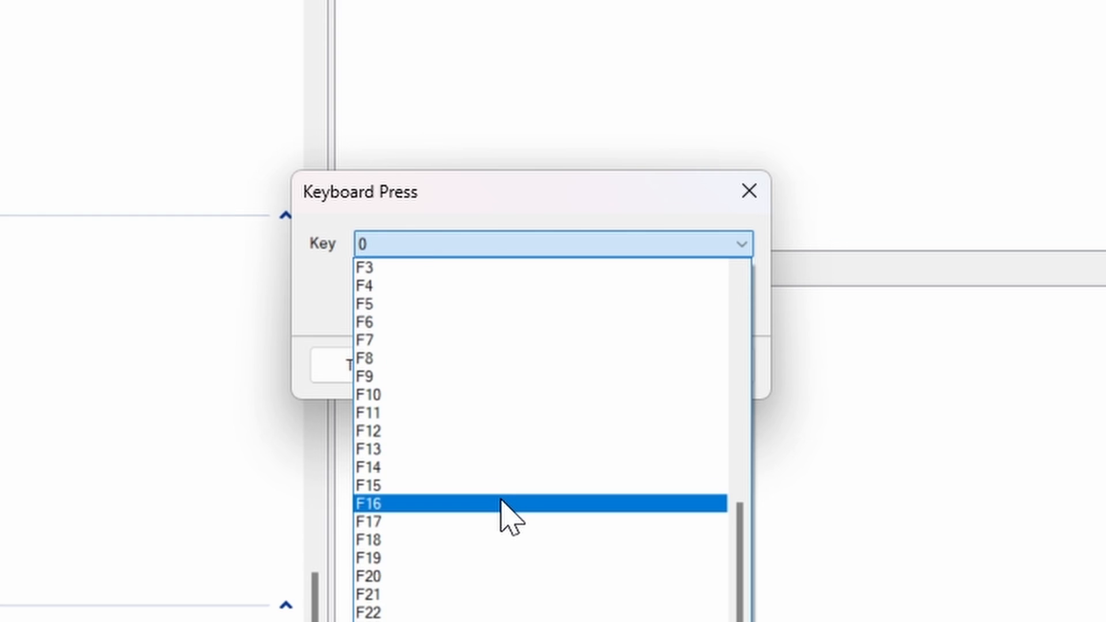
left_click(507, 287)
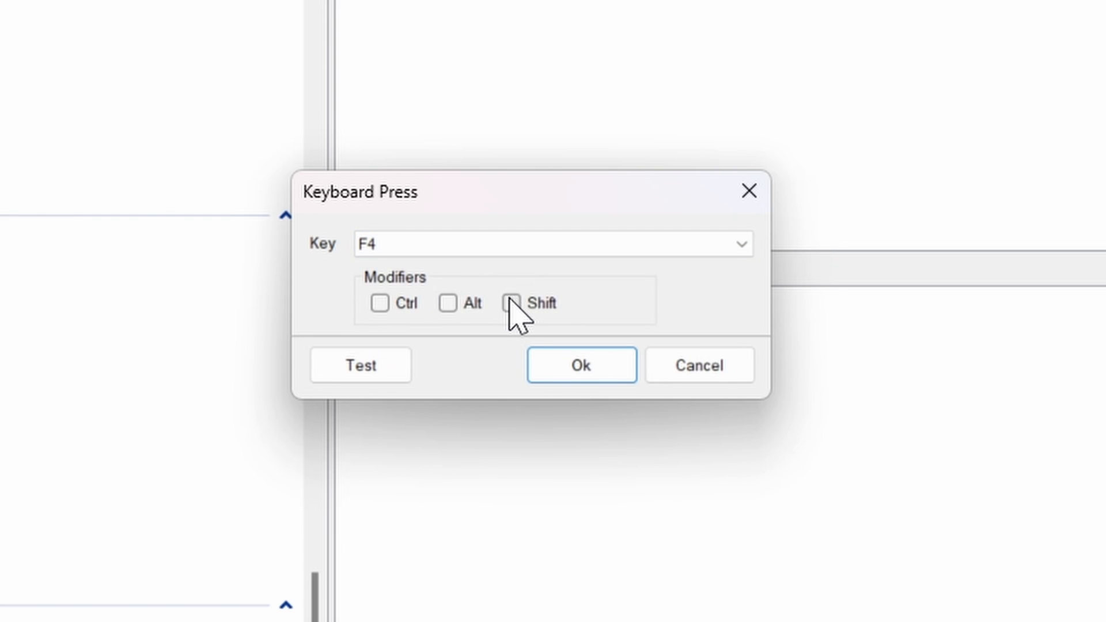
left_click(511, 303)
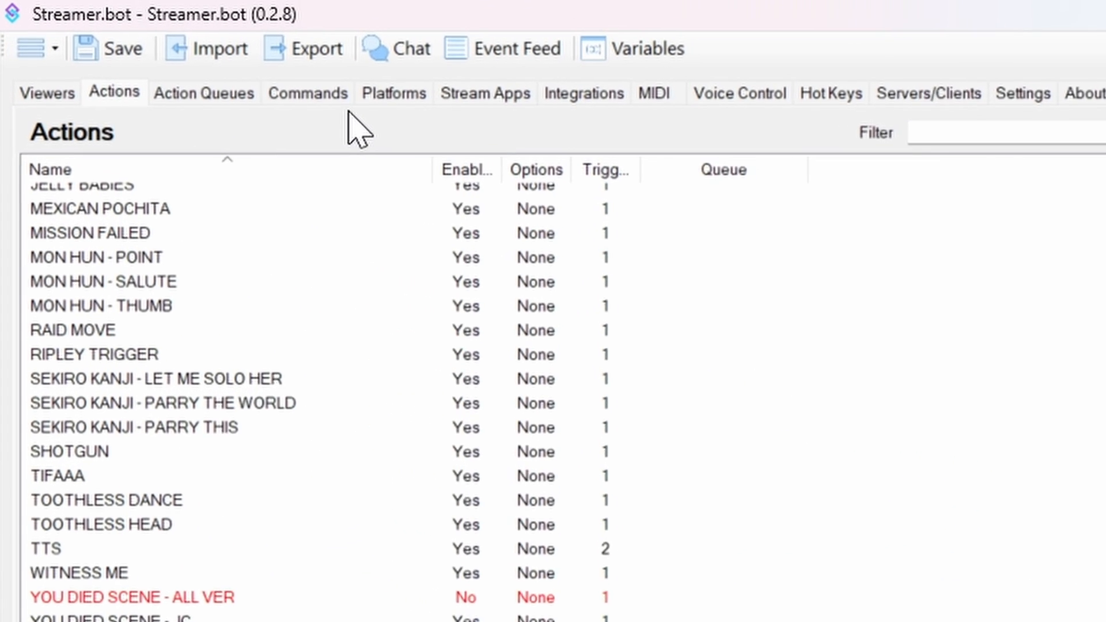
Create a new chat command named !AUTOCLIP - CONTROLLER
left_click(321, 93)
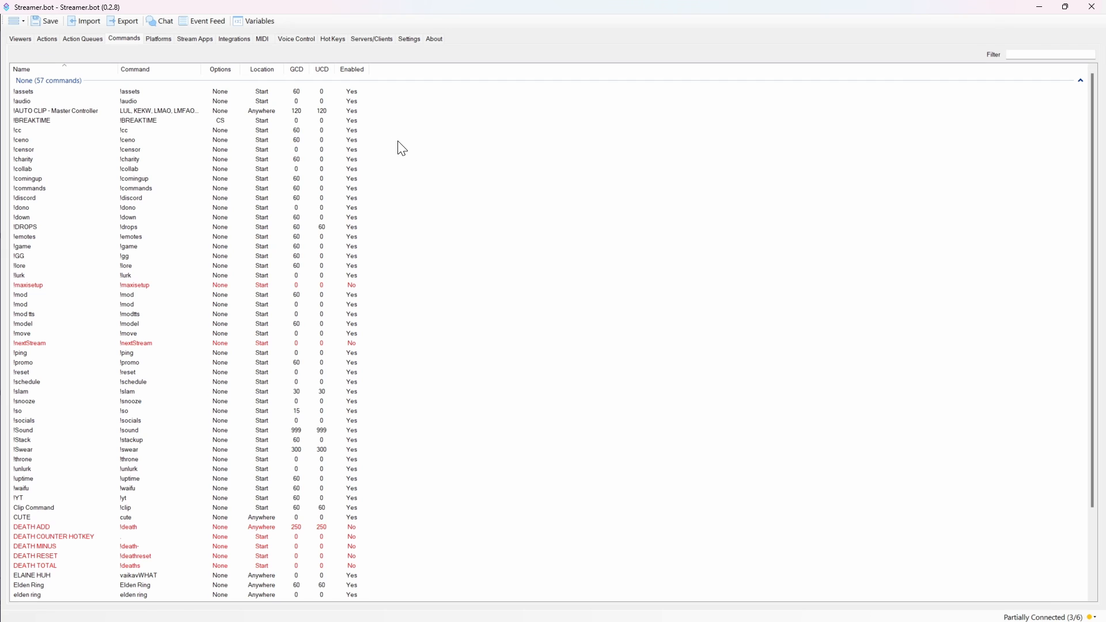
right_click(402, 144)
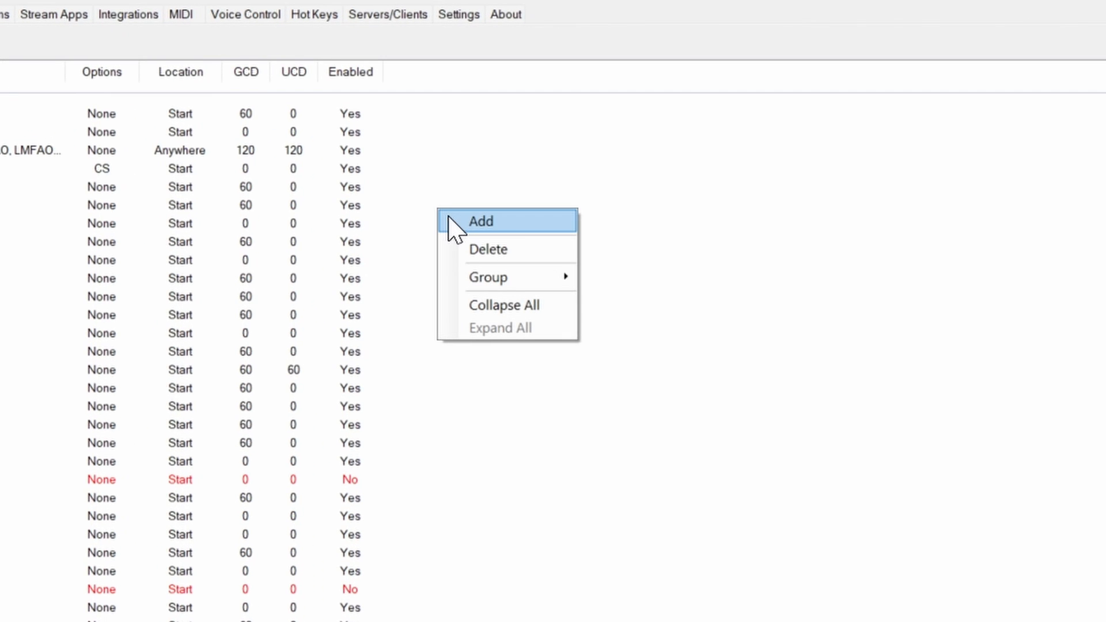
left_click(455, 225)
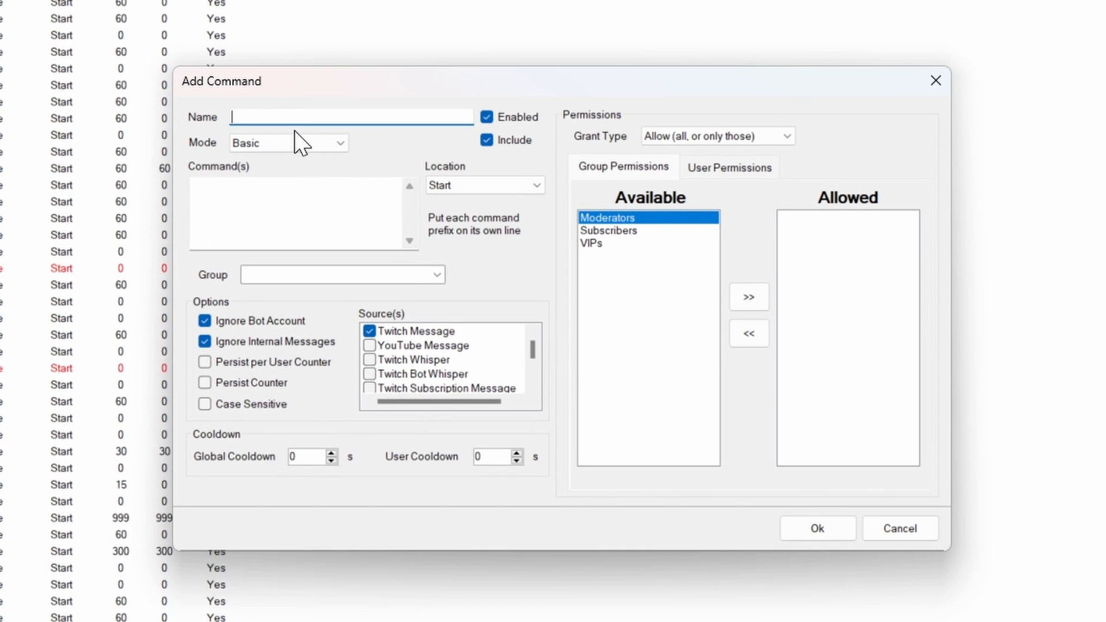
type("!AUTOCLIP -")
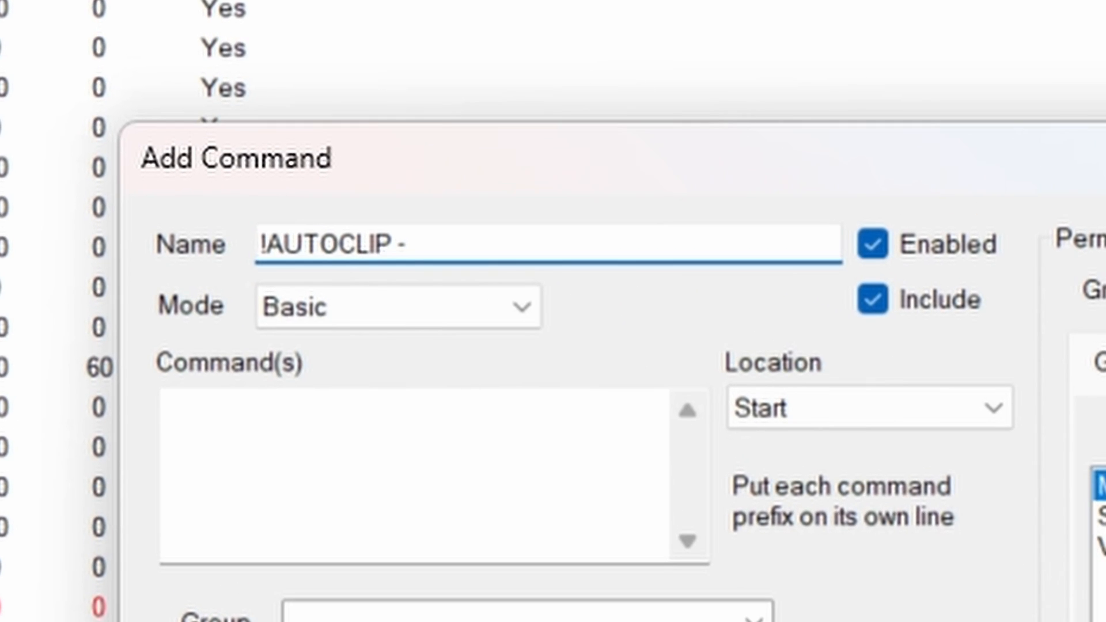
type(" CONTROLL")
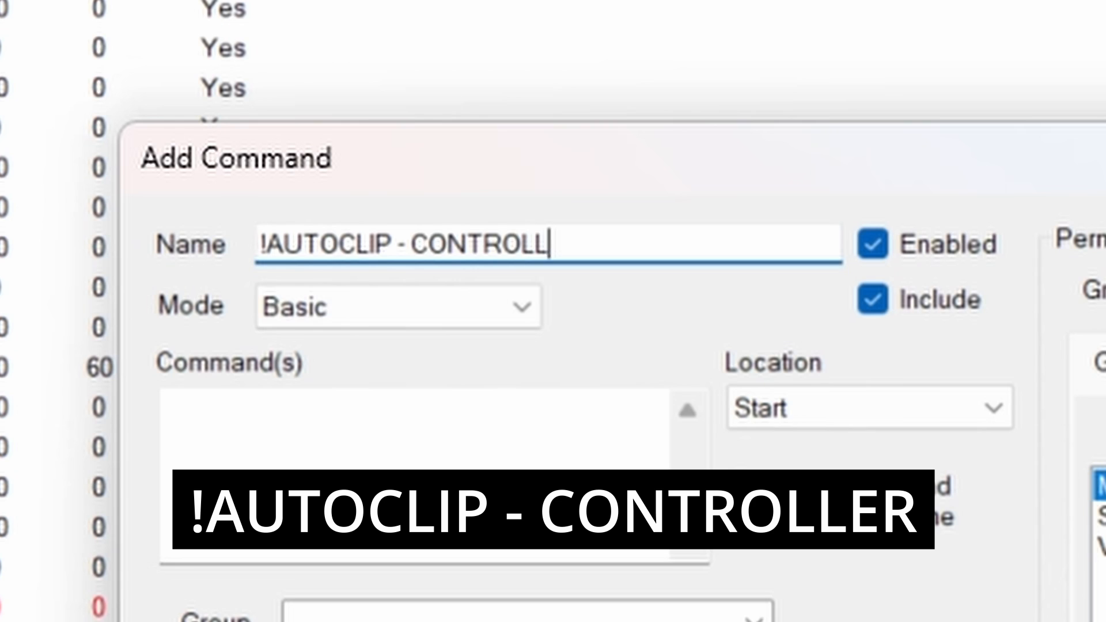
type("ER")
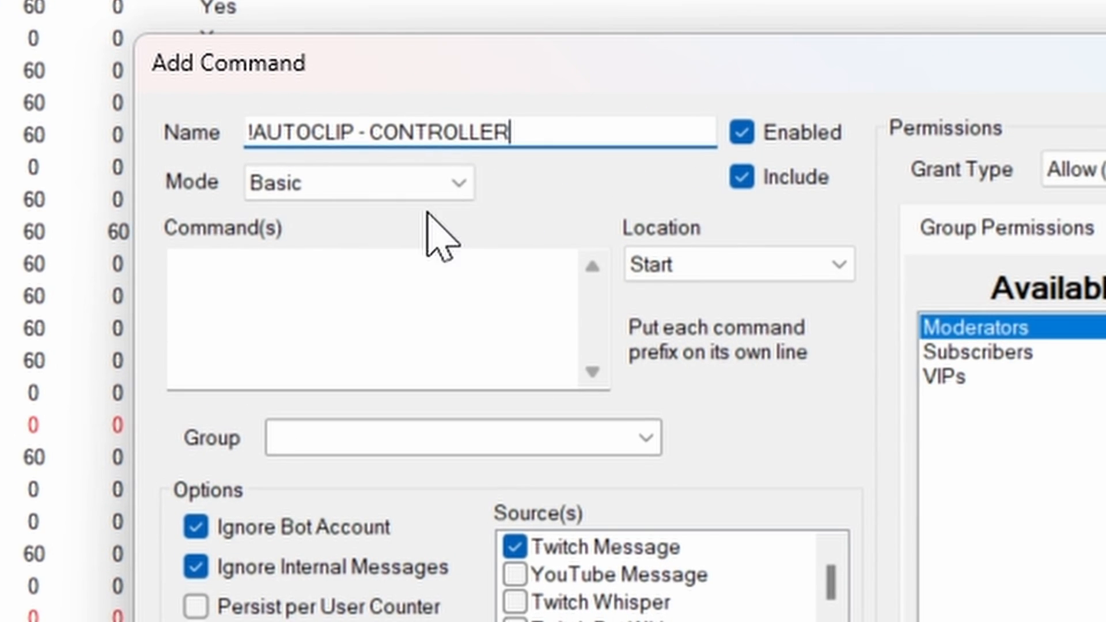
Enter the command's trigger words on separate lines: LMAO, KEK, LOL, FUNYY, SILLY, LAUGHING, HILARIOUS, GG and vaikavWOW
left_click(210, 270)
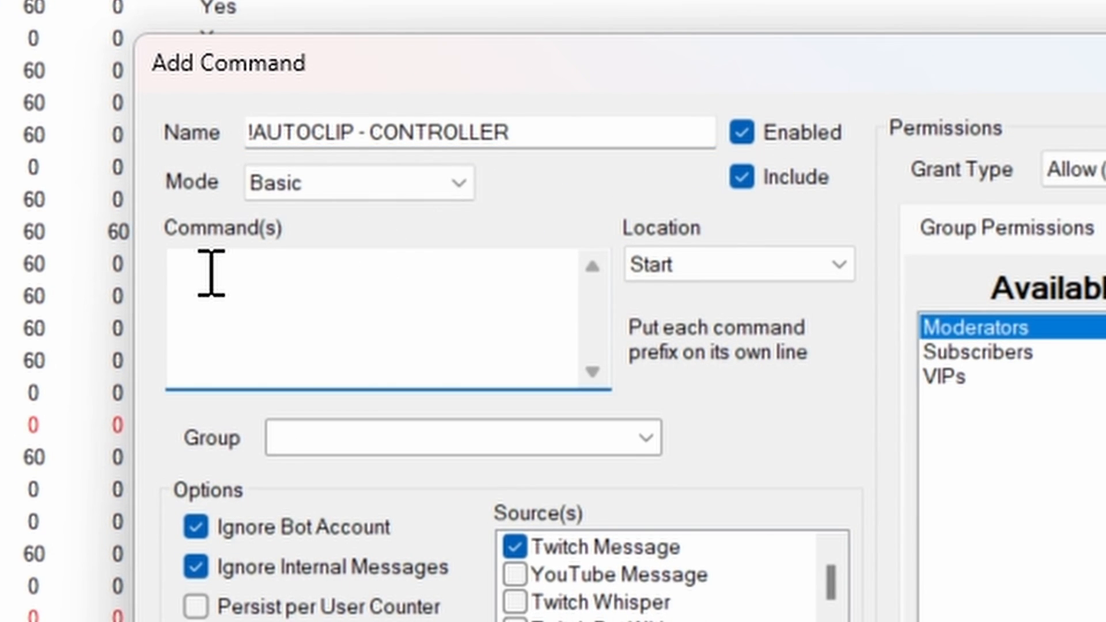
type("LMAO")
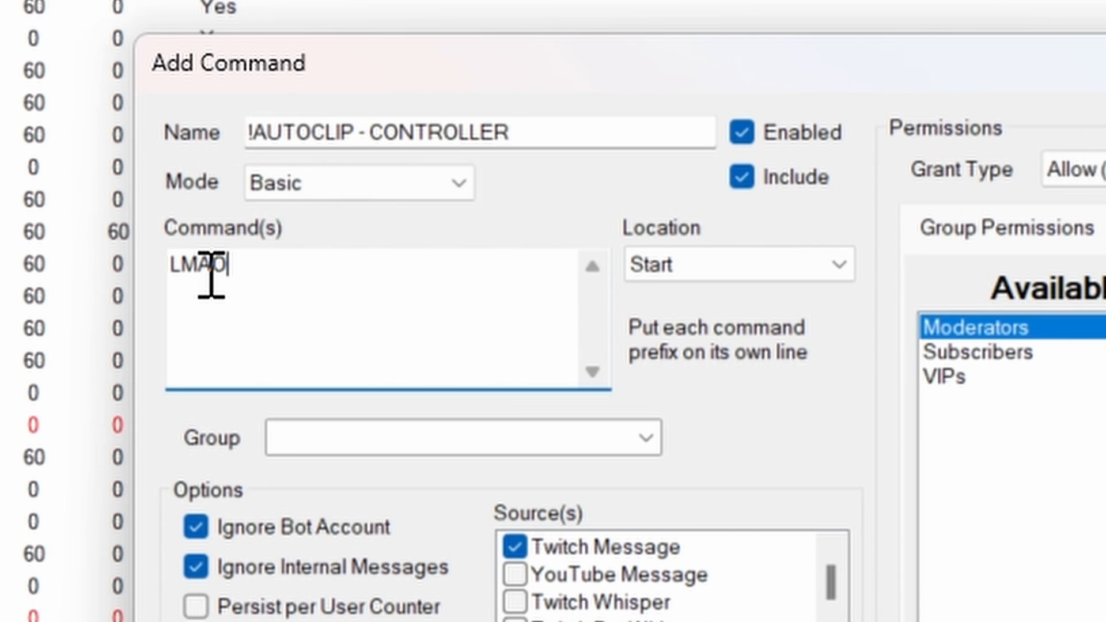
key("Return")
type("KEK")
key("Return")
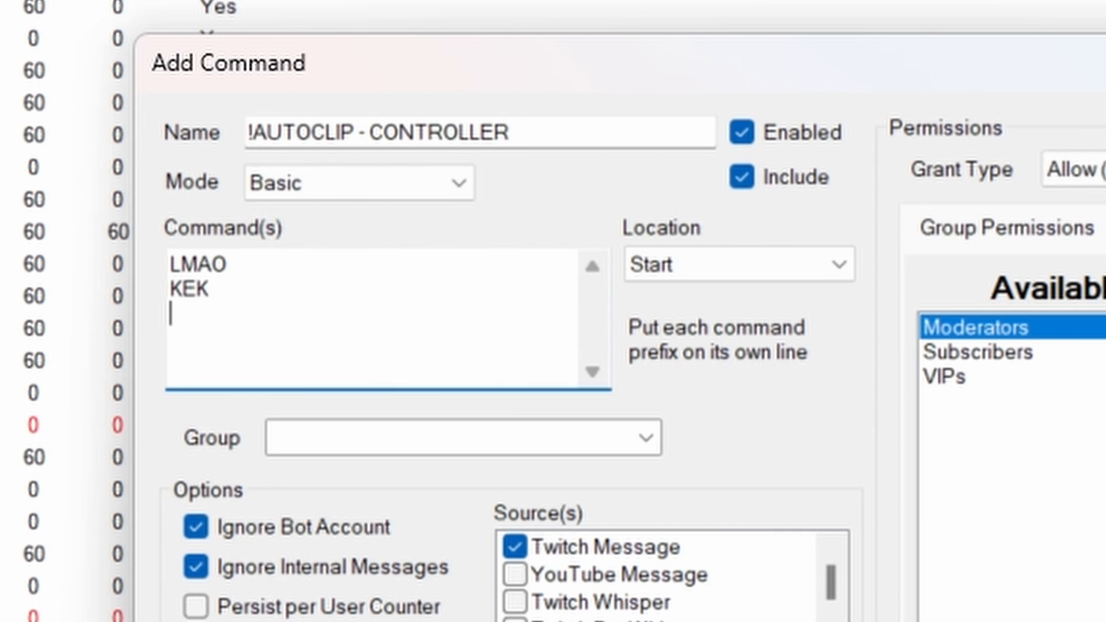
type("LOL")
key("Return")
type("FUNYY")
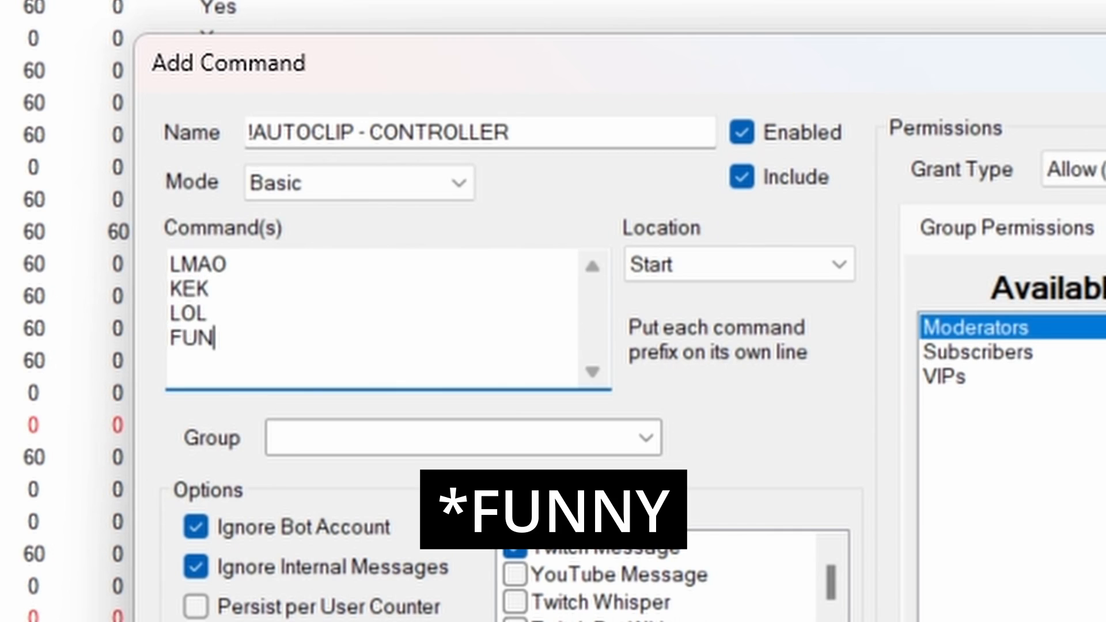
key("Return")
type("SILLY")
key("Return")
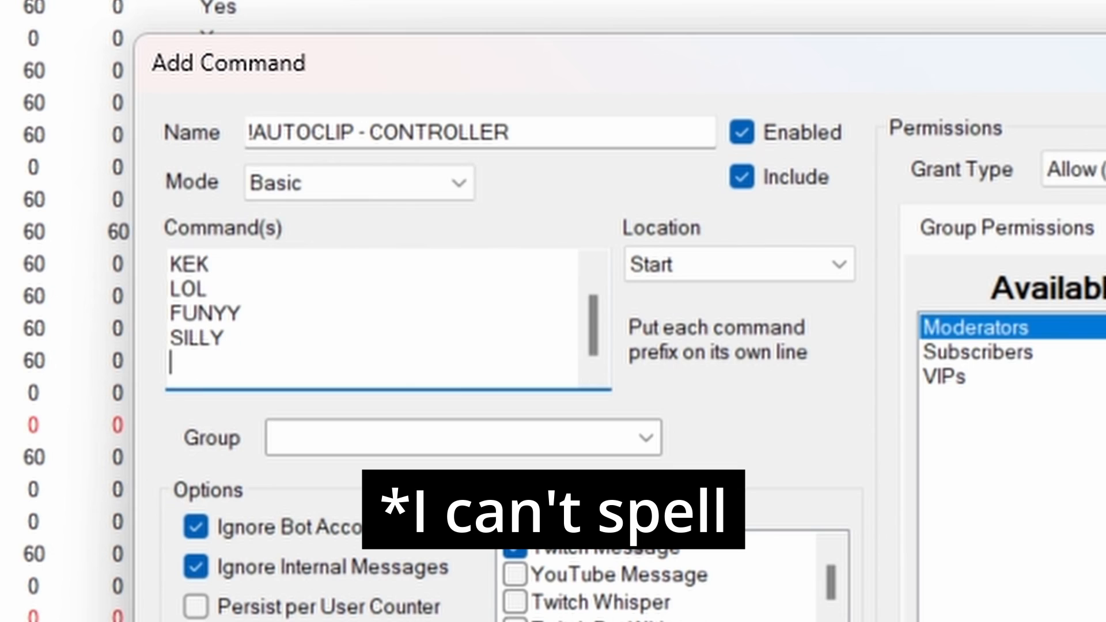
type("LAUGHING")
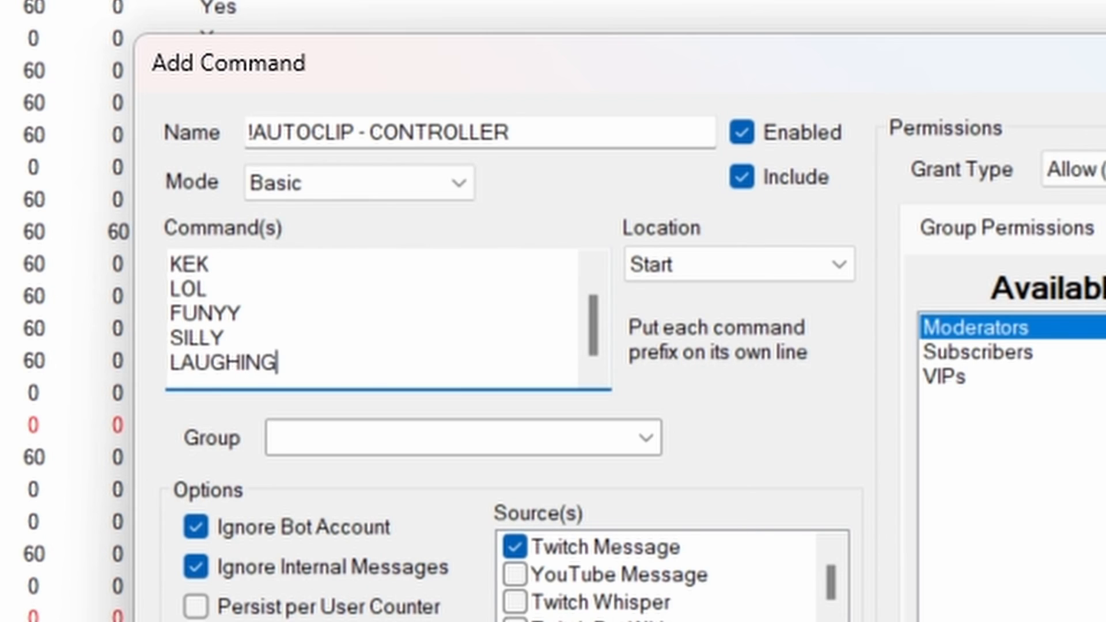
key("Return")
type("HILARIOUS")
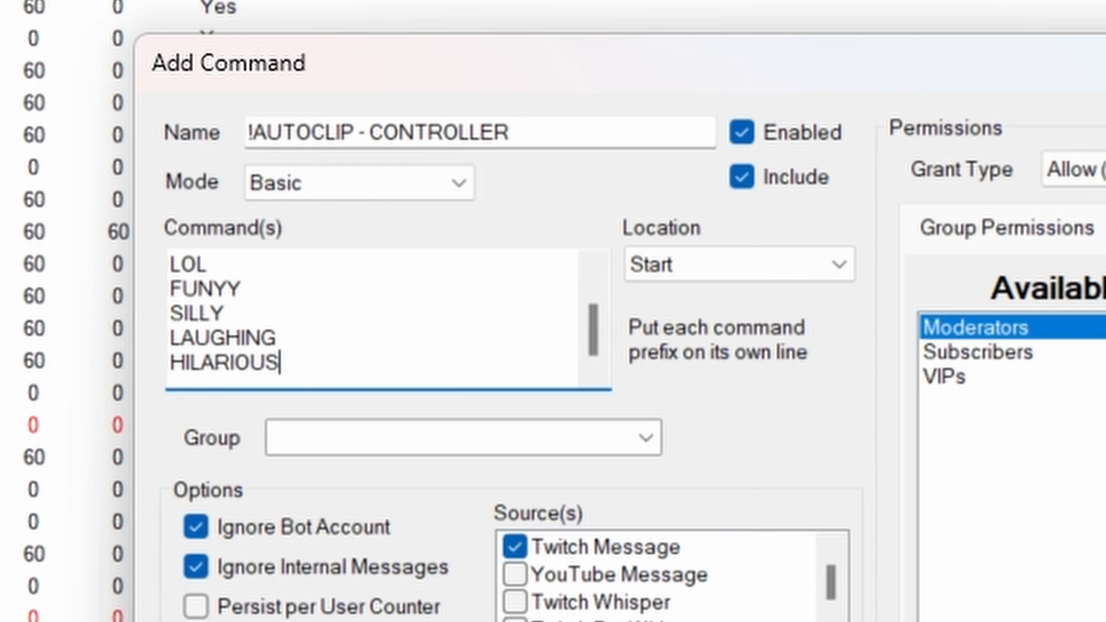
key("Return")
type("GG")
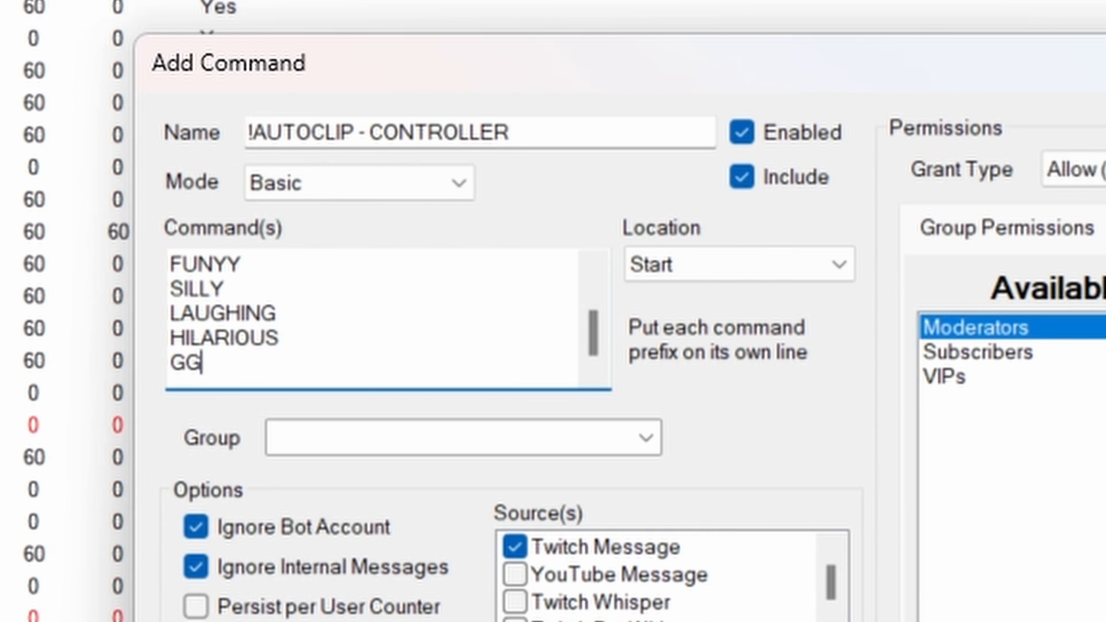
key("Return")
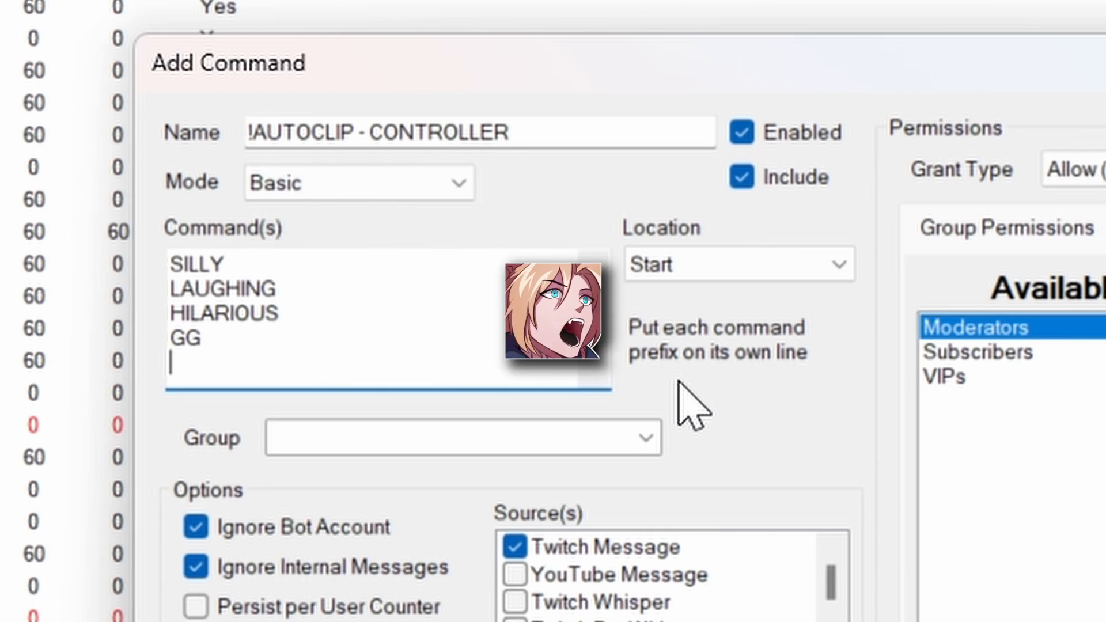
type("vaikavWOW")
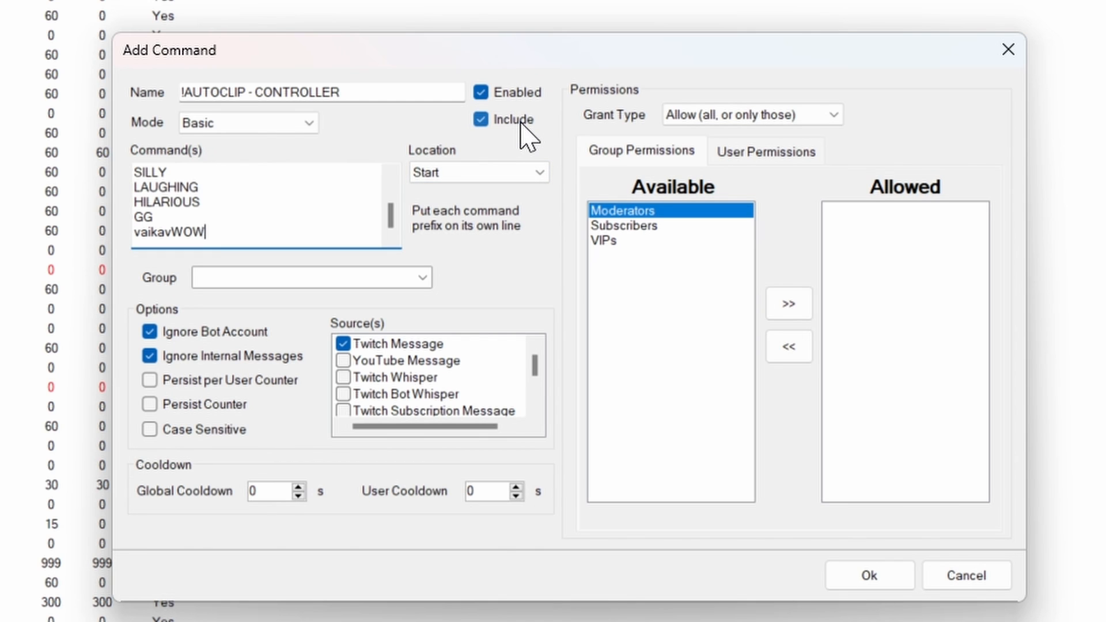
Set the command's location to Anywhere and both its global and user cooldowns to 120 seconds
left_click(501, 178)
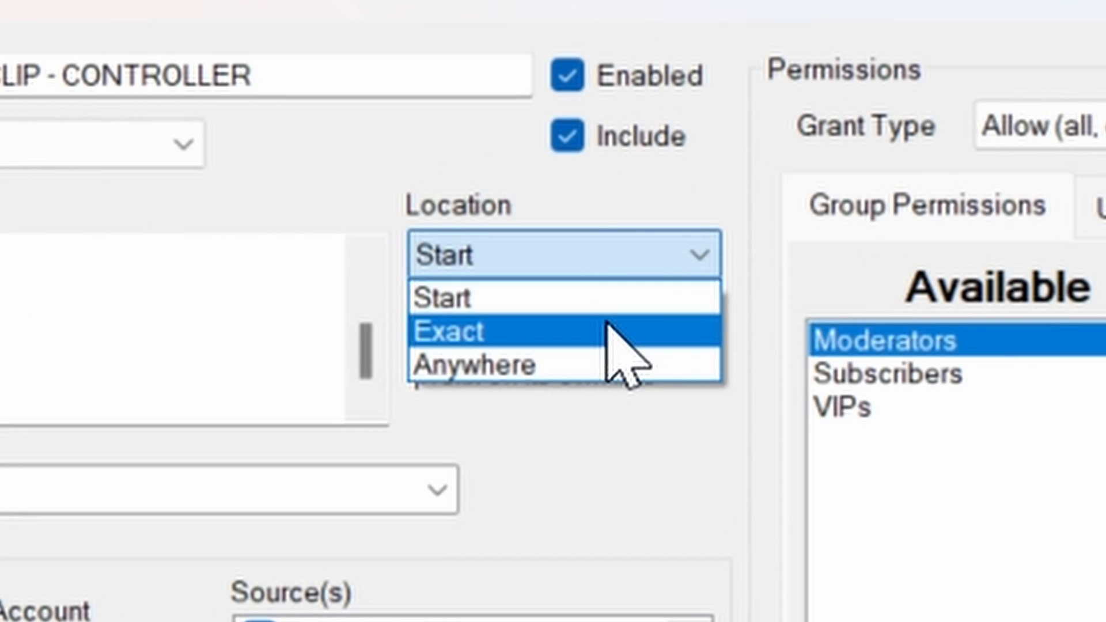
left_click(615, 366)
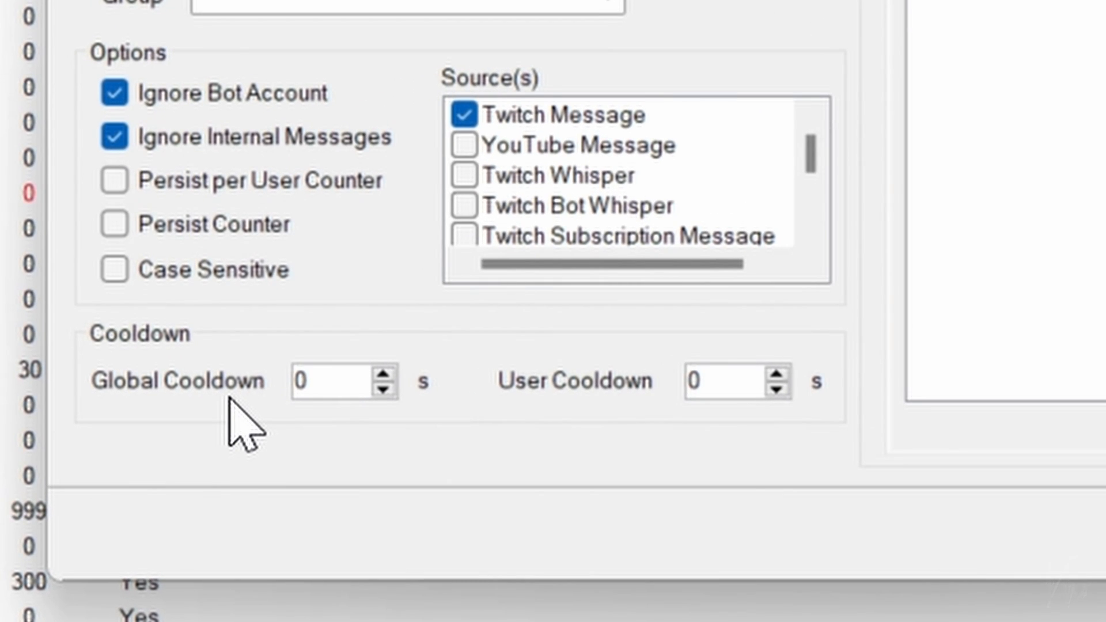
left_click_drag(326, 381, 284, 385)
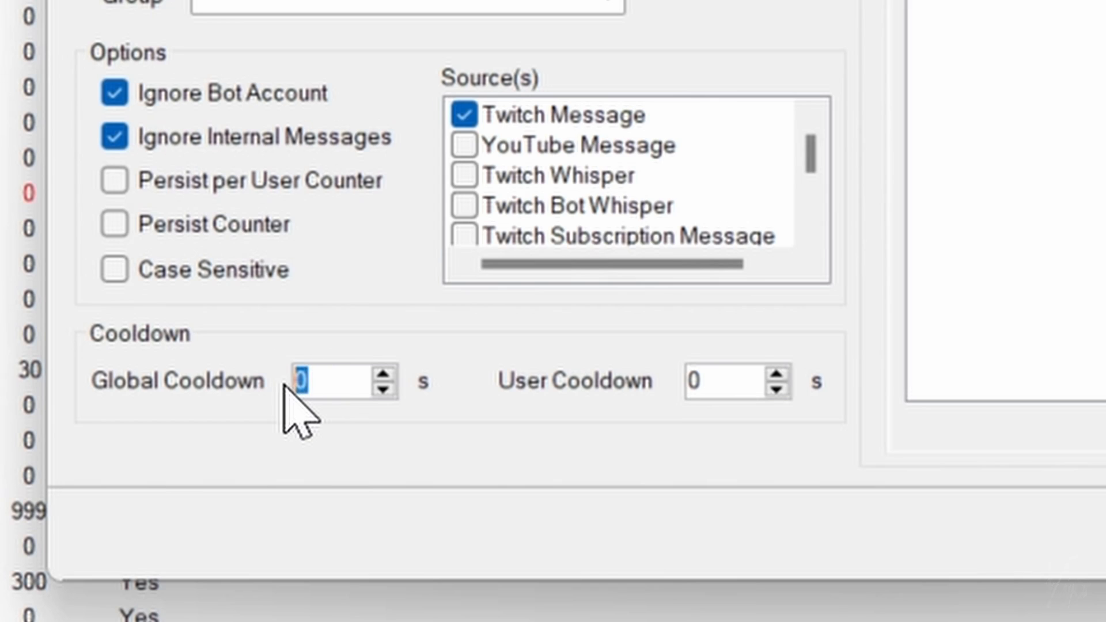
type("120")
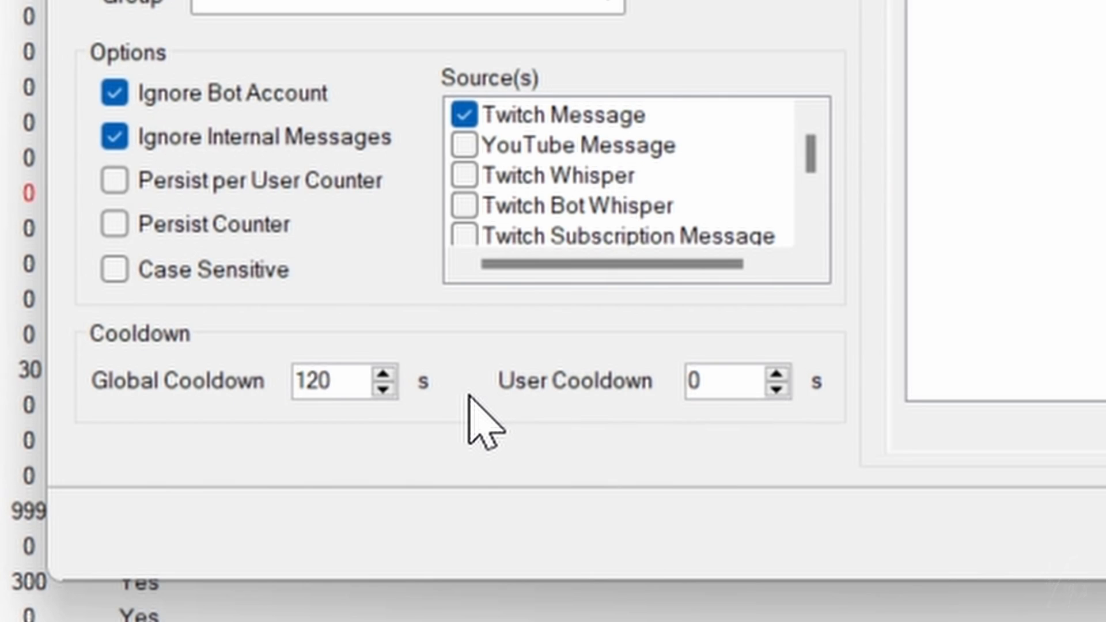
double_click(718, 380)
type("120")
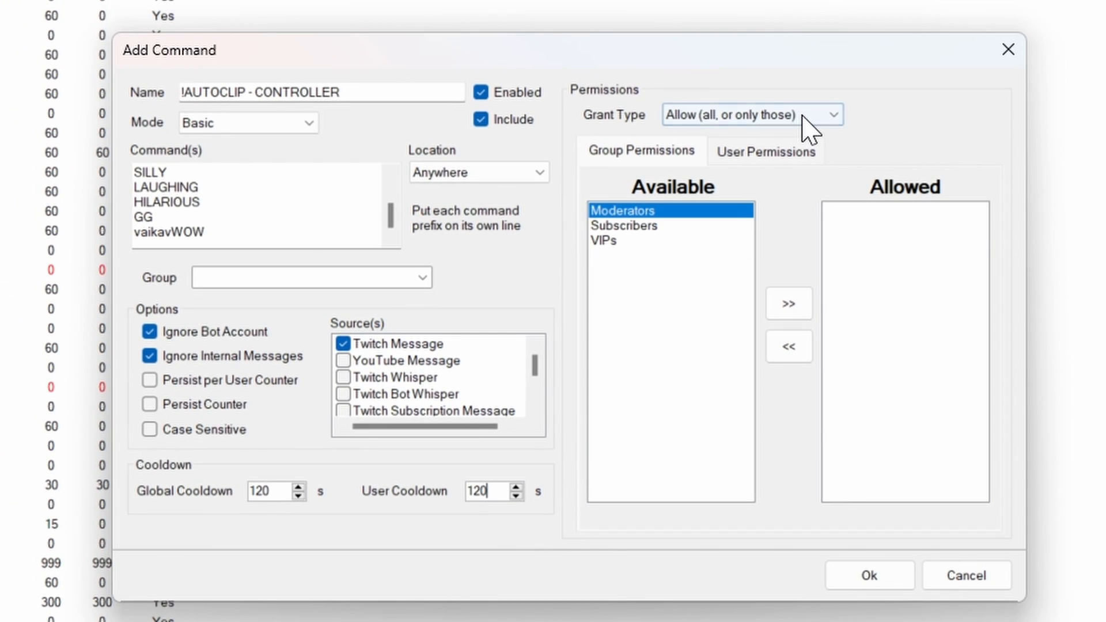
left_click(802, 114)
left_click(802, 115)
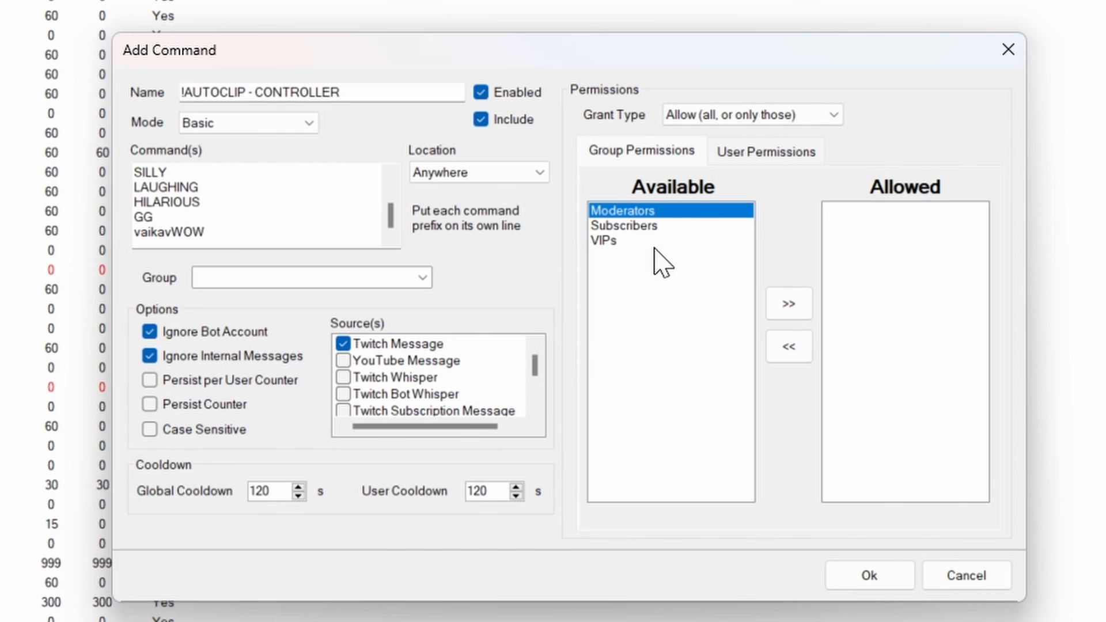
left_click(785, 153)
left_click(729, 513)
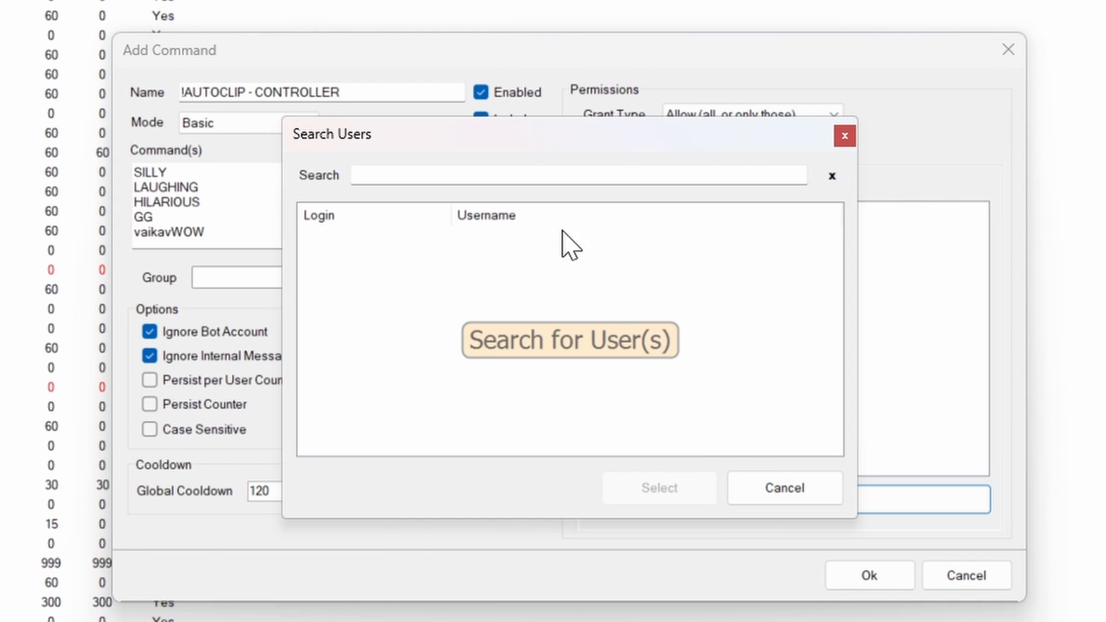
left_click(511, 175)
type("T")
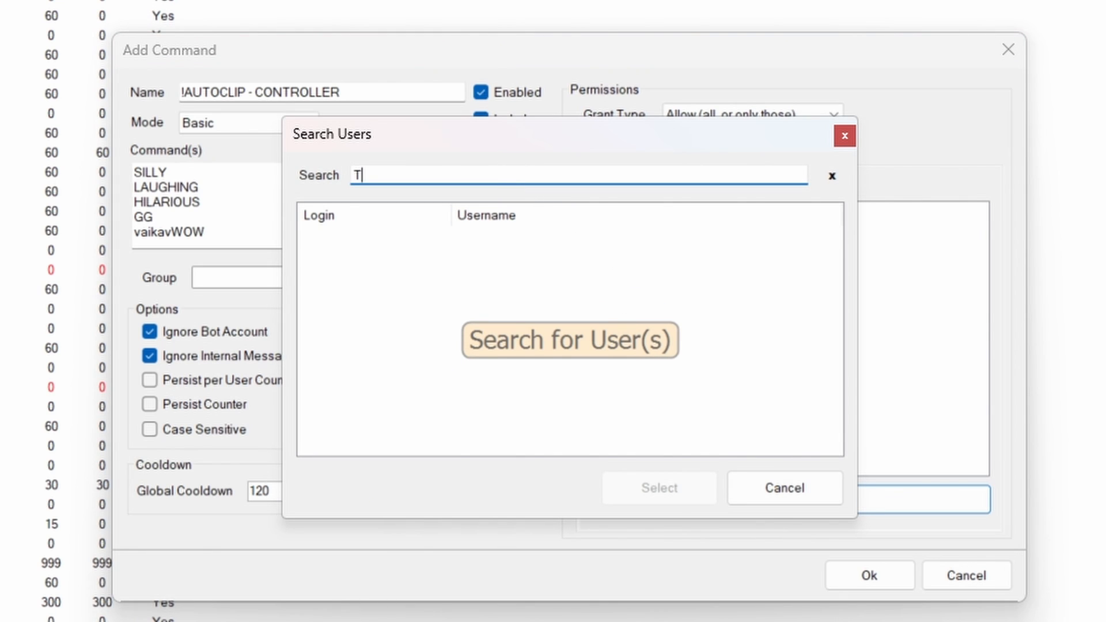
type("ouchofo")
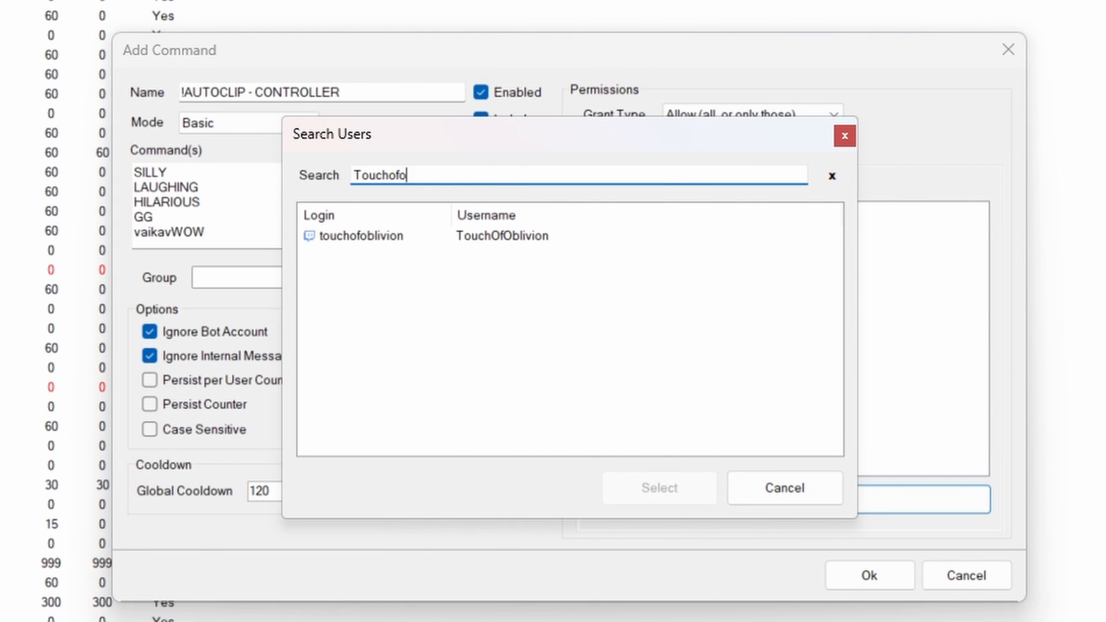
type("blivion")
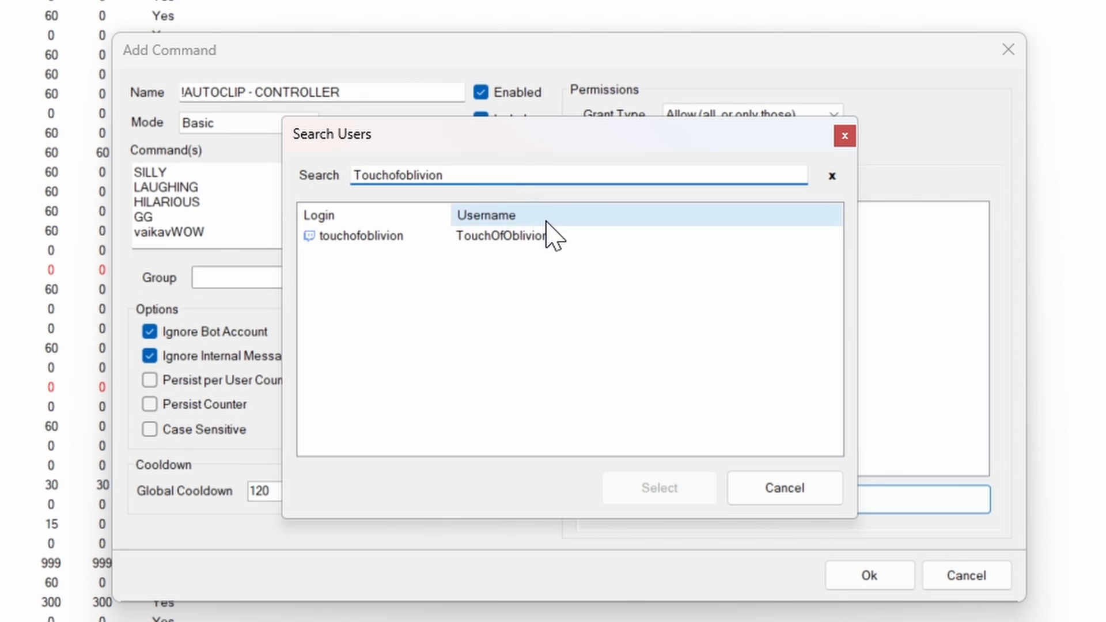
left_click(557, 242)
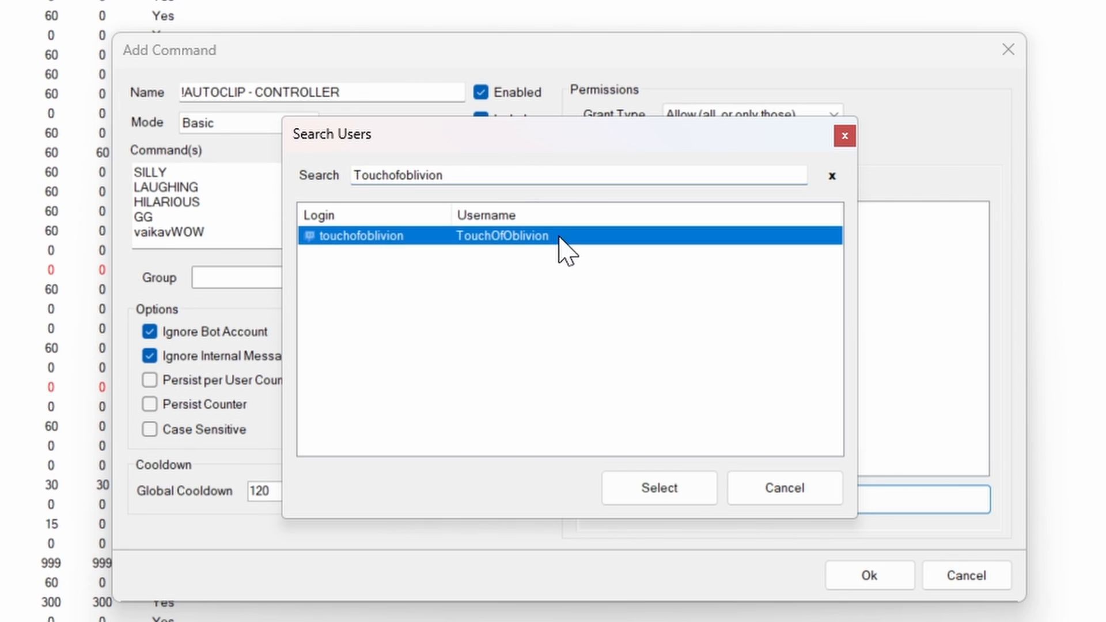
left_click(772, 494)
Save the !AUTOCLIP - CONTROLLER command and return to the AUTO CLIP action
left_click(887, 573)
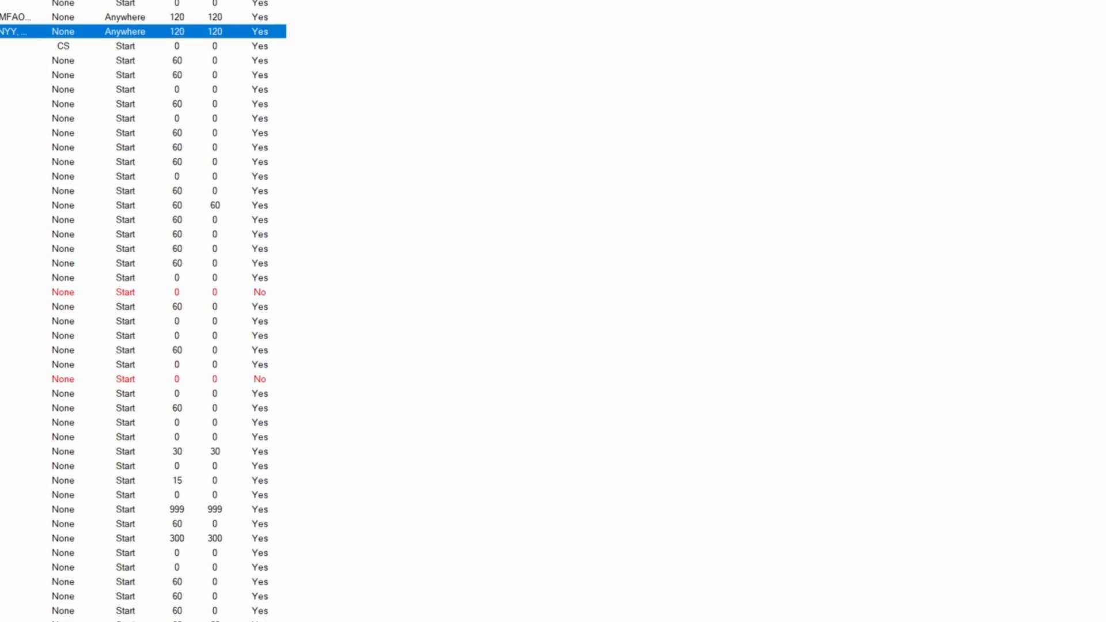
left_click(74, 38)
left_click(50, 38)
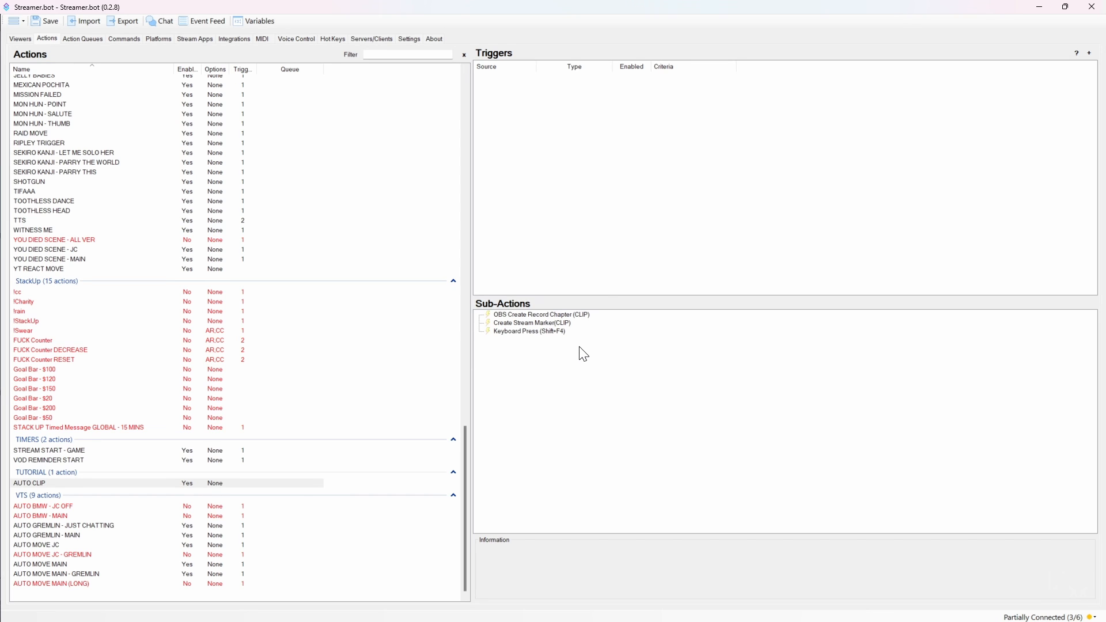
Add a Core Command Triggered trigger to the AUTO CLIP action, using the !AUTOCLIP - CONTROLLER command
right_click(541, 111)
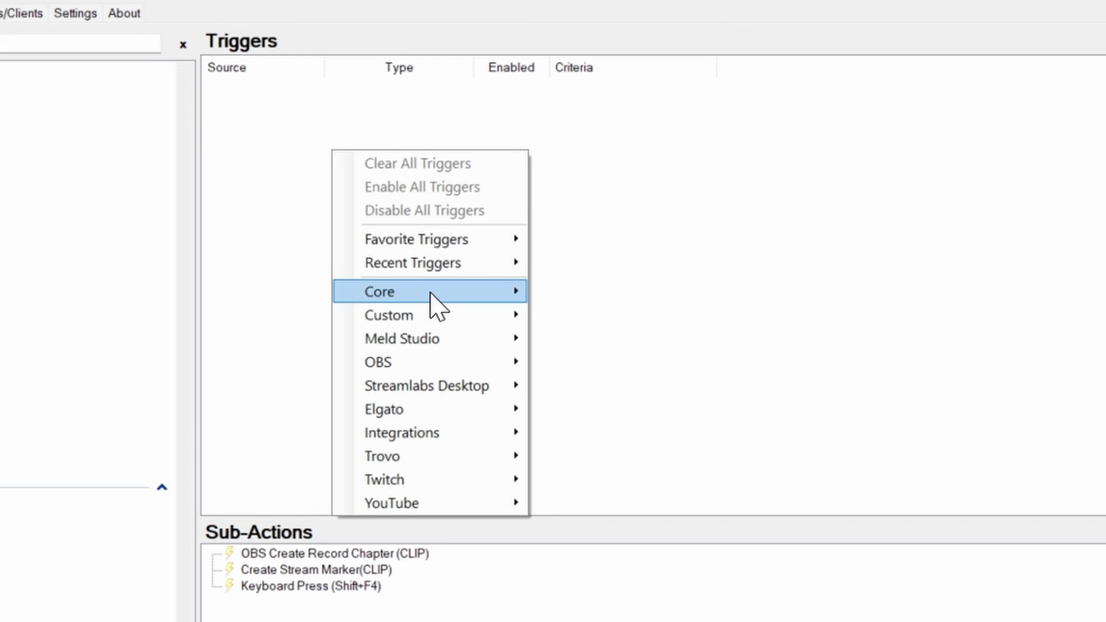
mouse_move(455, 320)
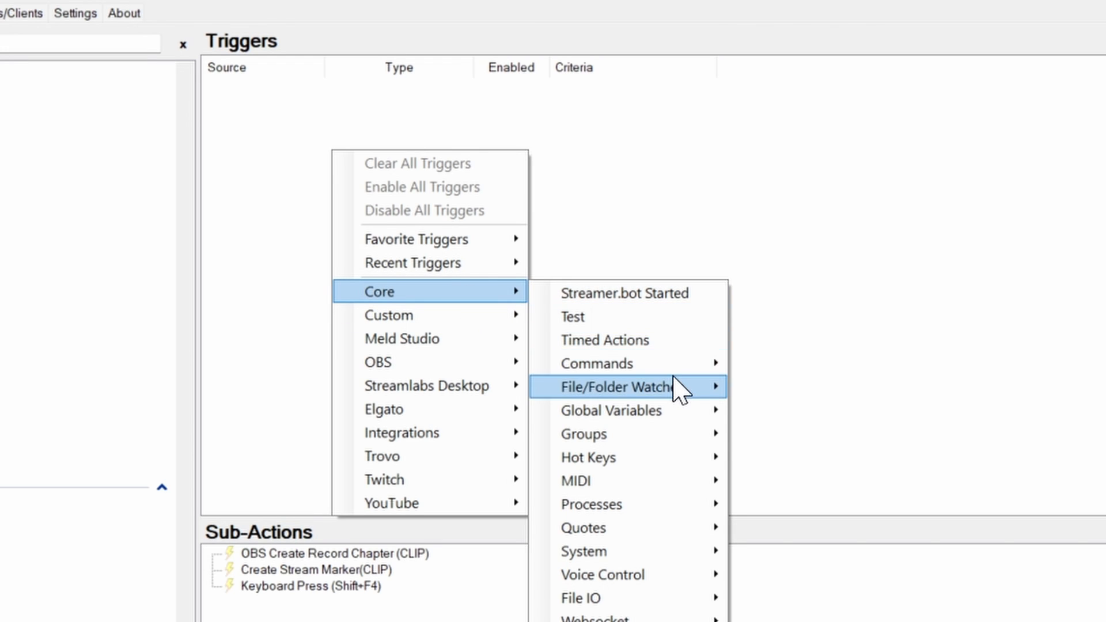
mouse_move(677, 368)
left_click(794, 386)
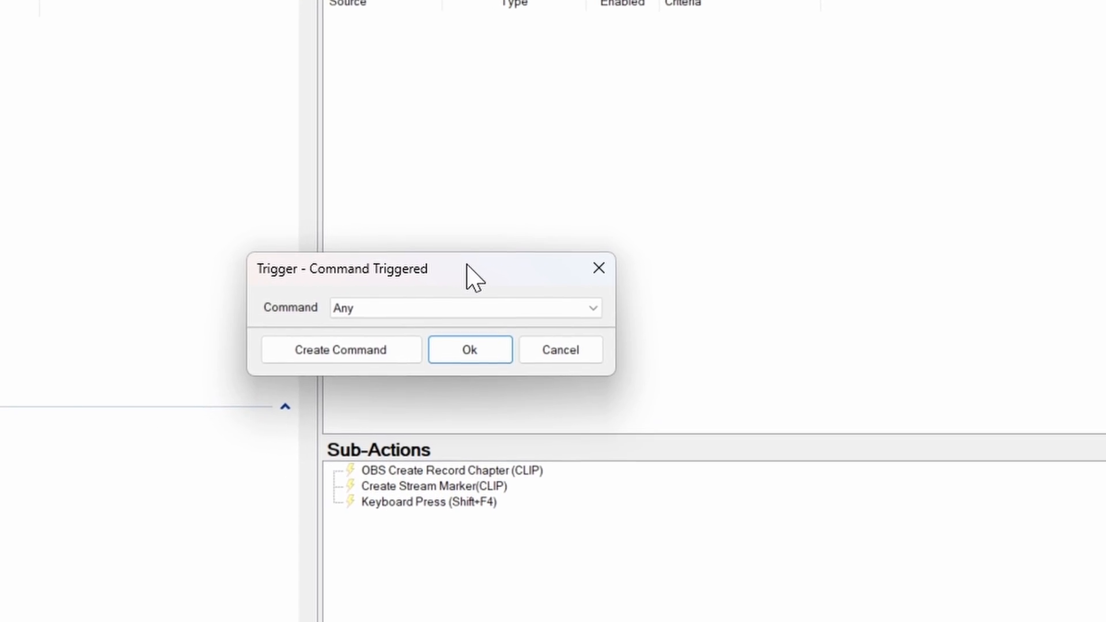
left_click(453, 286)
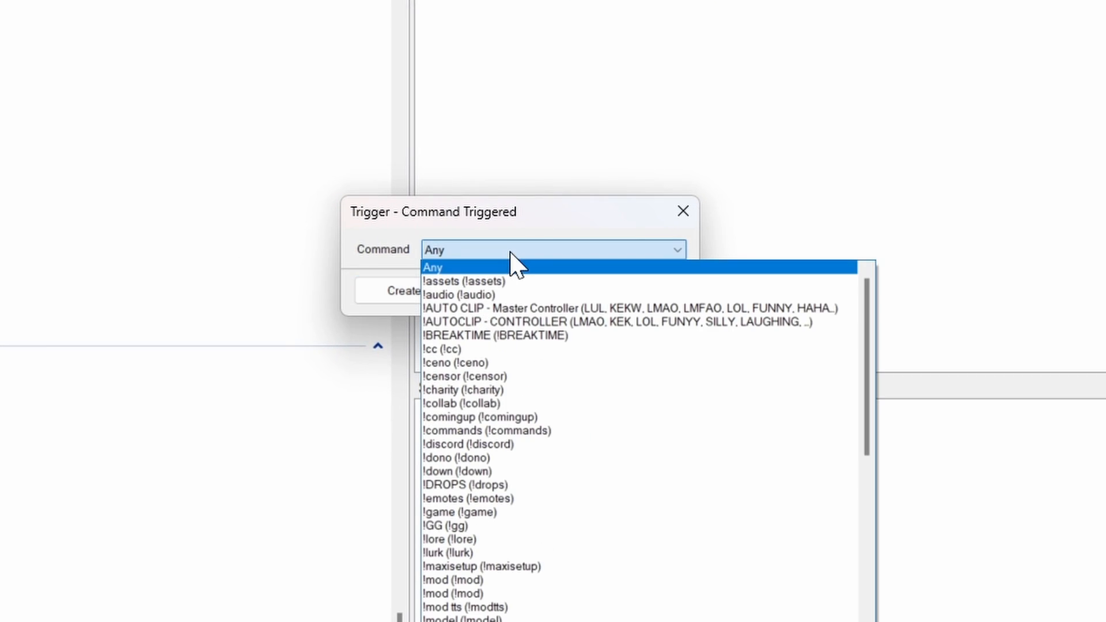
left_click(535, 322)
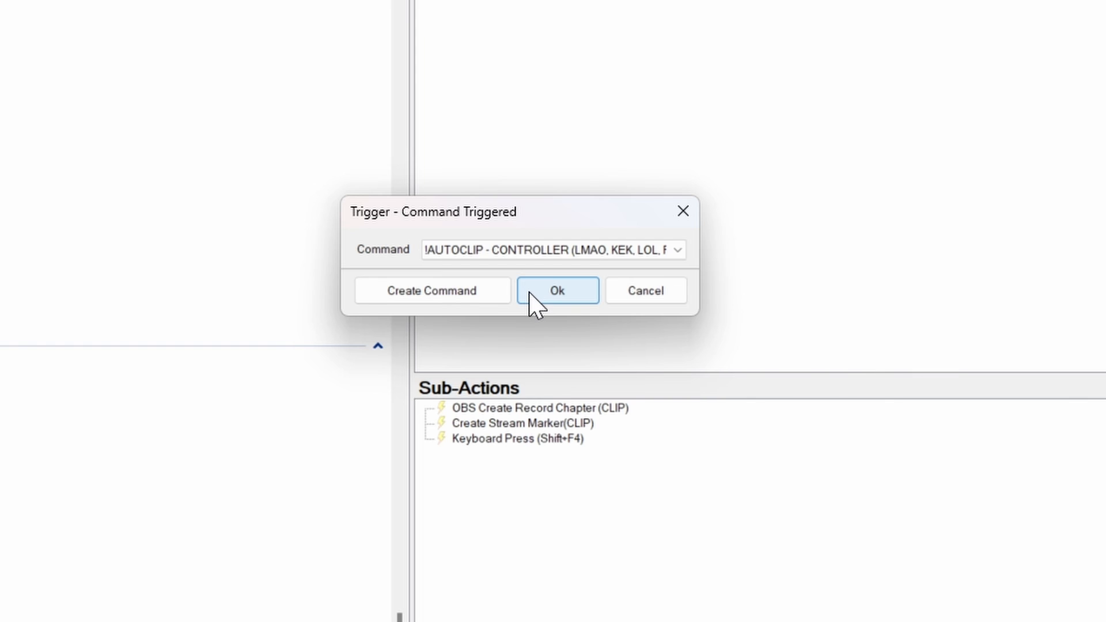
left_click(535, 299)
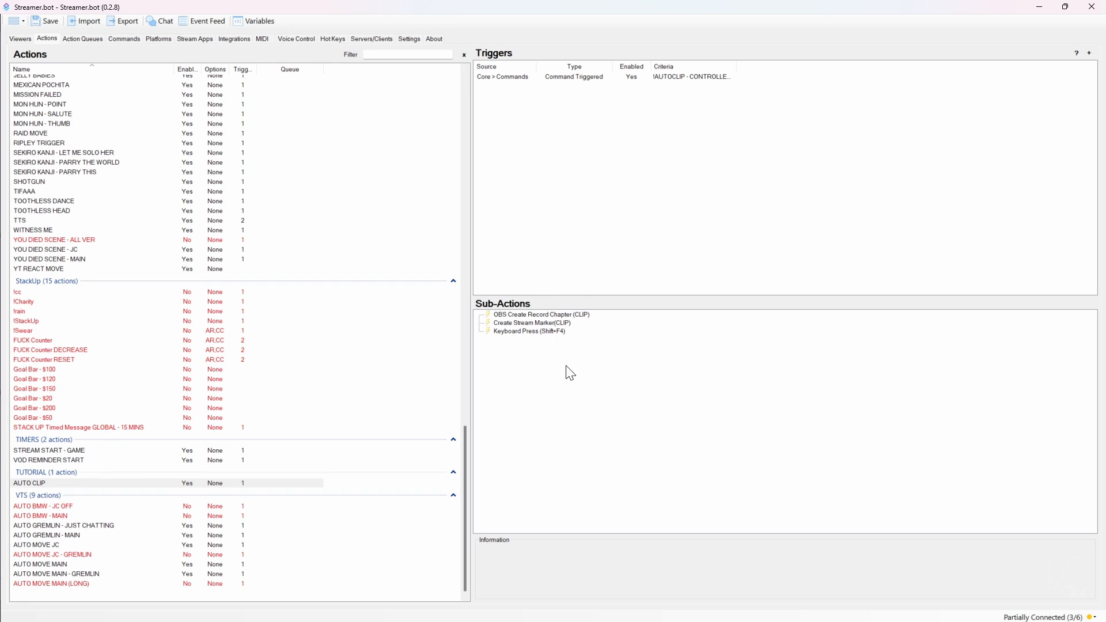
Examine the Twitch trigger categories available for the AUTO CLIP action, including Channel, Raid, Community Goal and Channel Reward
right_click(565, 197)
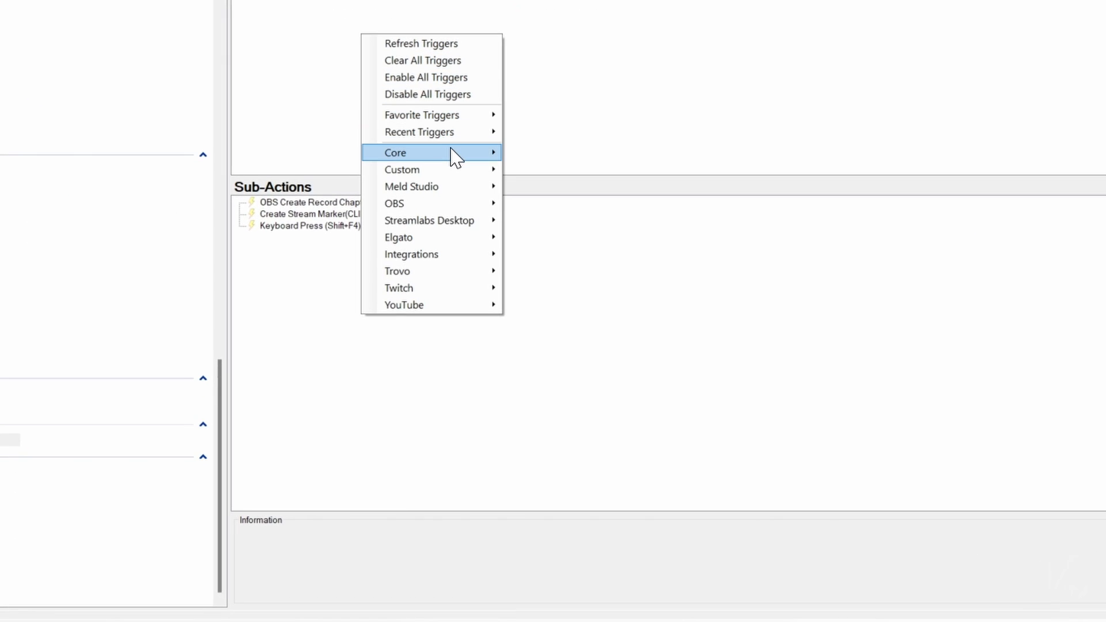
mouse_move(471, 297)
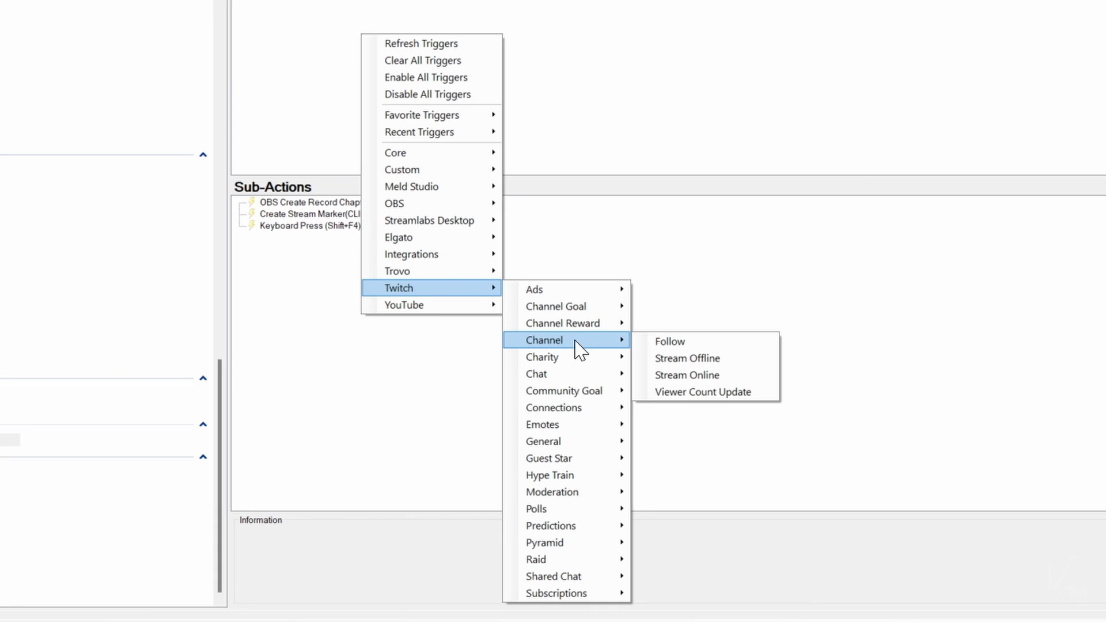
mouse_move(592, 558)
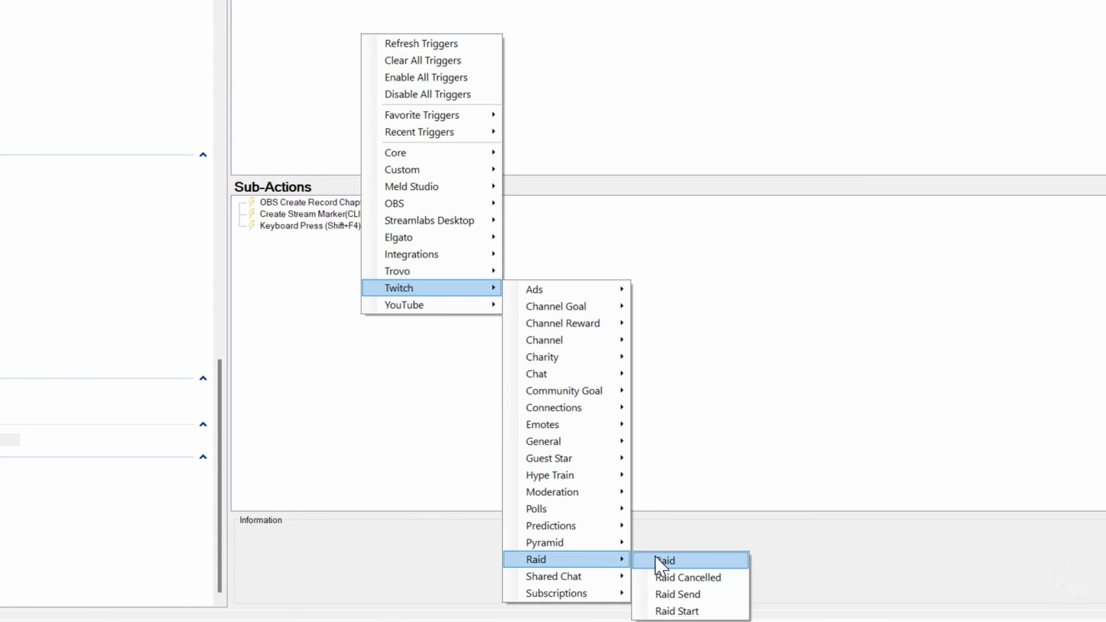
mouse_move(567, 345)
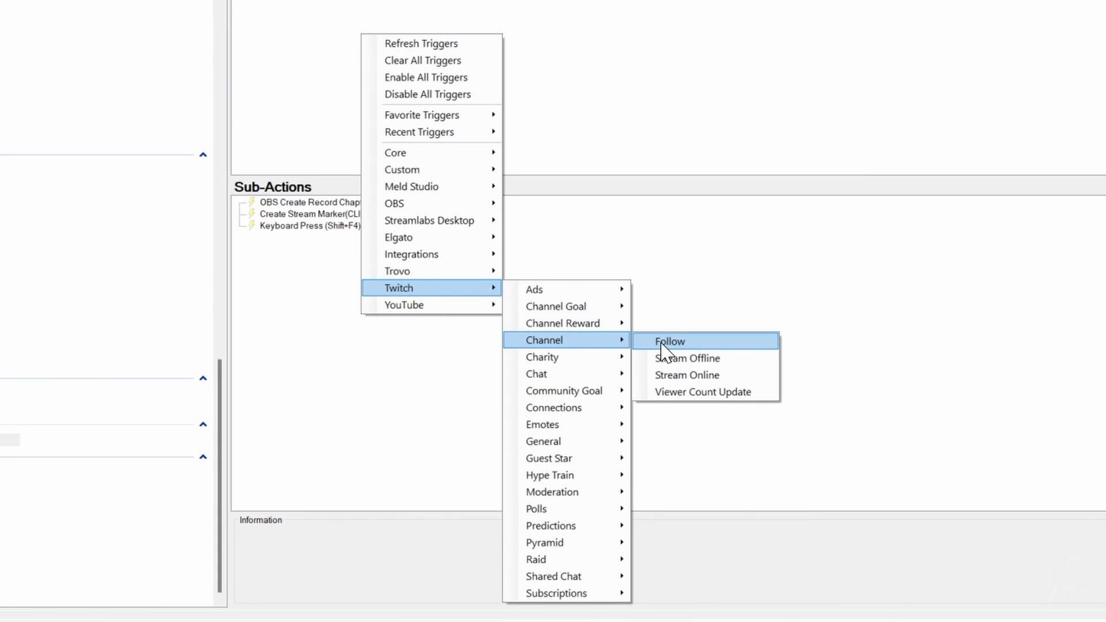
mouse_move(586, 392)
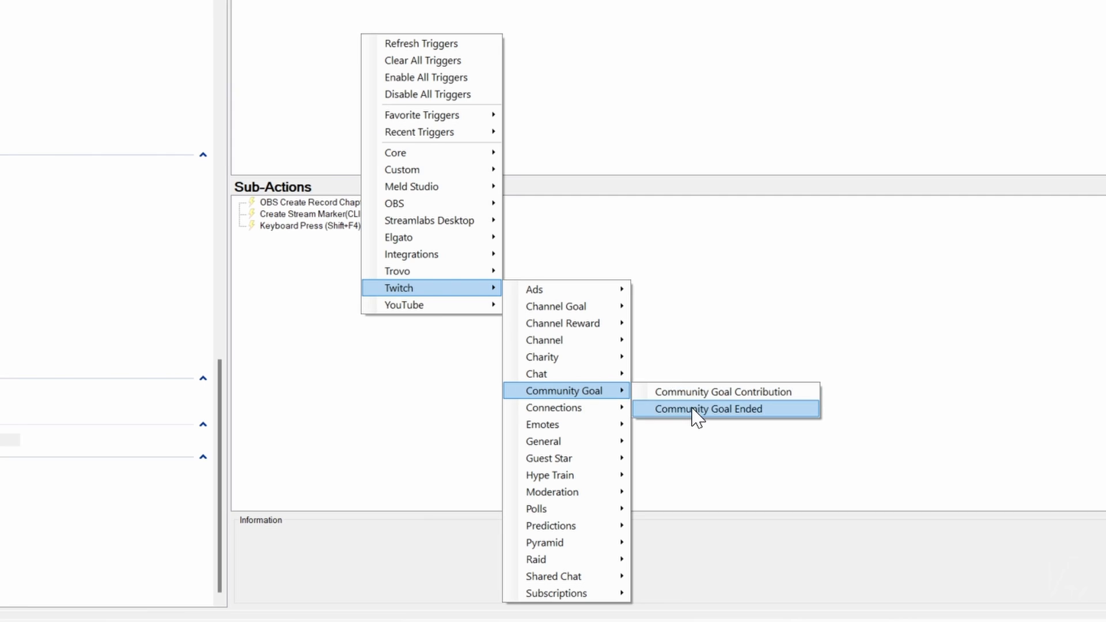
mouse_move(579, 447)
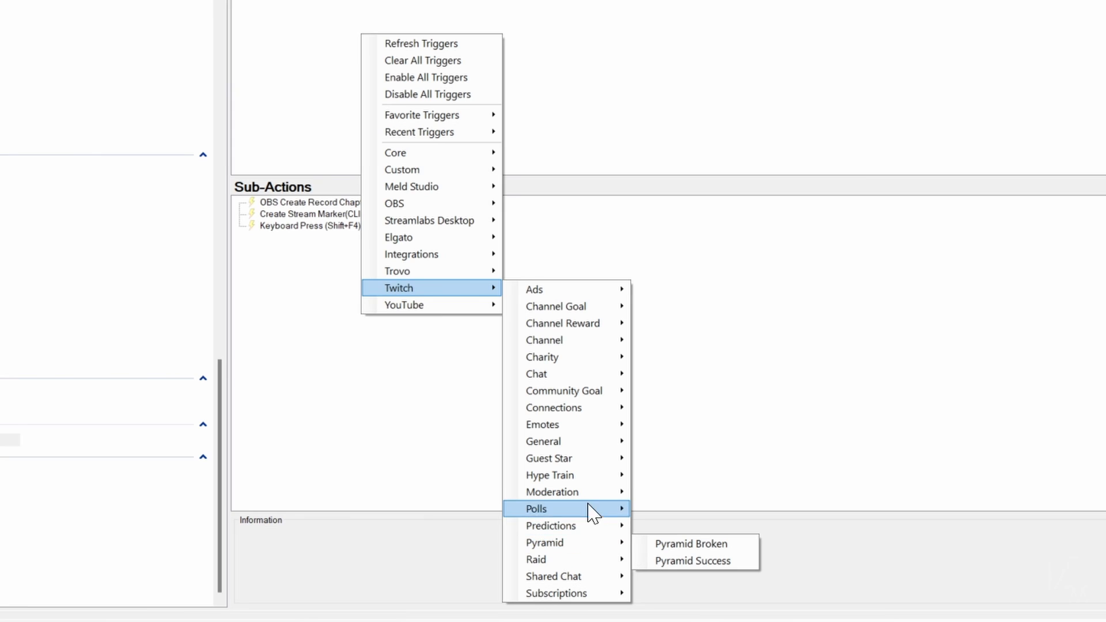
mouse_move(586, 494)
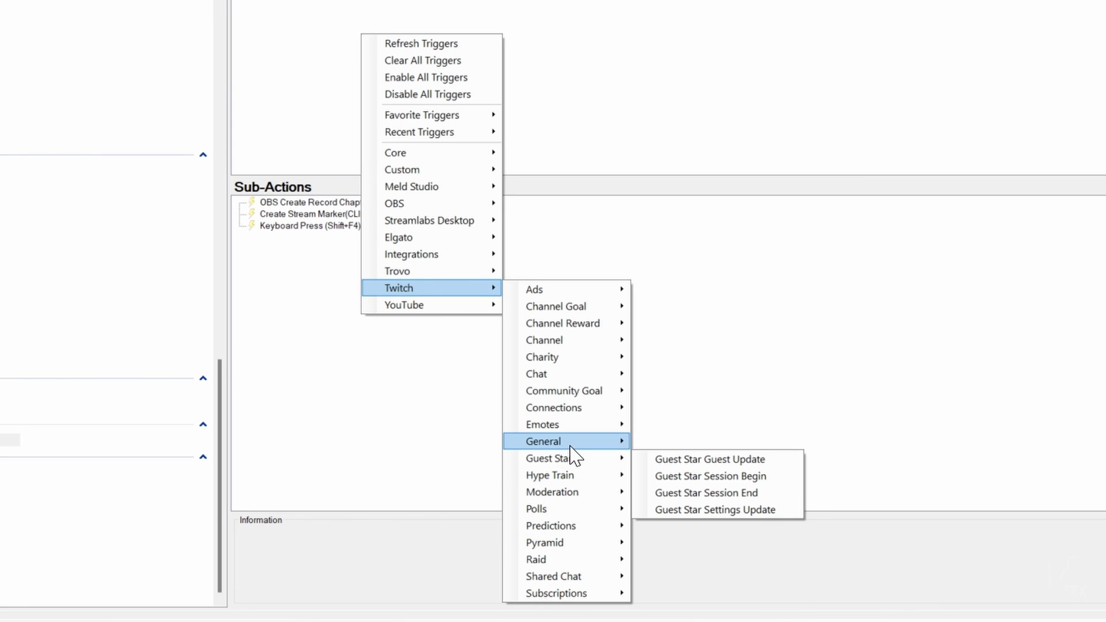
mouse_move(571, 450)
mouse_move(572, 323)
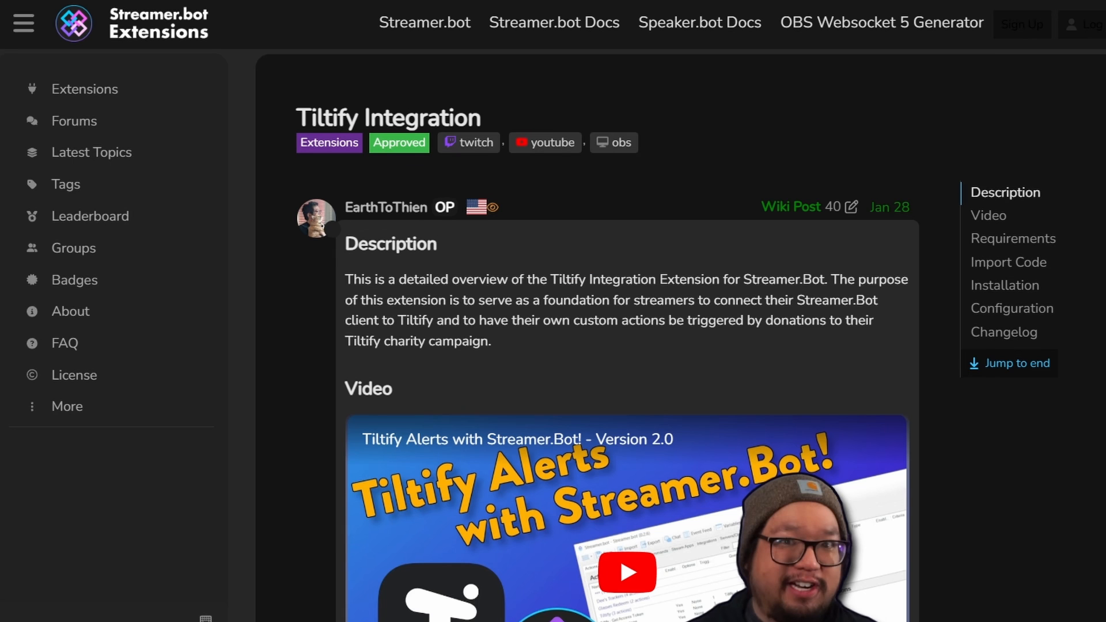
Read through the Tiltify Integration extension page, covering its video, requirements, import code and installation sections
scroll(628, 334, "down", 6)
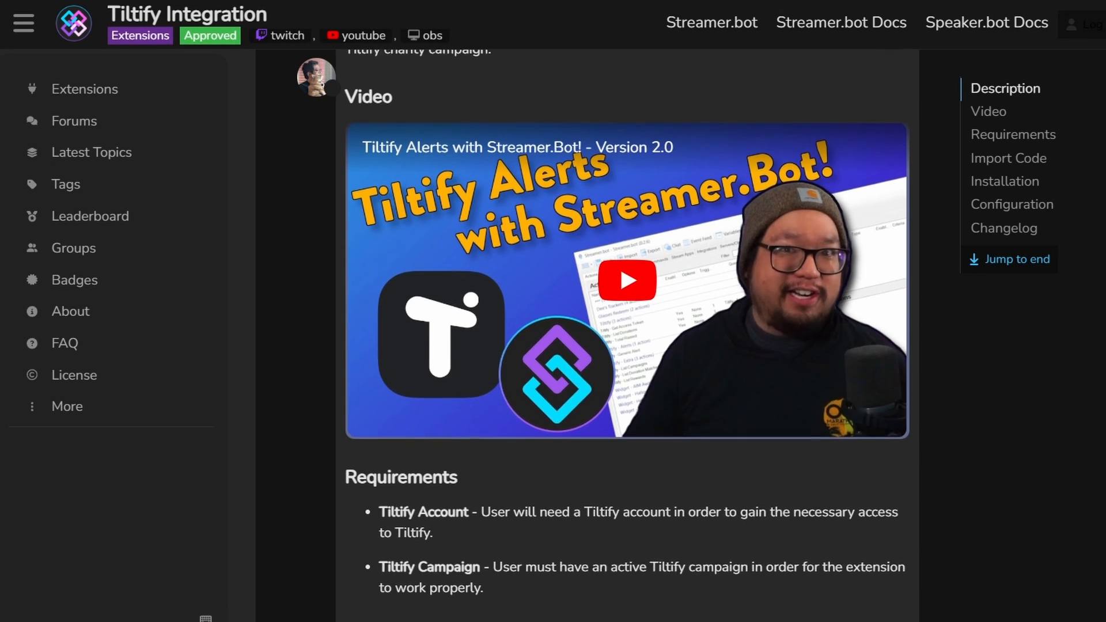
scroll(628, 334, "down", 5)
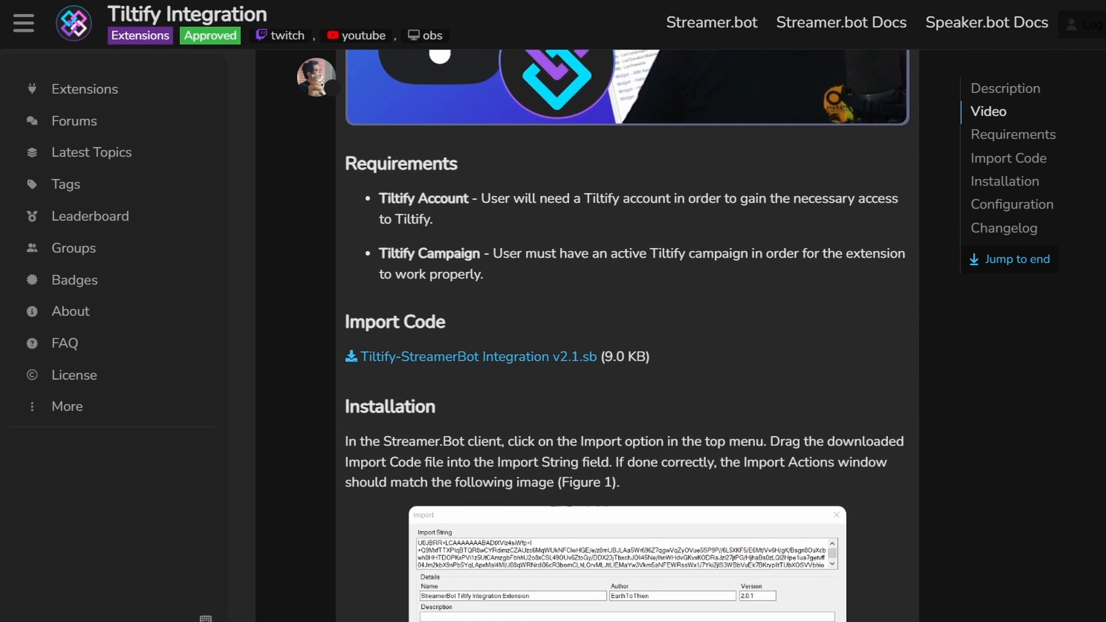
scroll(628, 334, "down", 5)
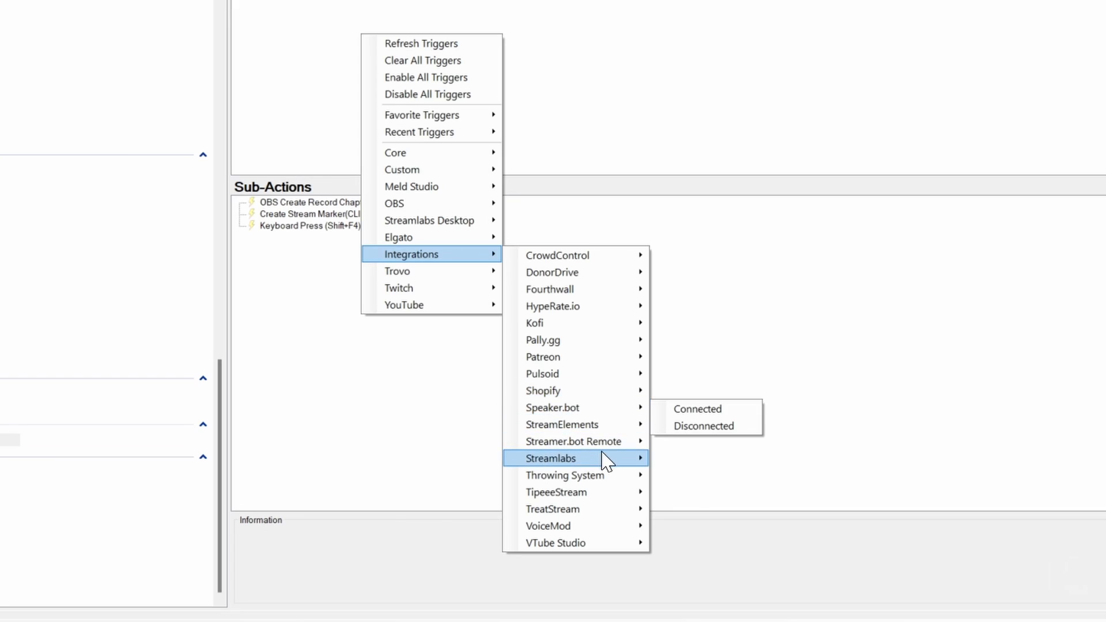
Examine the Streamlabs and Speaker.bot integration triggers and the supported speech engines in the Speaker.bot documentation
mouse_move(602, 459)
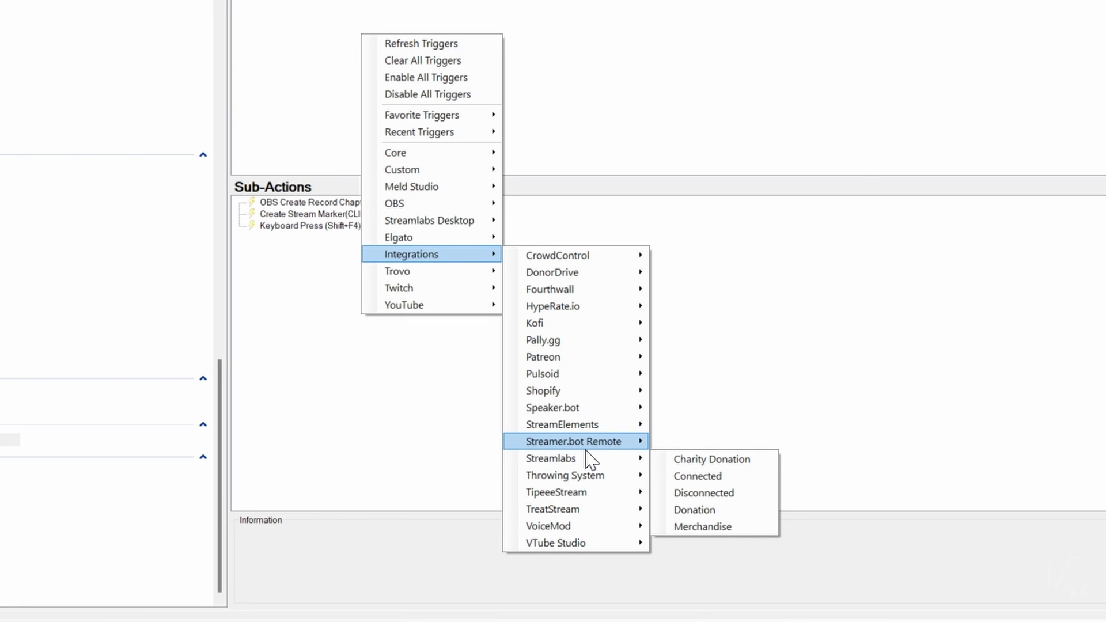
mouse_move(592, 414)
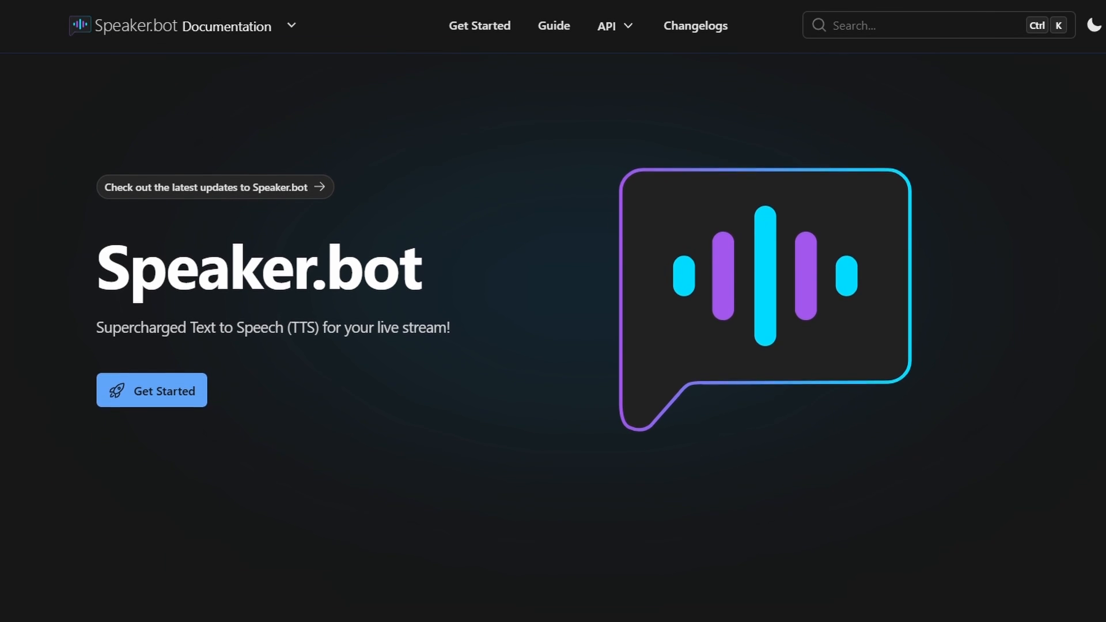
scroll(553, 311, "down", 5)
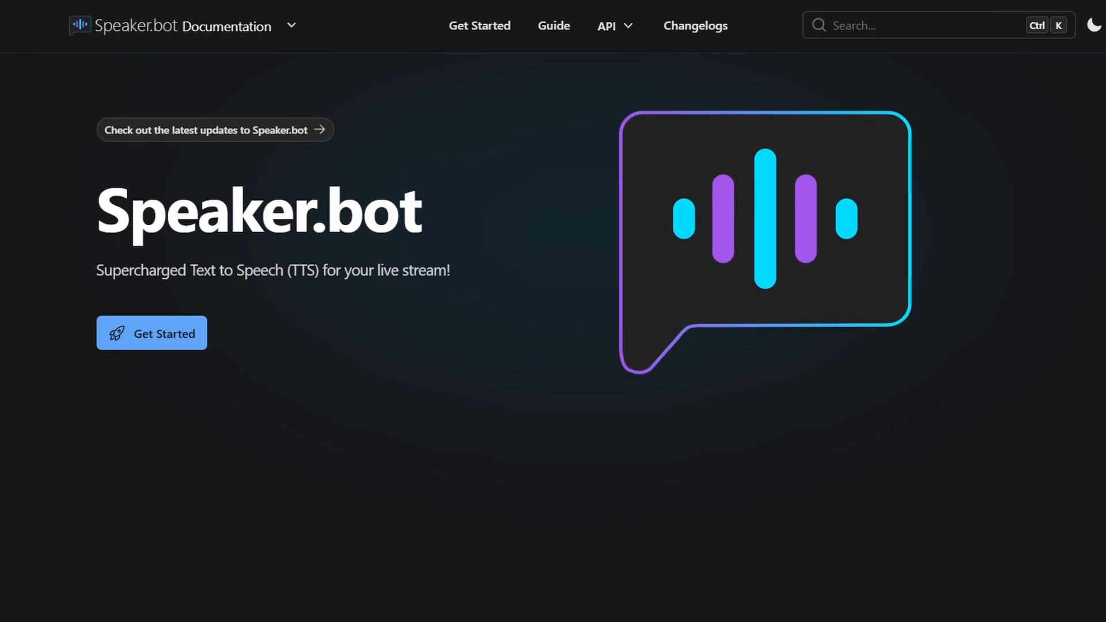
scroll(553, 311, "down", 5)
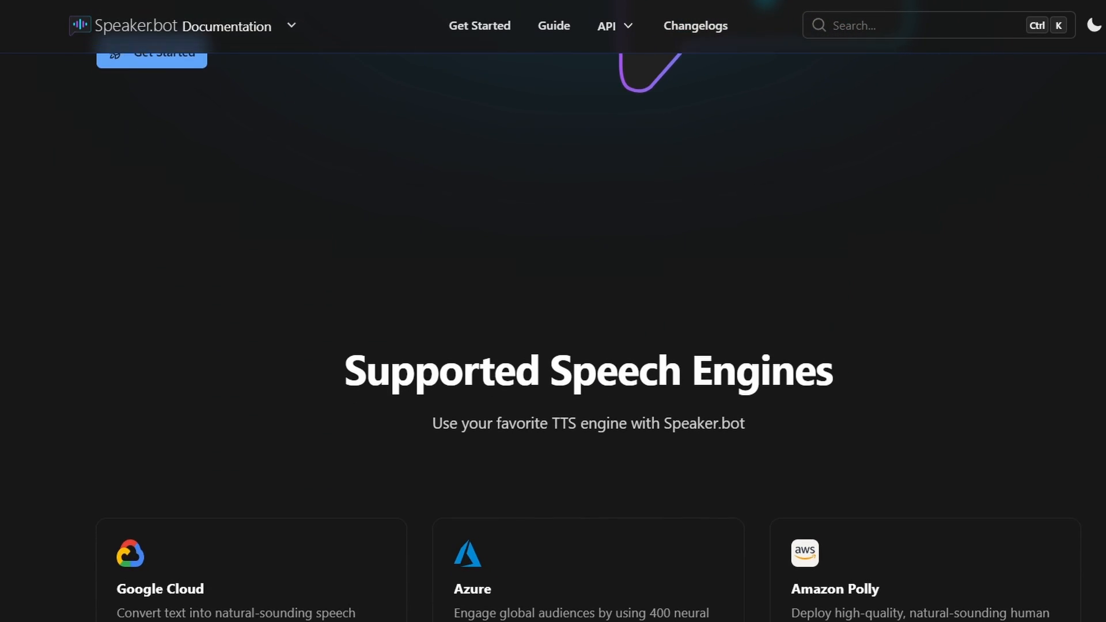
scroll(553, 311, "down", 6)
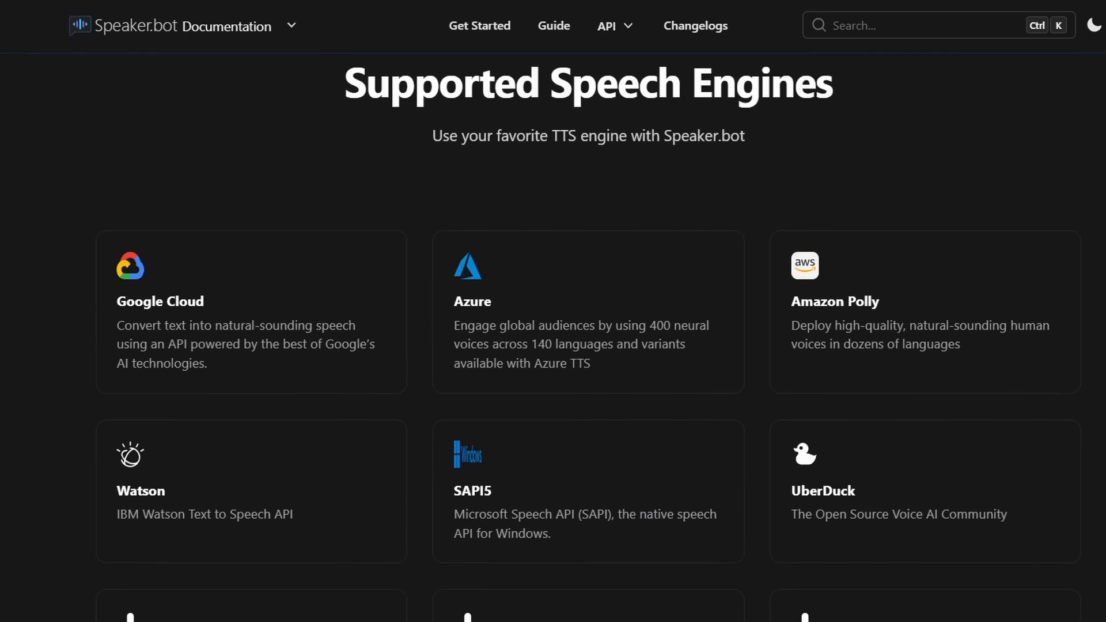
scroll(553, 311, "down", 2)
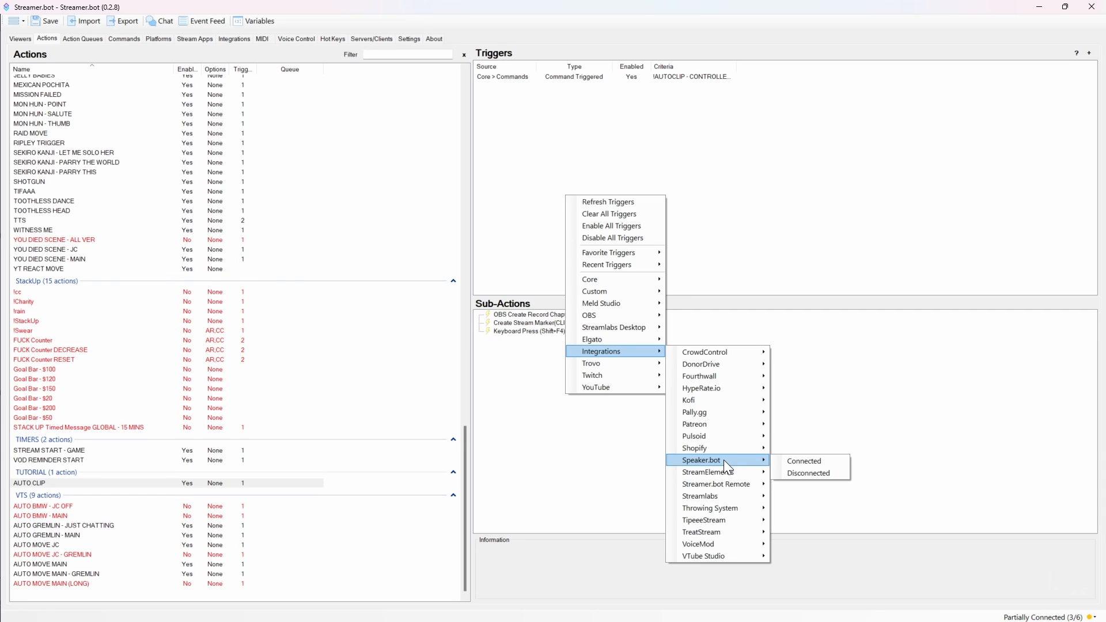
left_click(536, 449)
Duplicate the AUTO CLIP action in the TUTORIAL group and rename the copy AUTO CLIP - RAID
right_click(72, 490)
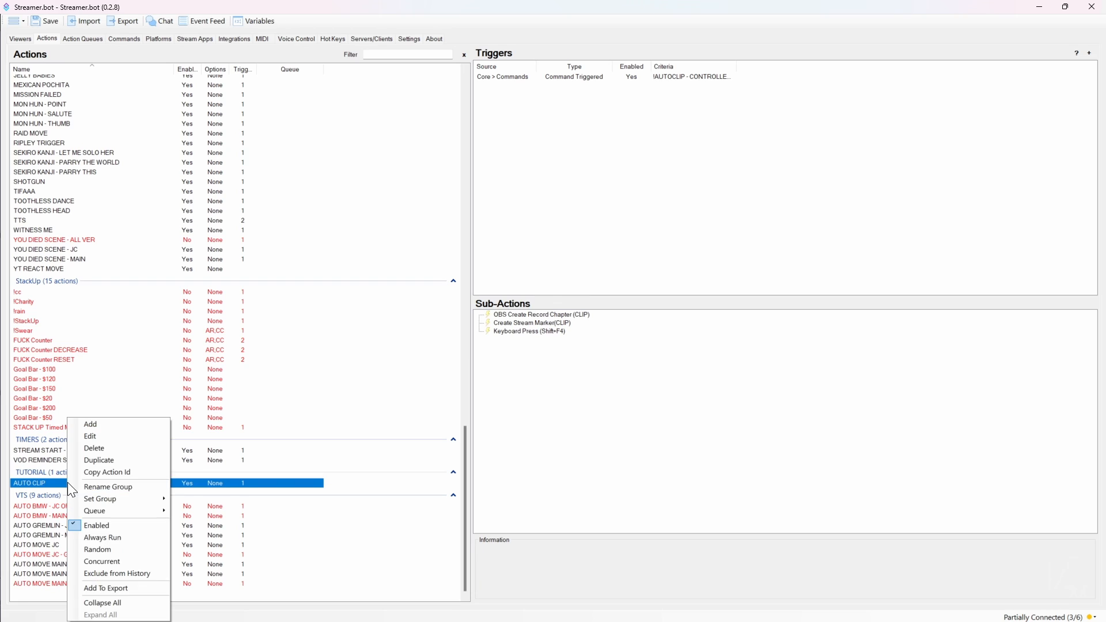
left_click(115, 461)
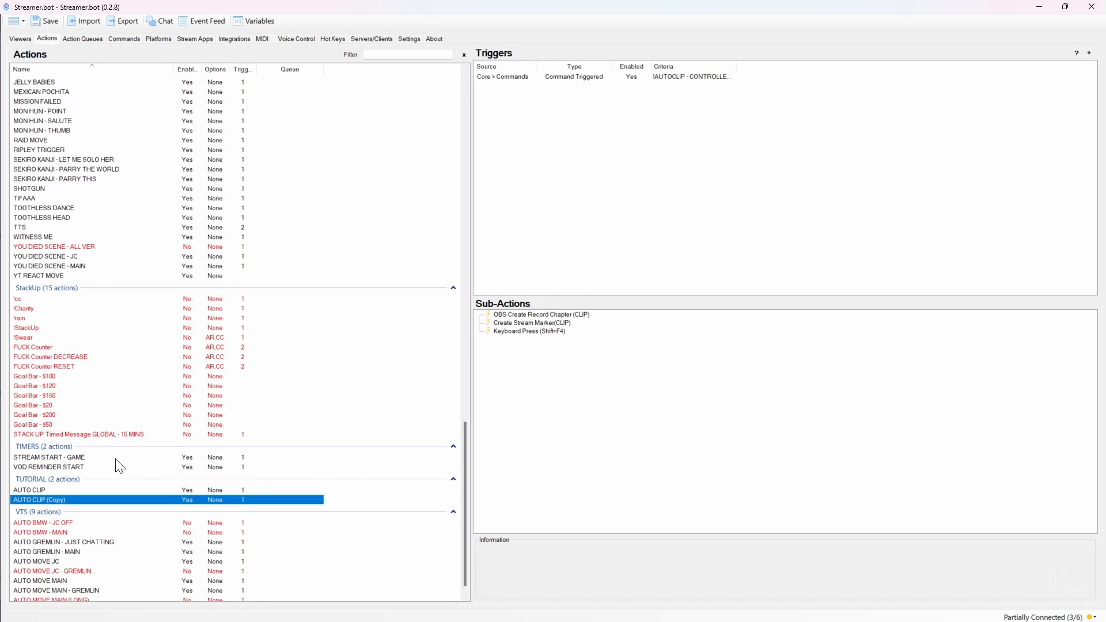
double_click(91, 500)
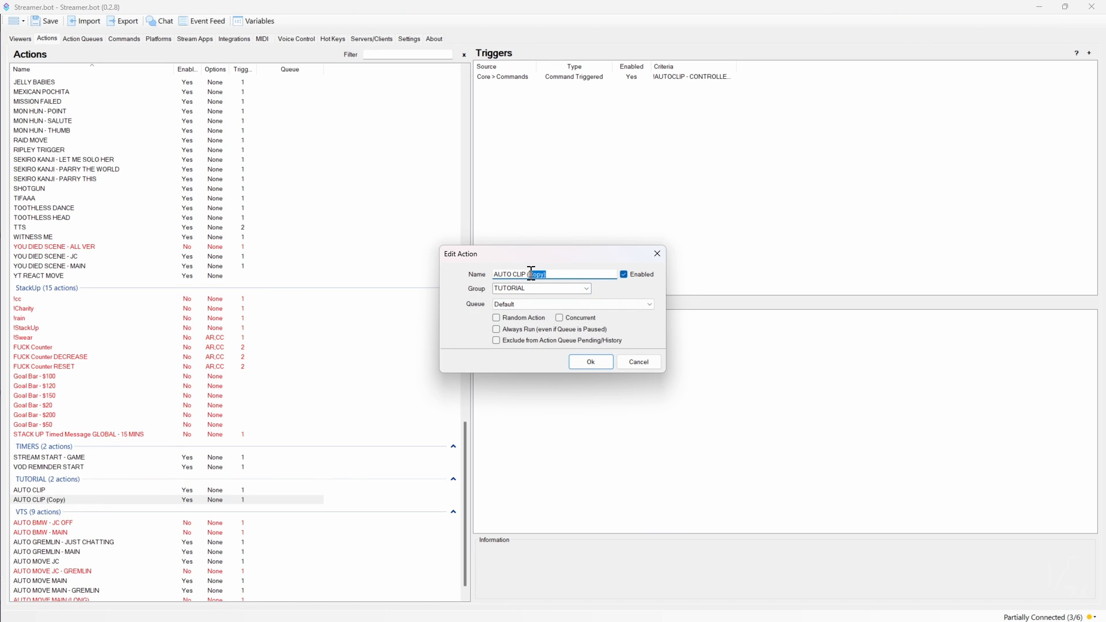
key("BackSpace")
left_click(581, 363)
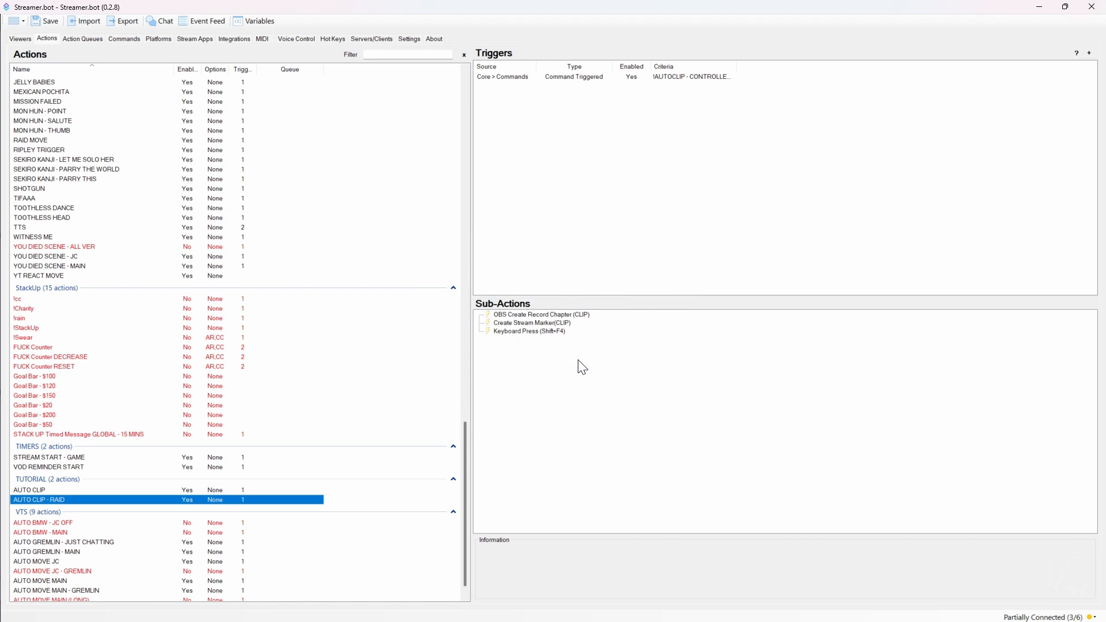
Delete the Command Triggered trigger from the AUTO CLIP - RAID action
left_click(588, 76)
key("Delete")
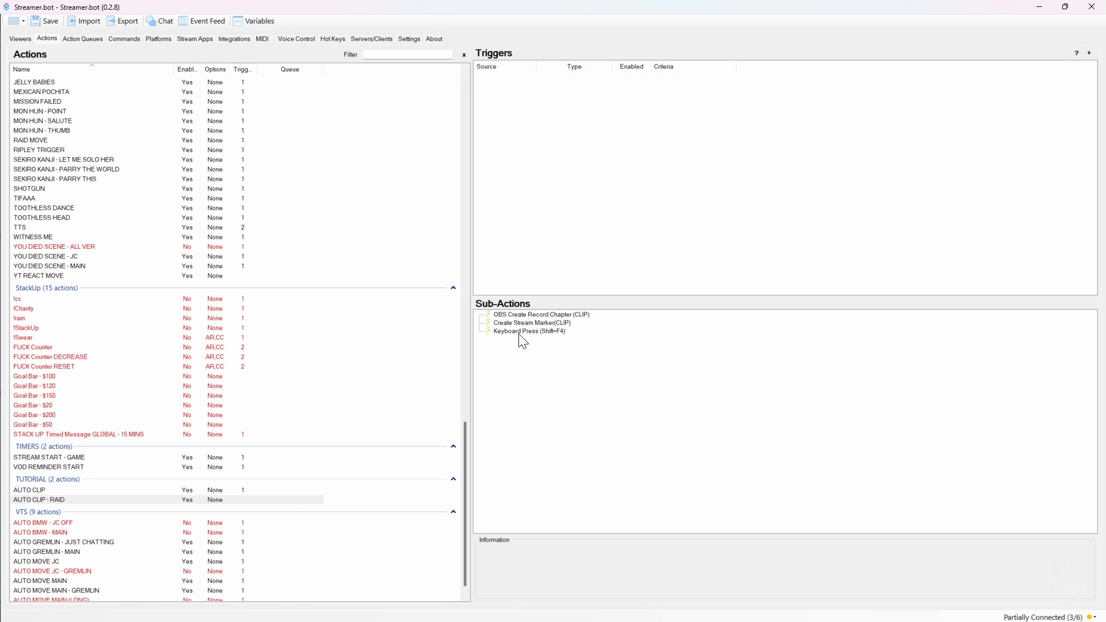
Change the Create Stream Marker description and the OBS record chapter name in AUTO CLIP - RAID to RAID
double_click(531, 323)
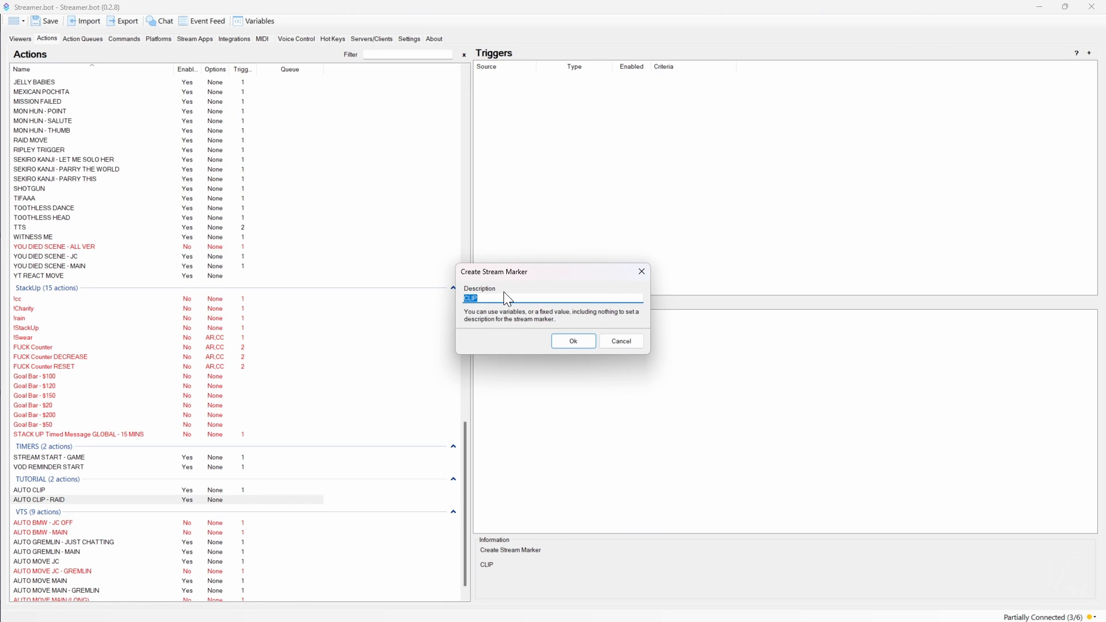
type("RAID")
left_click(573, 341)
double_click(522, 316)
left_click_drag(549, 295, 466, 294)
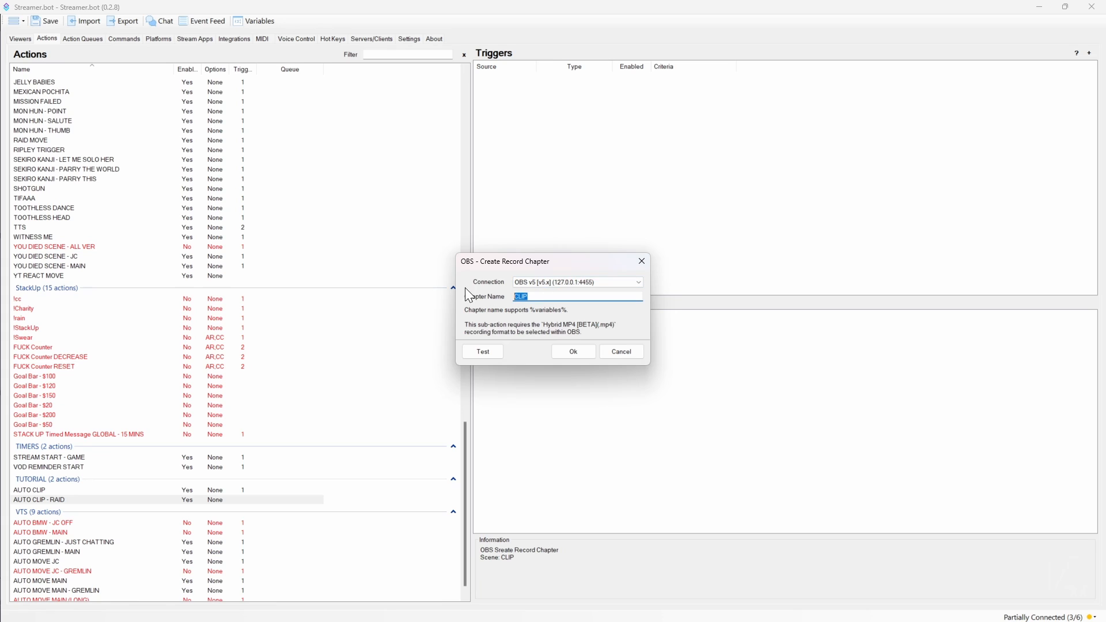
type("RAID")
left_click(574, 352)
Add a Twitch Raid trigger with the criteria Any to the AUTO CLIP - RAID action
right_click(603, 109)
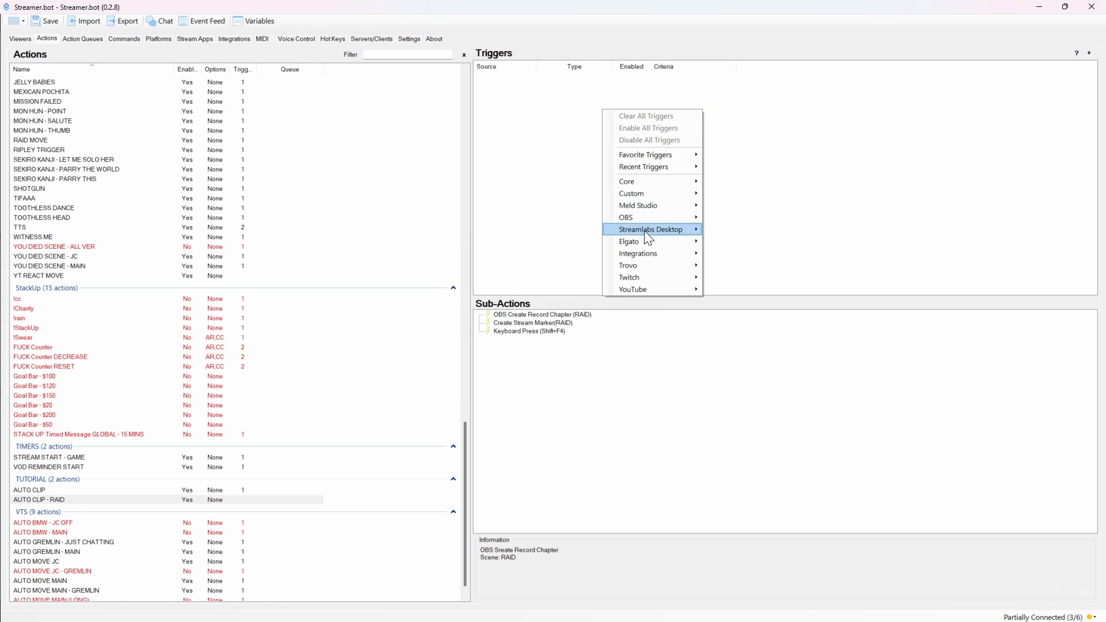
mouse_move(649, 278)
mouse_move(762, 472)
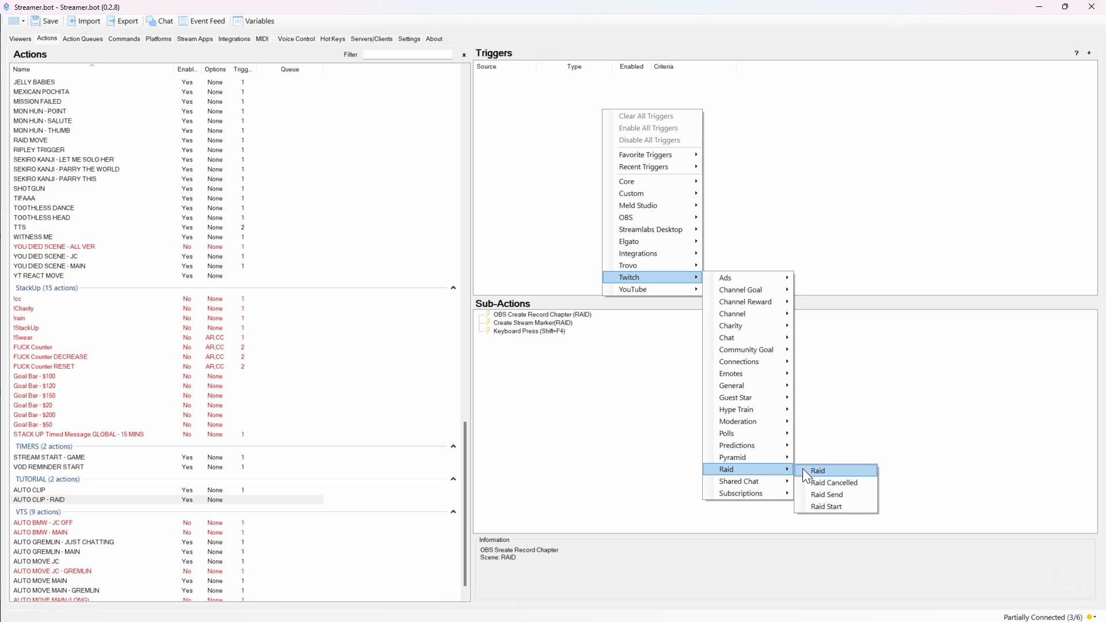
left_click(805, 469)
left_click(586, 339)
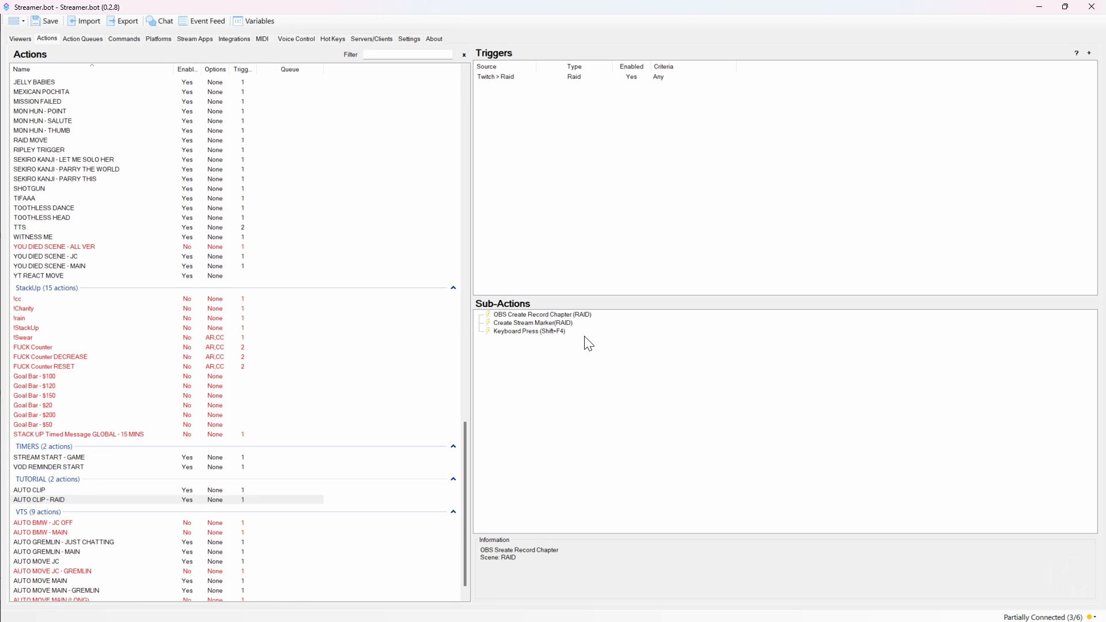
Add a Twitch Create Clip sub-action to the AUTO CLIP - RAID action
right_click(548, 346)
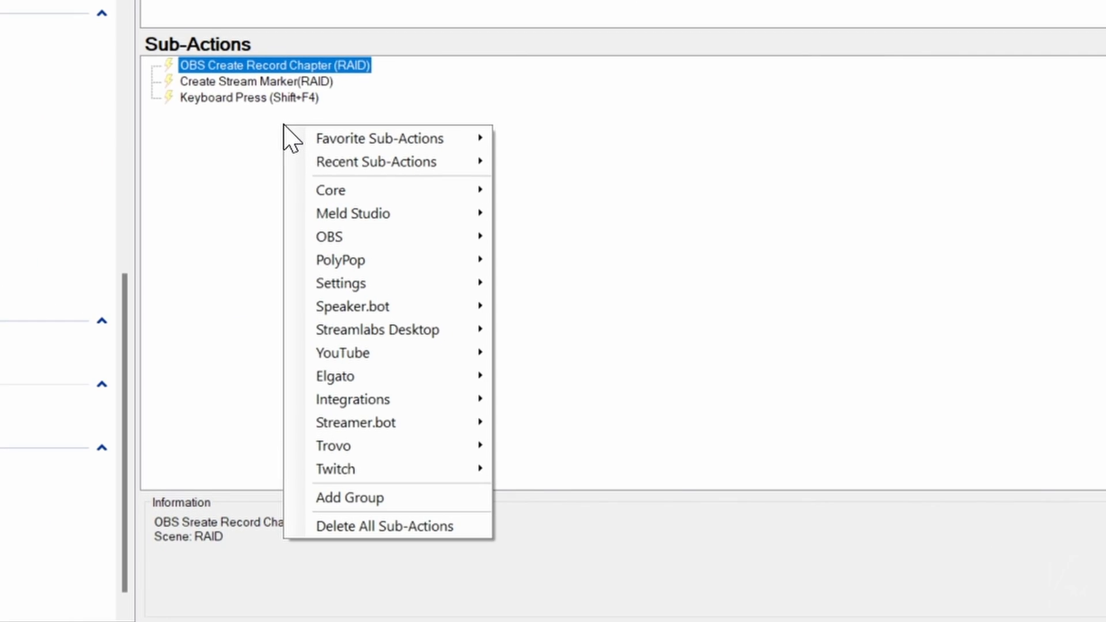
mouse_move(382, 474)
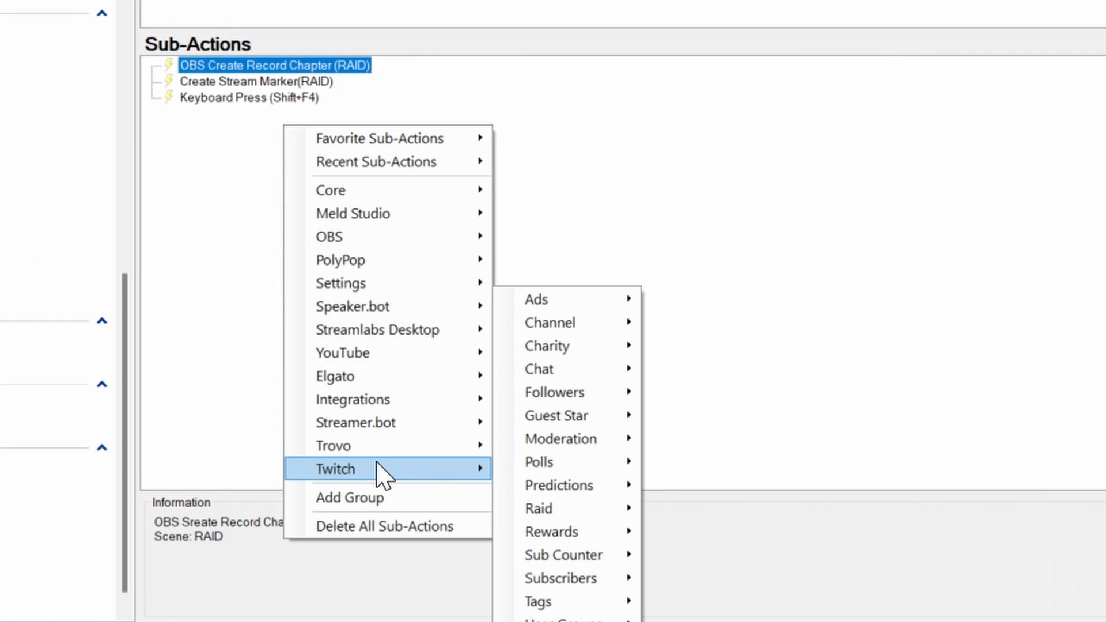
mouse_move(588, 534)
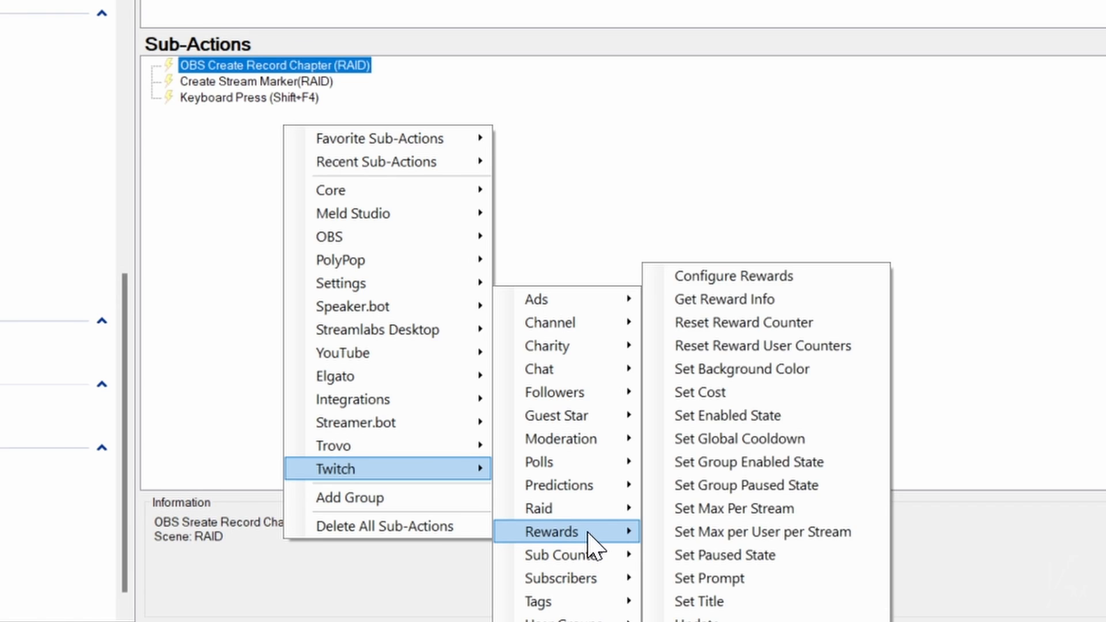
mouse_move(596, 328)
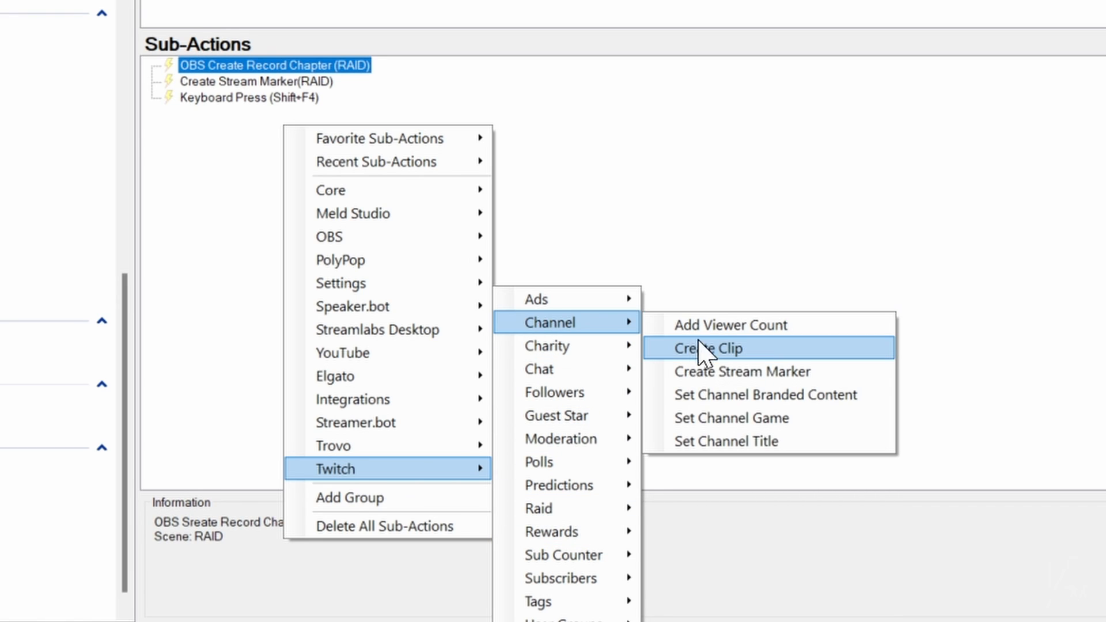
left_click(715, 352)
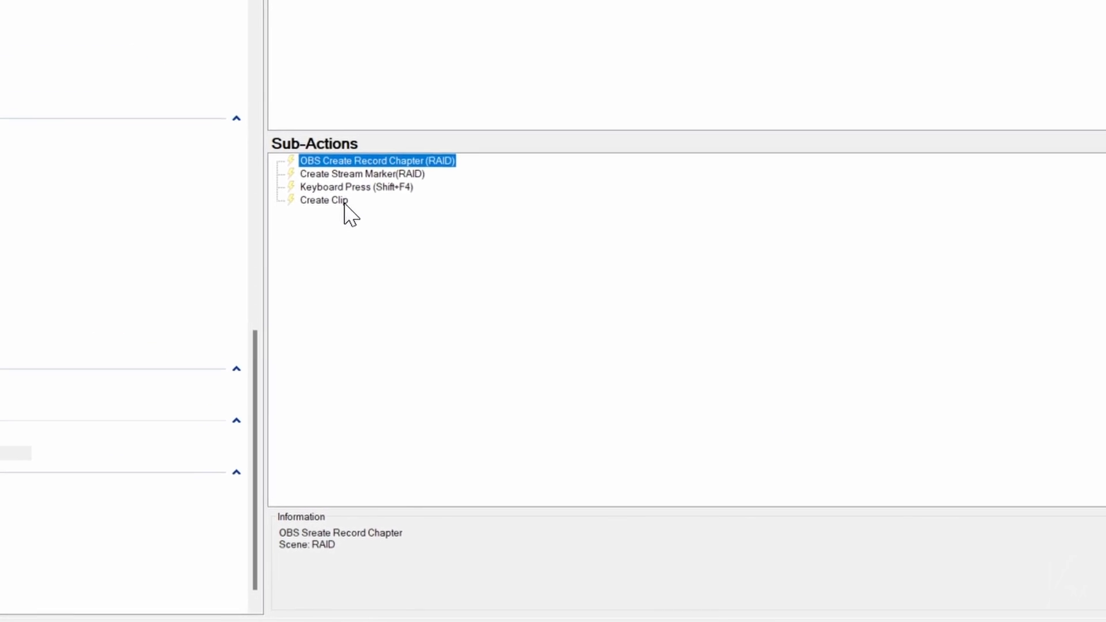
left_click(345, 260)
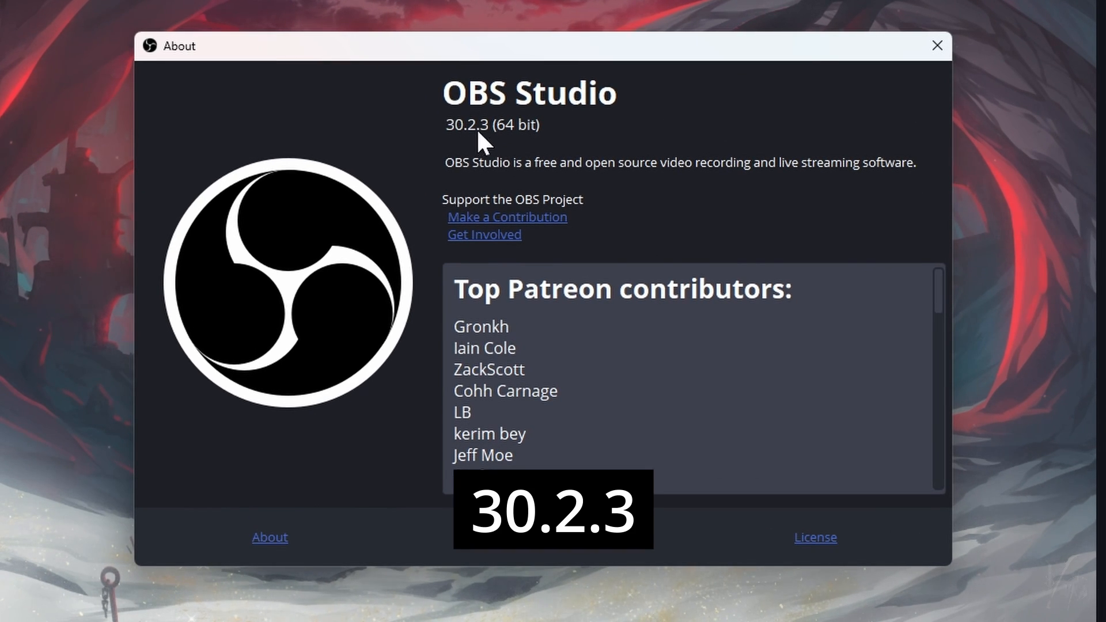
Switch to OBS Studio, close its About window and open the Advanced Scene Switcher to check its version
left_click(937, 46)
left_click(431, 33)
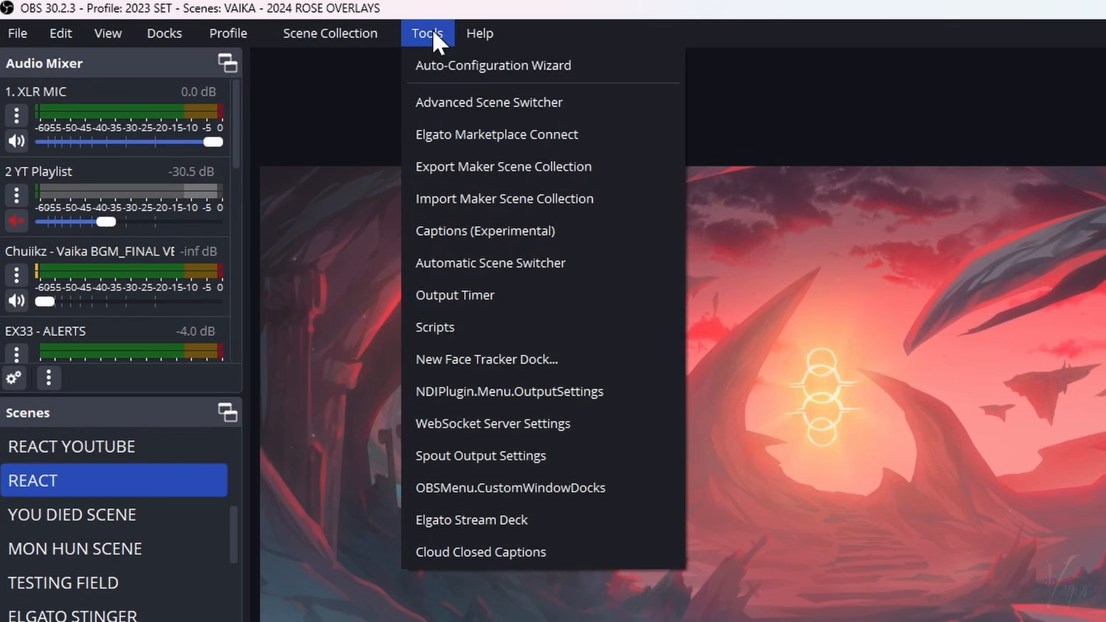
left_click(651, 103)
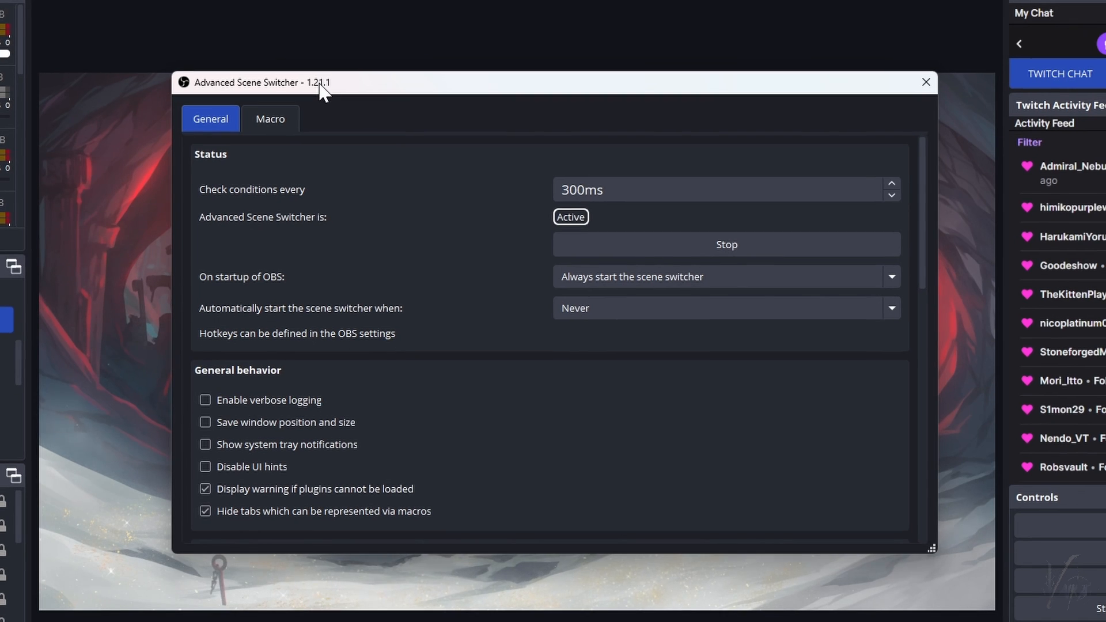
Show the macros, enlarge the window and the macro list, and open the CLIP VARIABLE macro with a taller conditions area
left_click(288, 115)
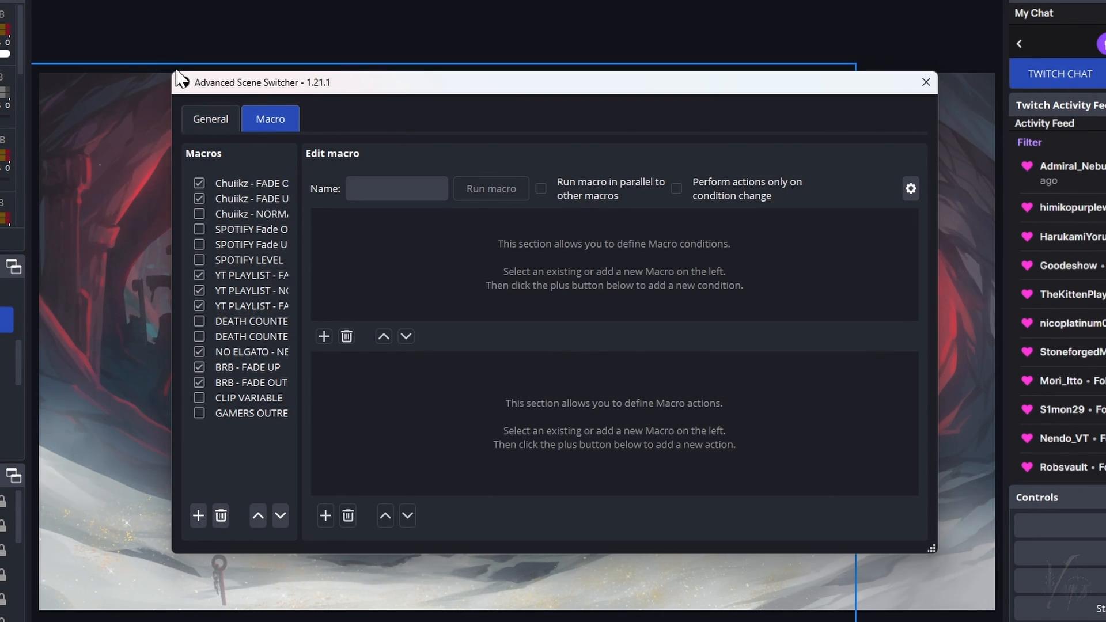
left_click_drag(172, 72, 81, 45)
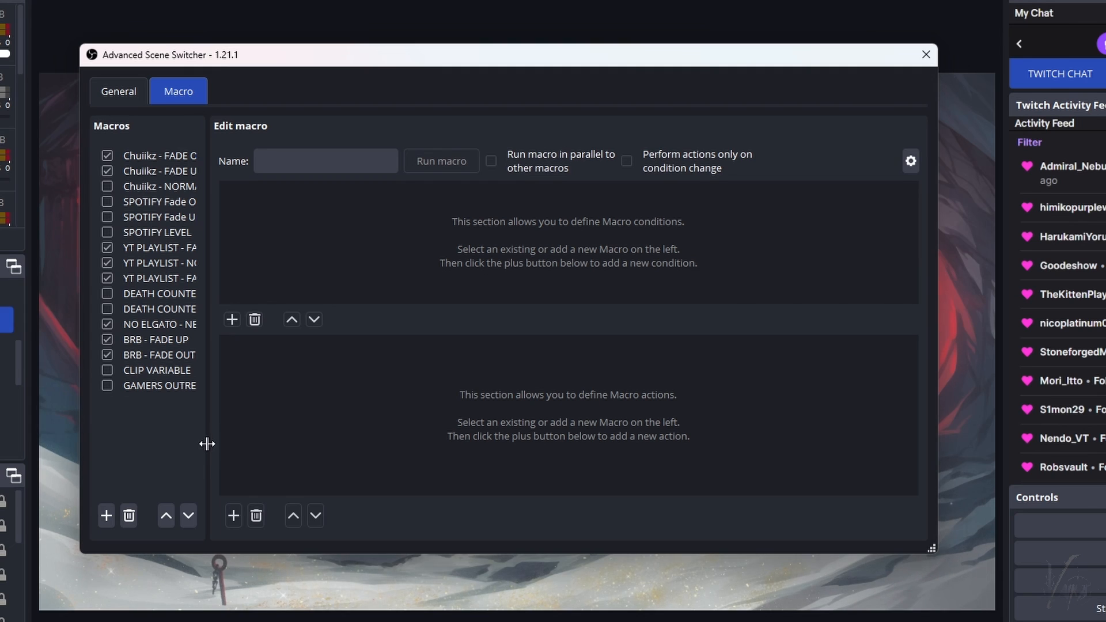
left_click_drag(206, 444, 303, 440)
left_click(181, 371)
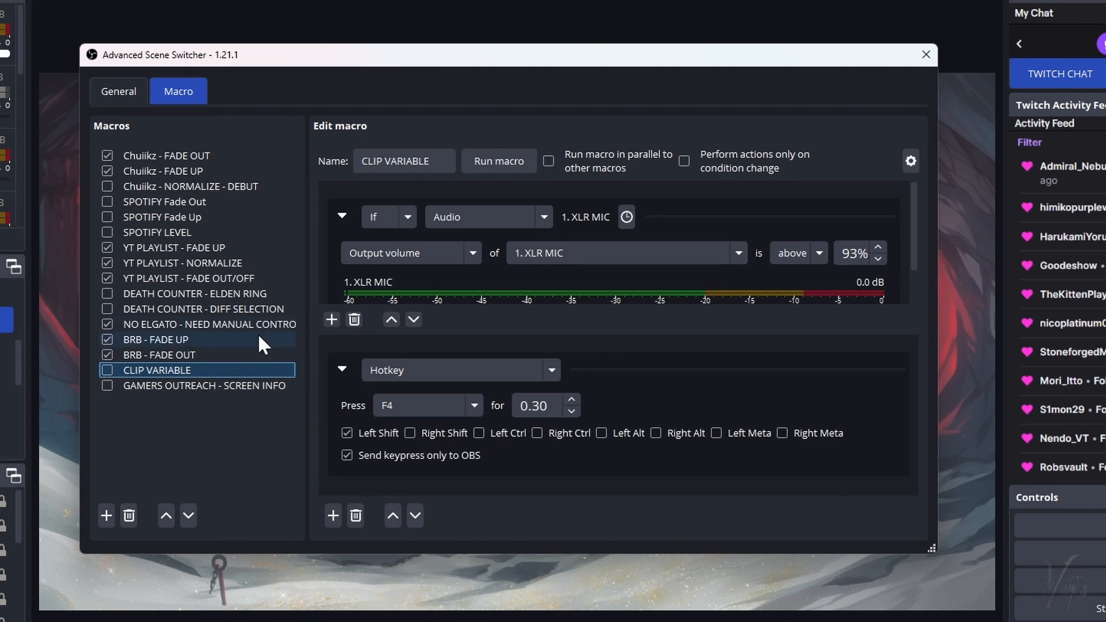
left_click_drag(441, 306, 448, 370)
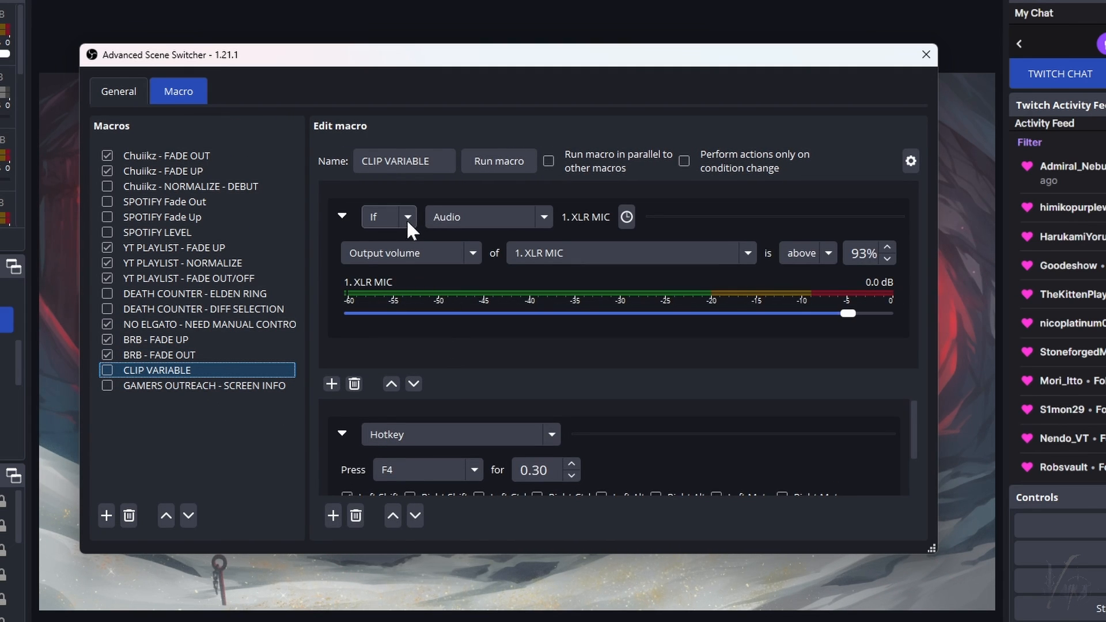
Examine the CLIP VARIABLE audio condition: its logic, condition type, output volume, source, above/below comparison and volume threshold
left_click(408, 220)
left_click(403, 217)
left_click(543, 217)
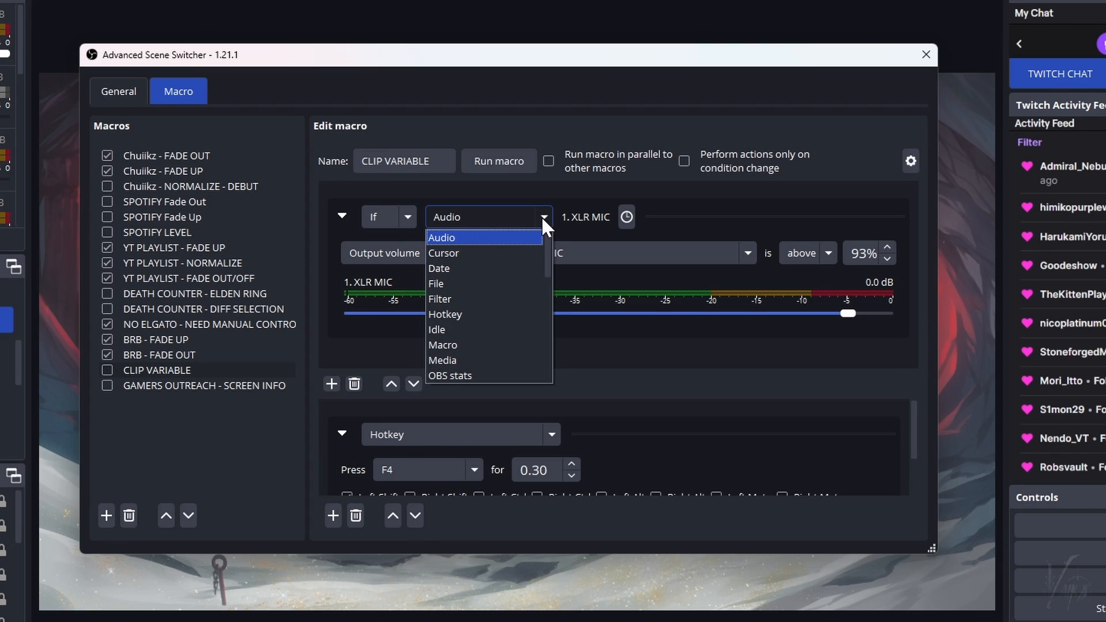
left_click(540, 216)
left_click(472, 254)
left_click(473, 255)
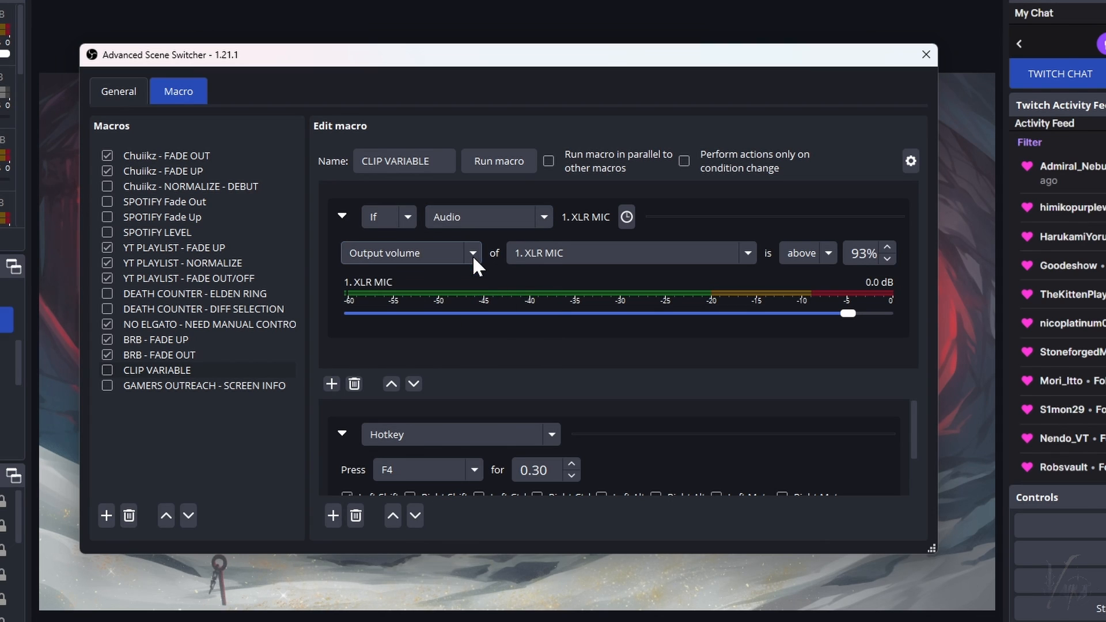
left_click(617, 251)
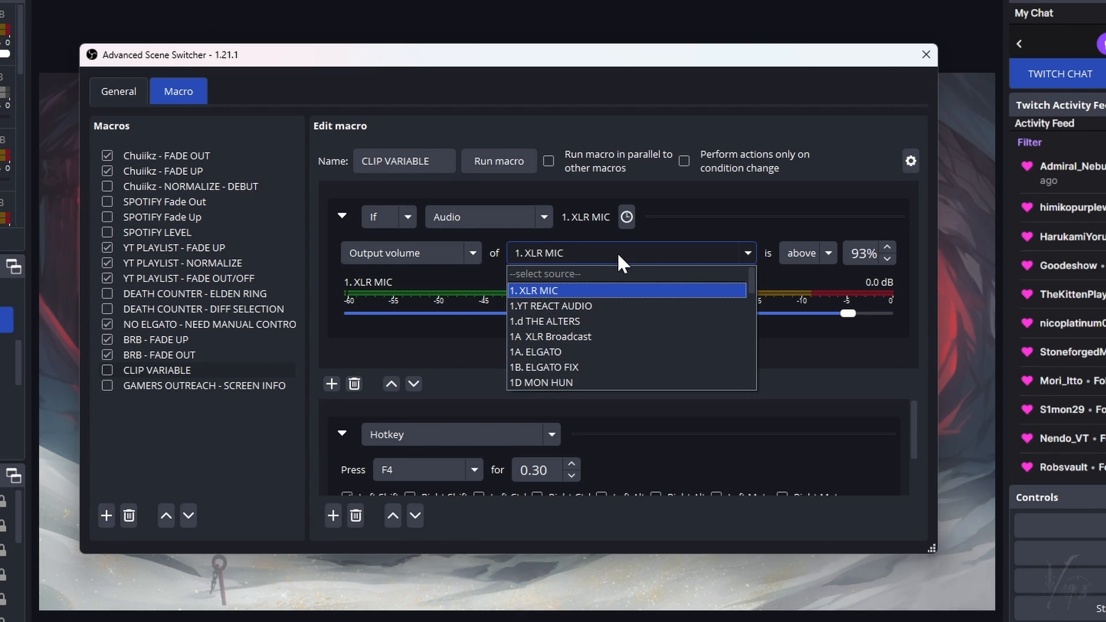
left_click(617, 251)
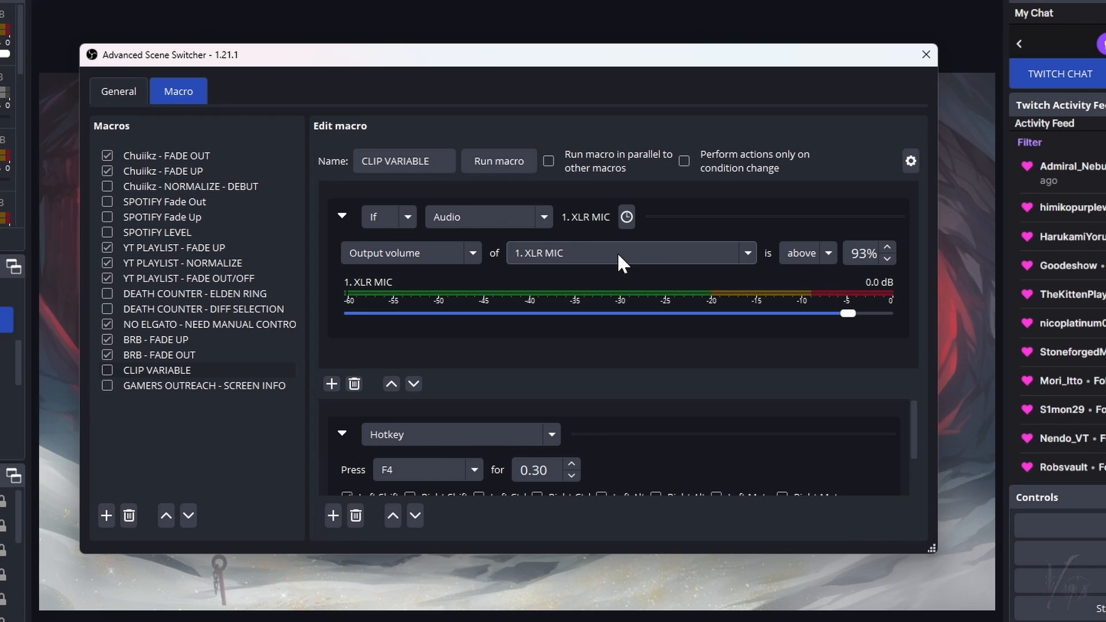
left_click(811, 253)
left_click(811, 254)
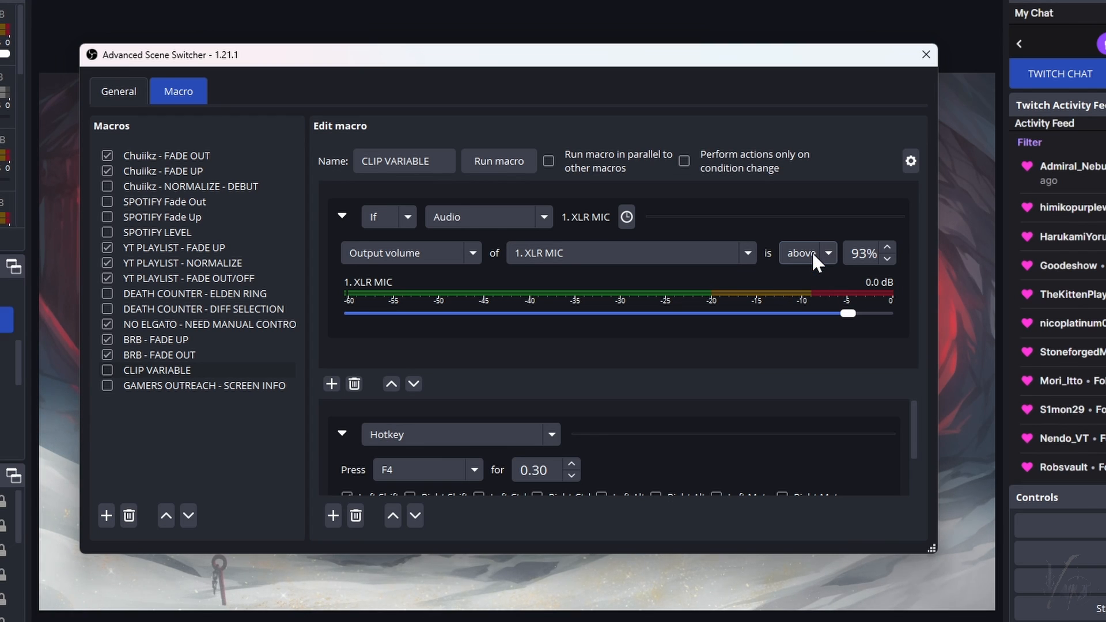
mouse_move(846, 309)
left_mouse_down()
mouse_move(818, 313)
mouse_move(848, 313)
left_mouse_up()
Enlarge the window and examine the CLIP VARIABLE macro's Hotkey action, including its action types, key, duration and modifiers
left_click_drag(935, 548, 945, 602)
left_click(556, 468)
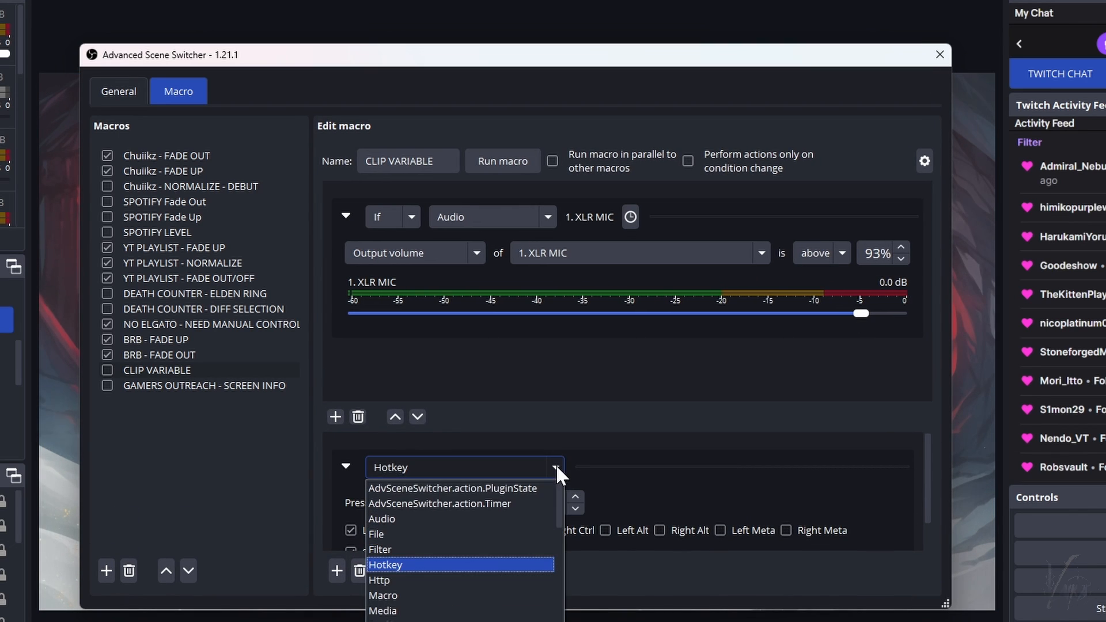
left_click(556, 467)
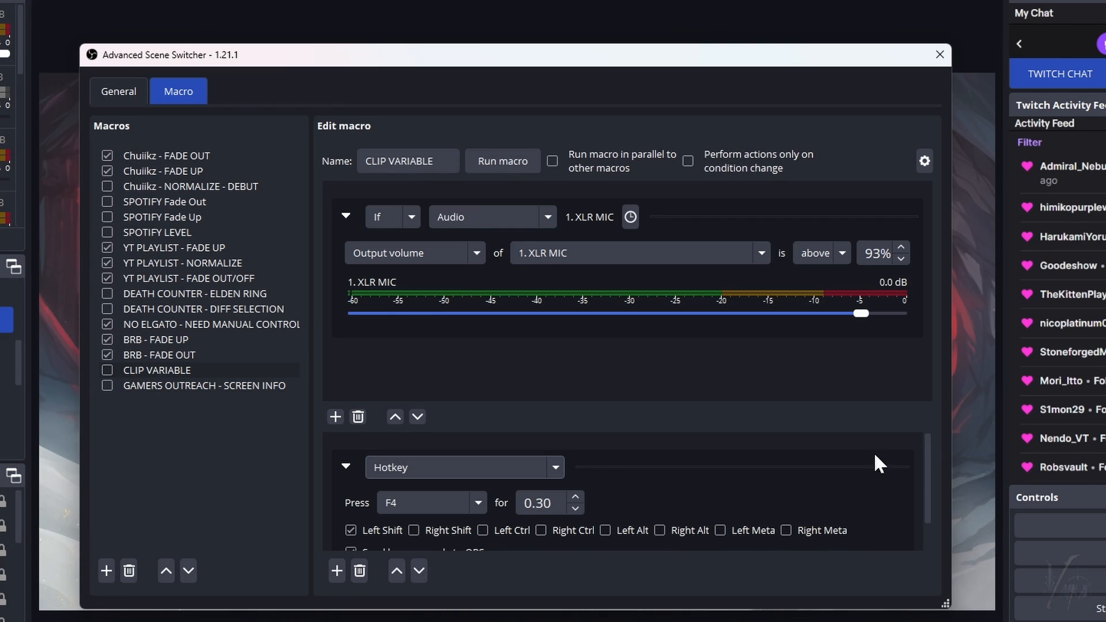
left_click_drag(925, 450, 926, 478)
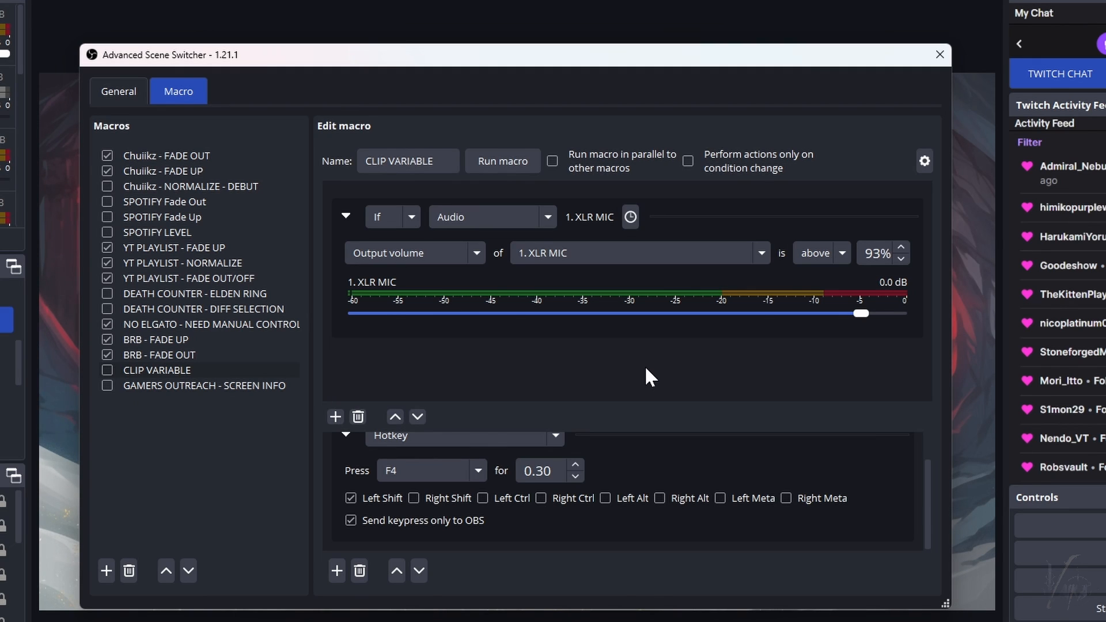
Look through the SPOTIFY Fade Out, SPOTIFY Fade Up and starting-scene music FADE UP macros as examples
left_click(173, 200)
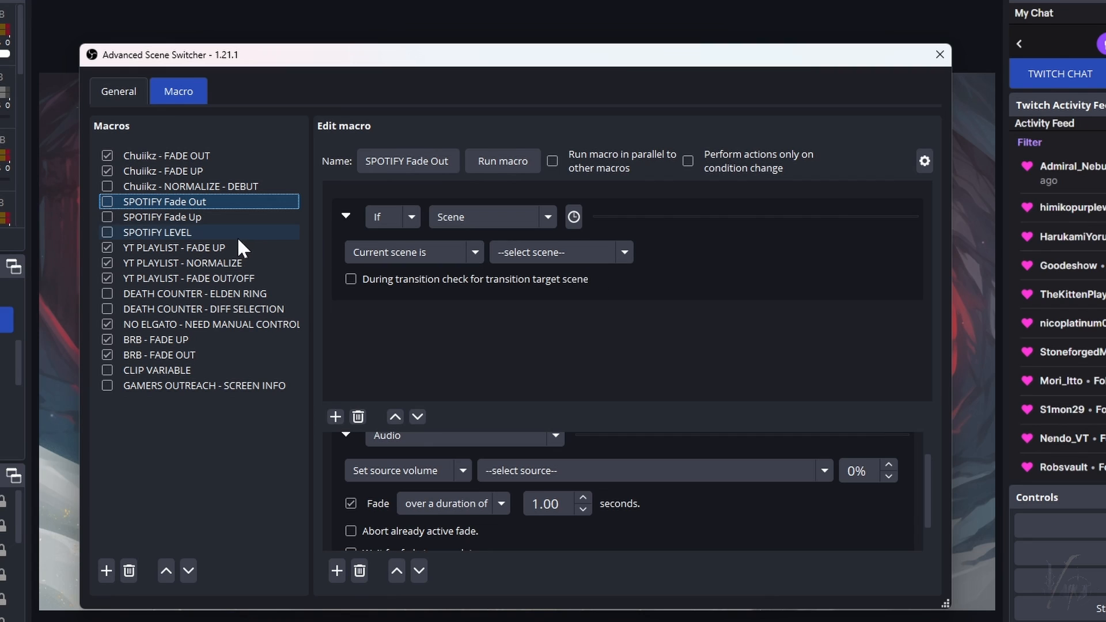
left_click(195, 217)
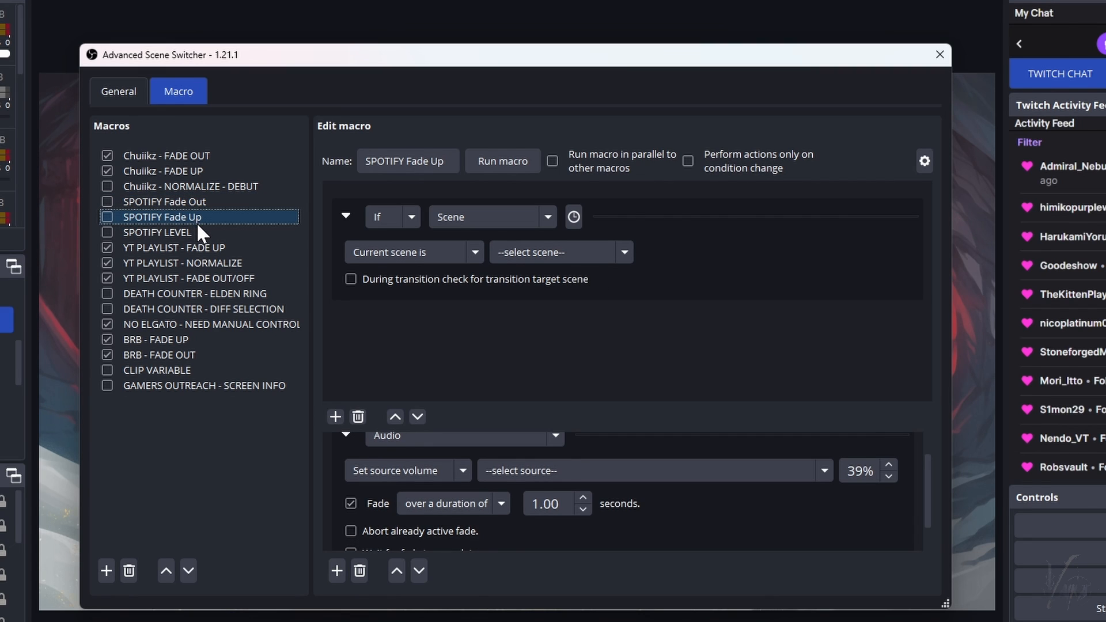
left_click(208, 170)
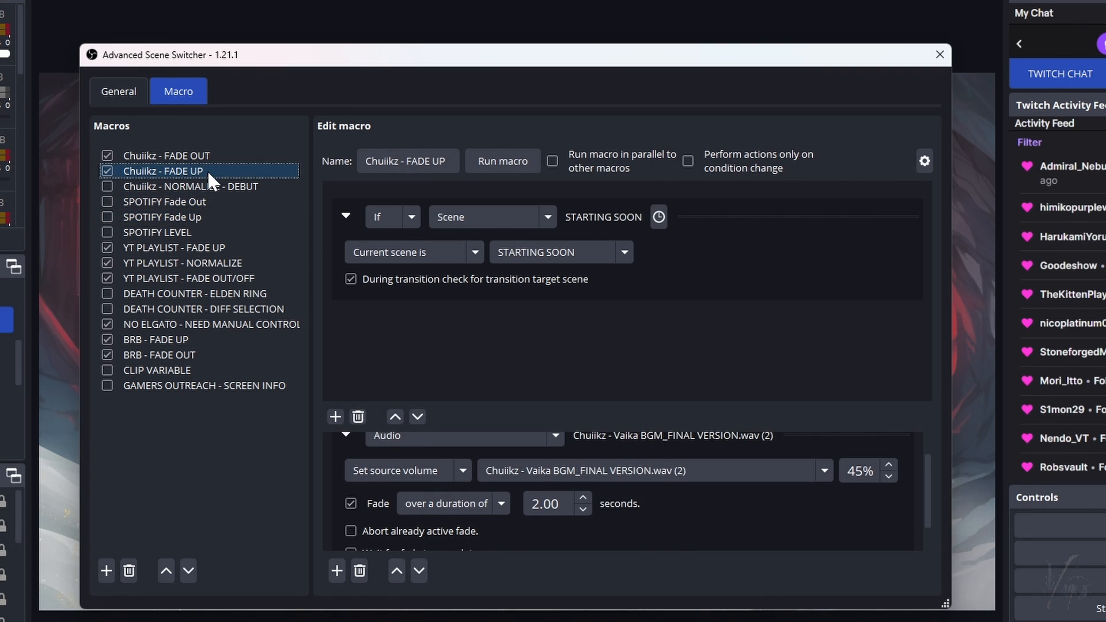
Open the DEATH COUNTER - ELDEN RING macro, enlarge the window and review the match options of its video condition
left_click(209, 293)
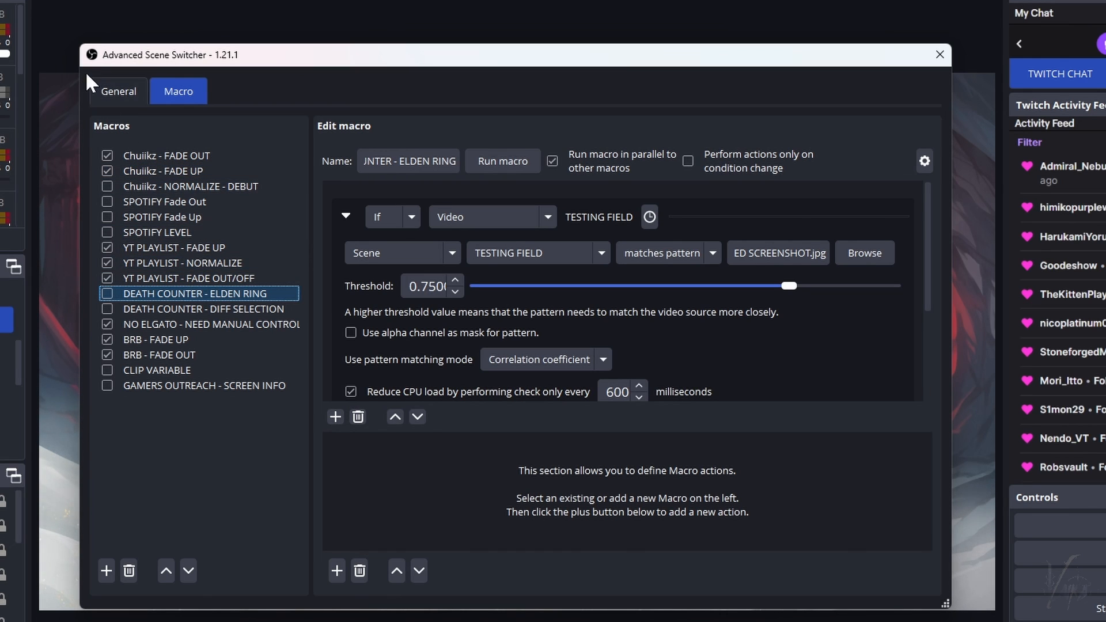
left_click_drag(75, 41, 0, 0)
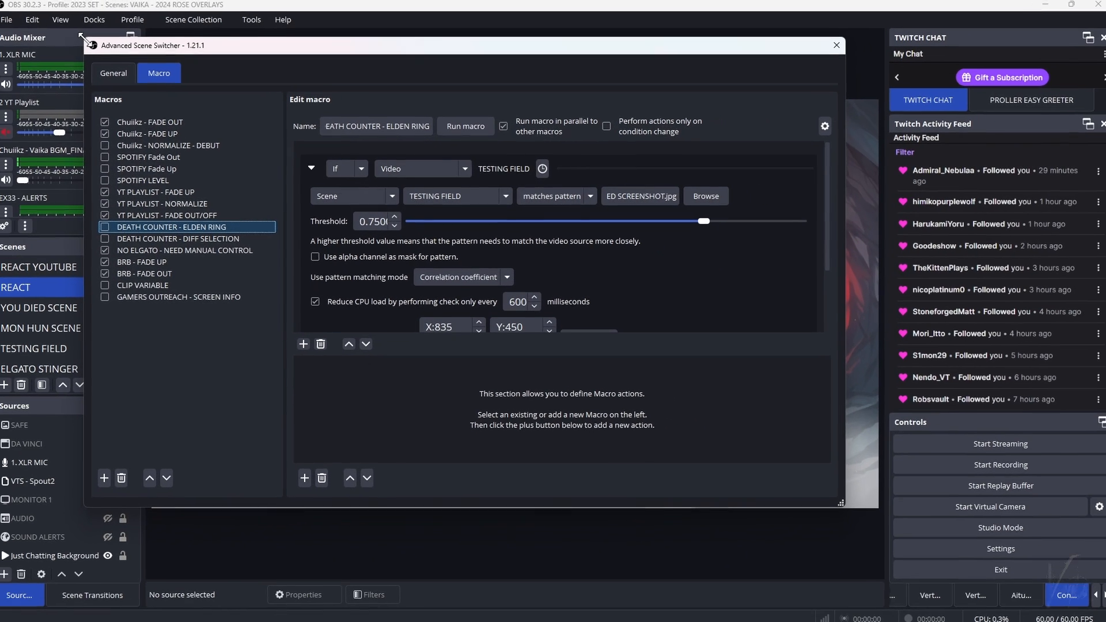
left_click_drag(836, 500, 898, 618)
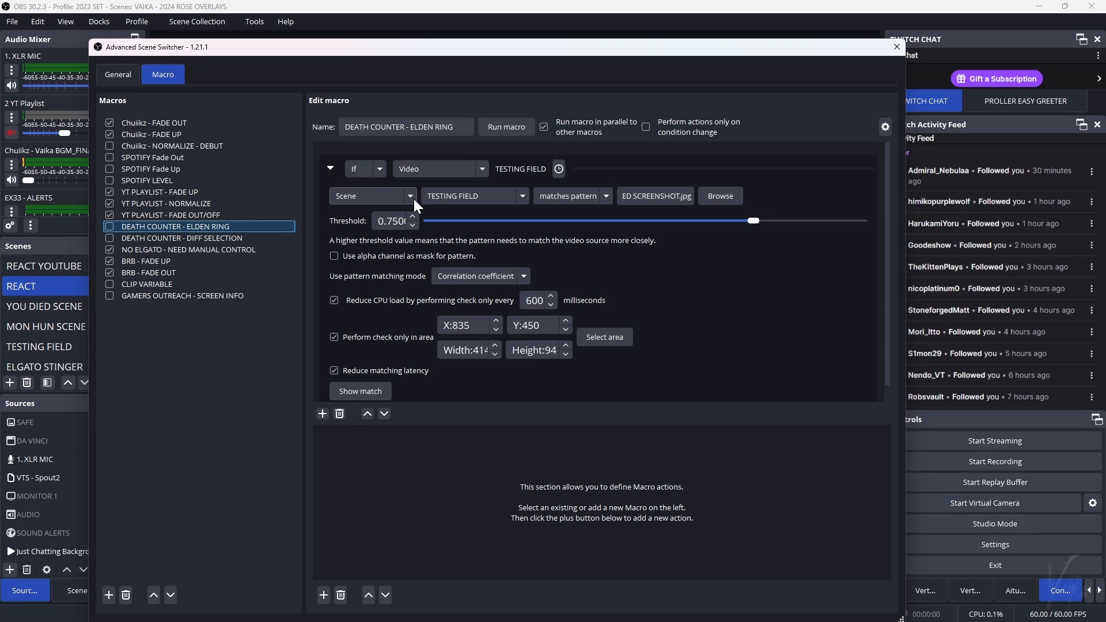
left_click(605, 197)
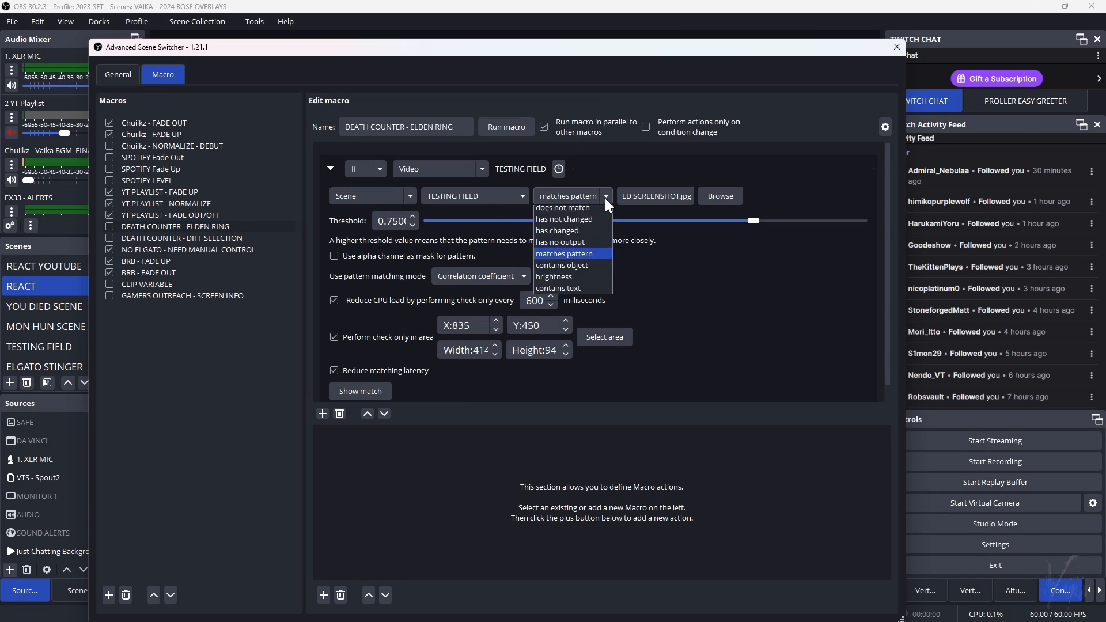
left_click(604, 197)
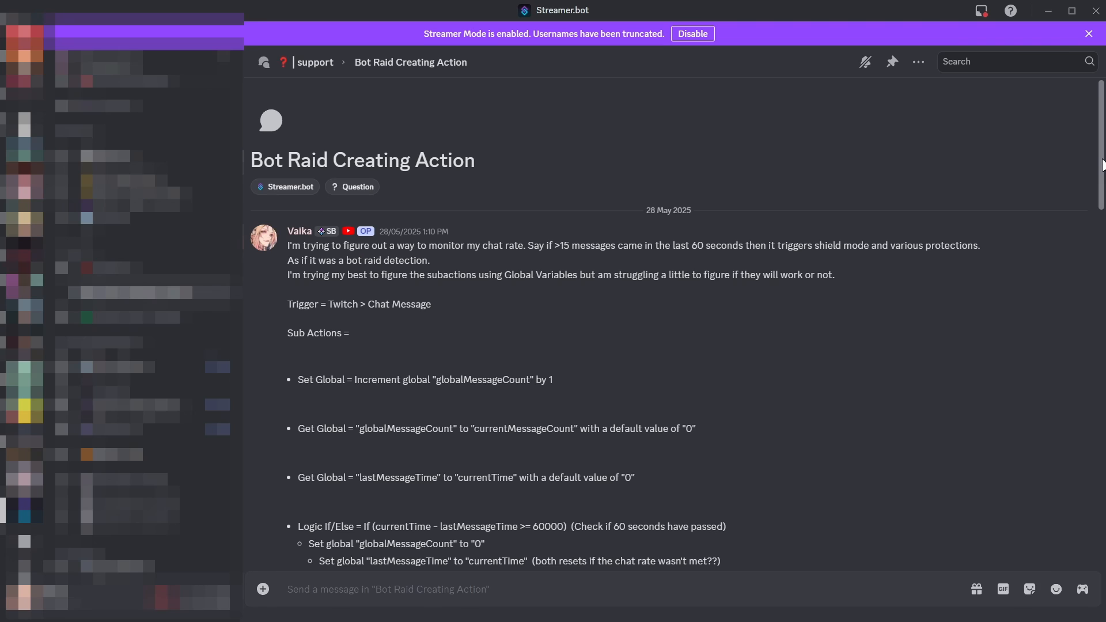
In Discord's Bot Raid Creating Action support thread, find and enlarge the screenshot of the timer sub-actions and Logic If/Else dialog
left_click_drag(1103, 167, 1102, 457)
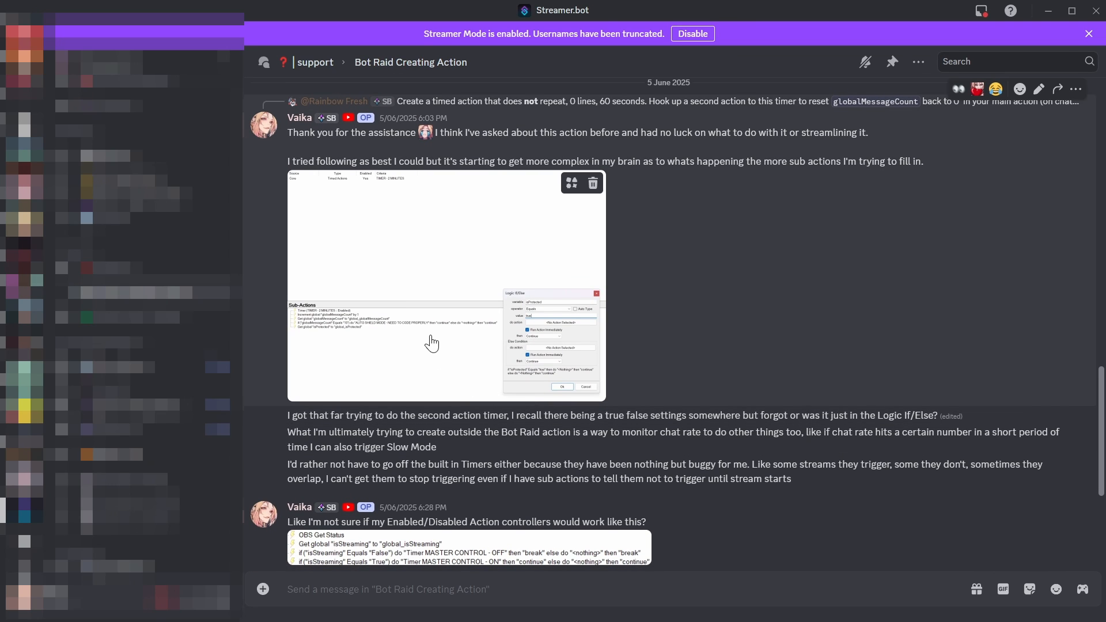
left_click(432, 344)
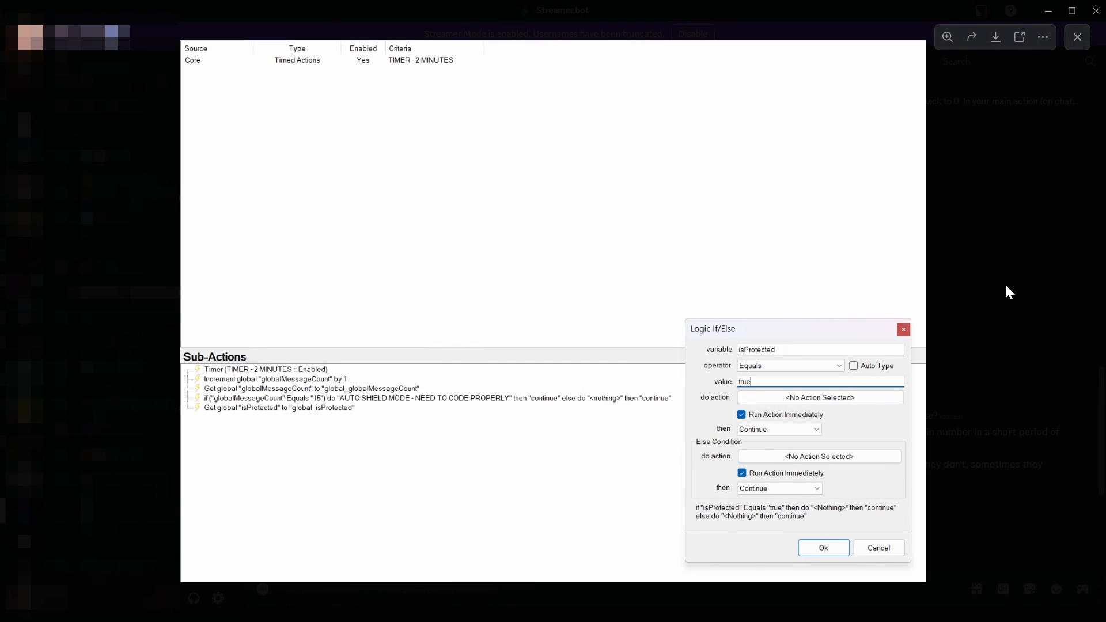